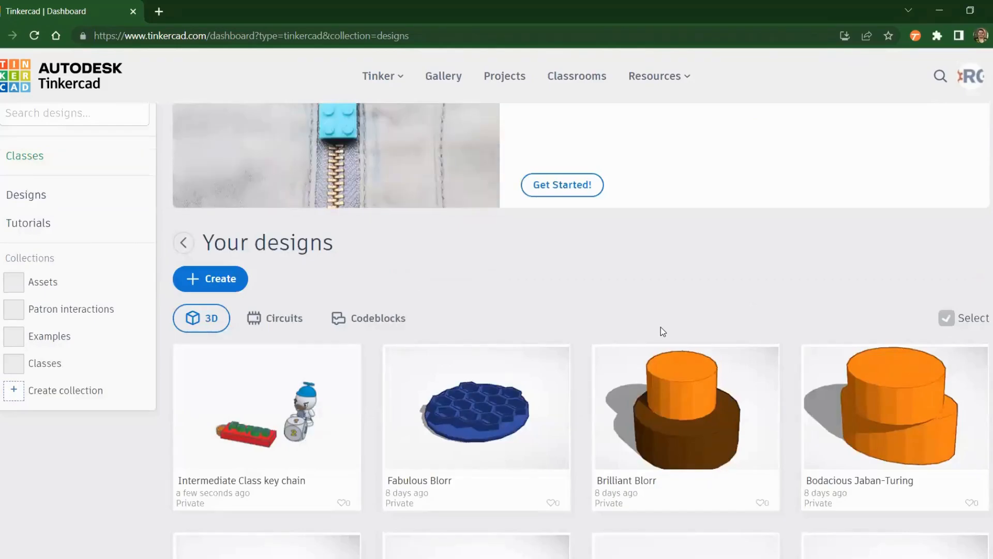
Step: Open the existing "Intermediate Class key chain" design from the dashboard in the 3D editor
scroll(661, 330, "up", 3)
scroll(661, 332, "down", 4)
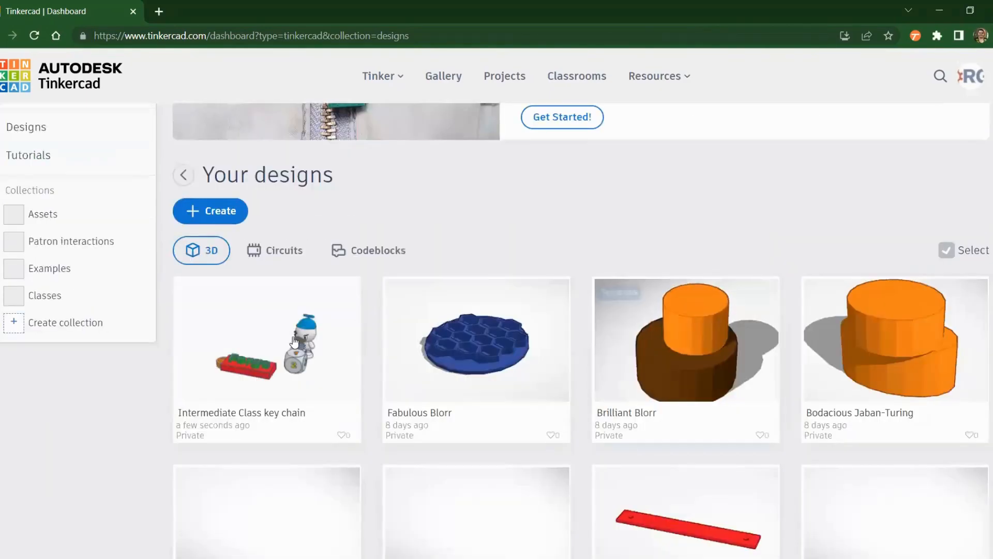
mouse_move(303, 357)
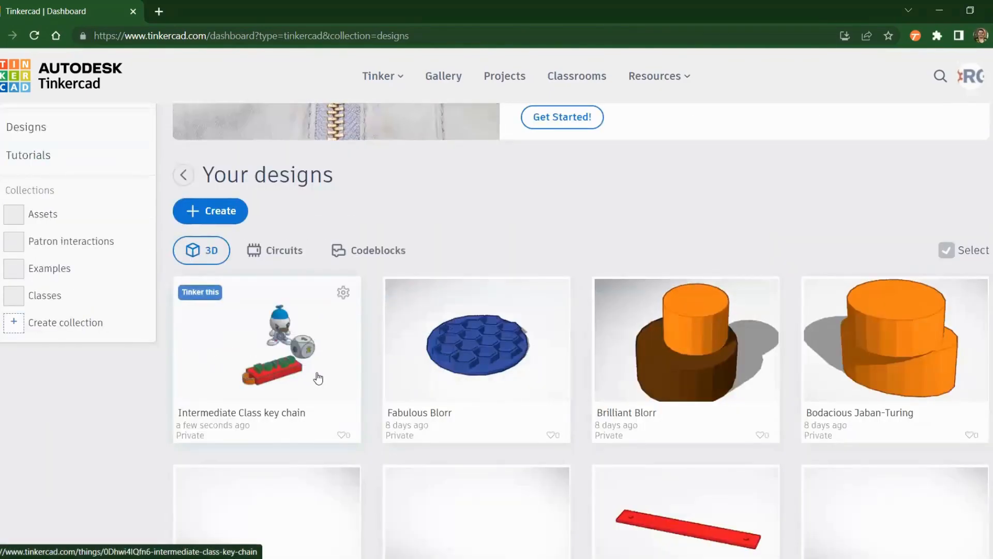
left_click(235, 360)
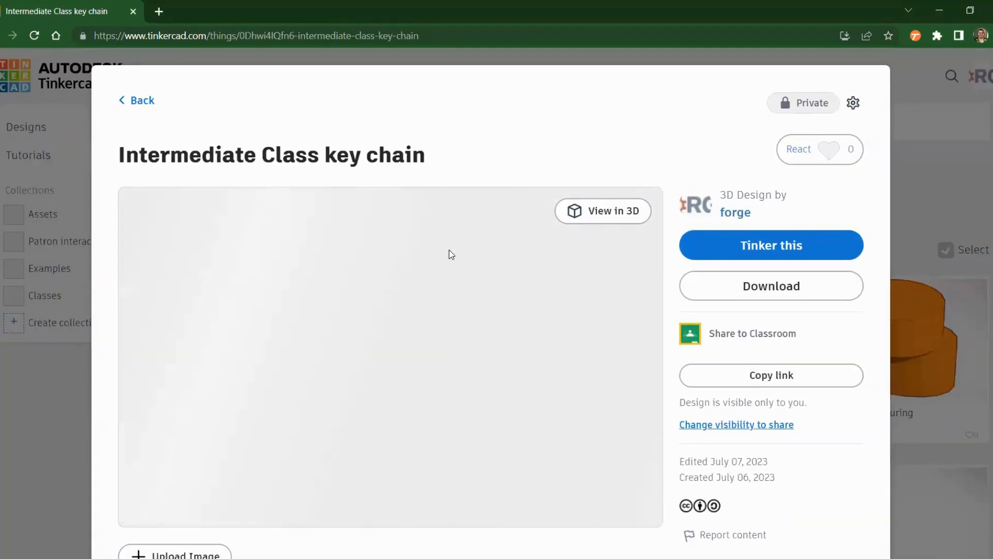
left_click(149, 103)
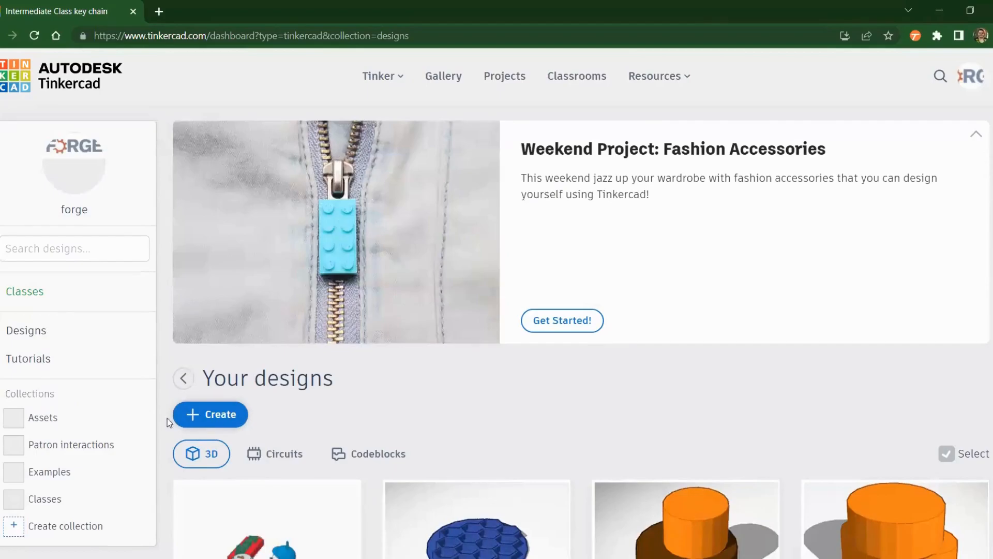
scroll(360, 425, "down", 3)
left_click(310, 429)
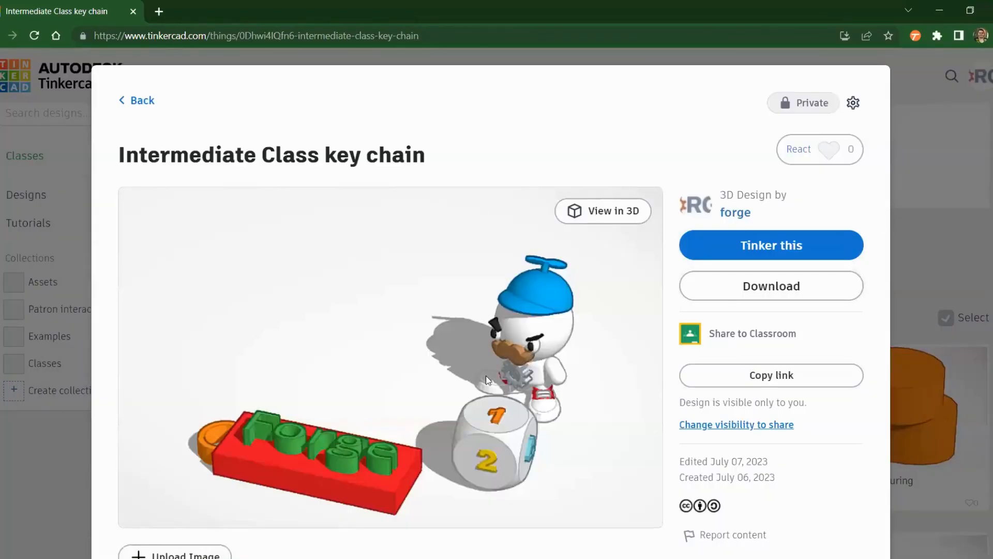
left_click(764, 246)
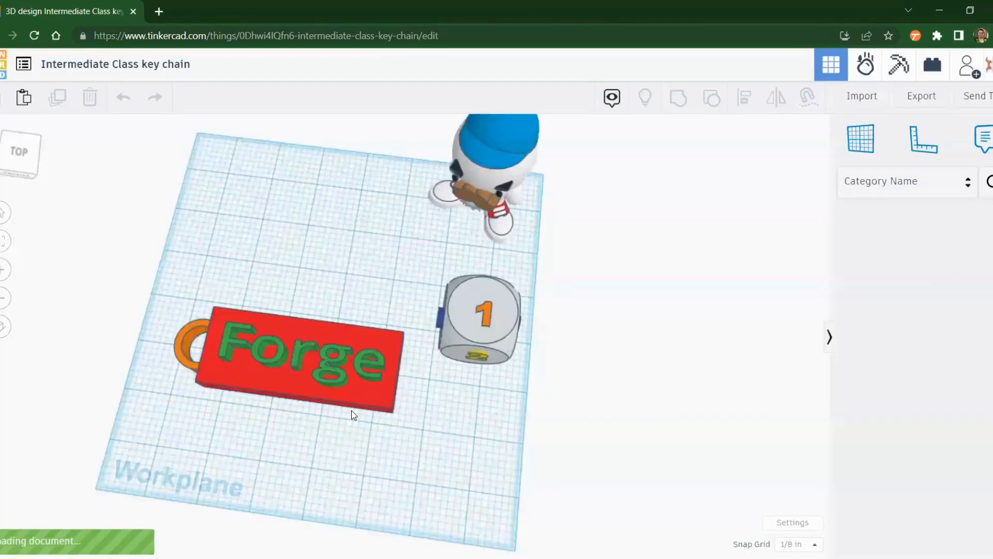
Step: Move the whole Forge key chain, with its base, text and ring, about 3½ in toward the back of the workplane
left_click_drag(458, 460, 513, 374)
right_click_drag(511, 358, 598, 310)
mouse_move(489, 429)
right_mouse_down()
mouse_move(527, 407)
mouse_move(472, 408)
mouse_move(492, 425)
right_mouse_up()
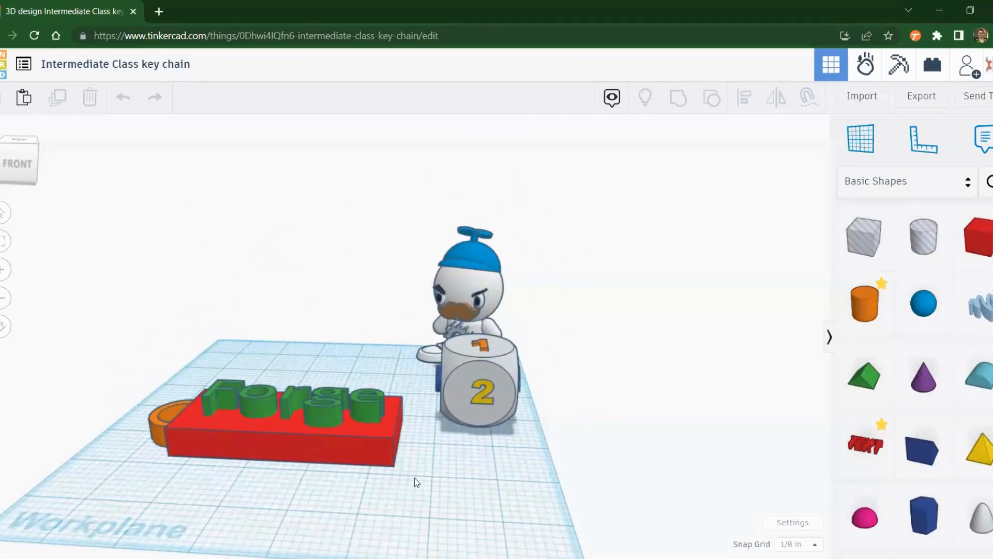
right_click_drag(430, 454, 202, 354)
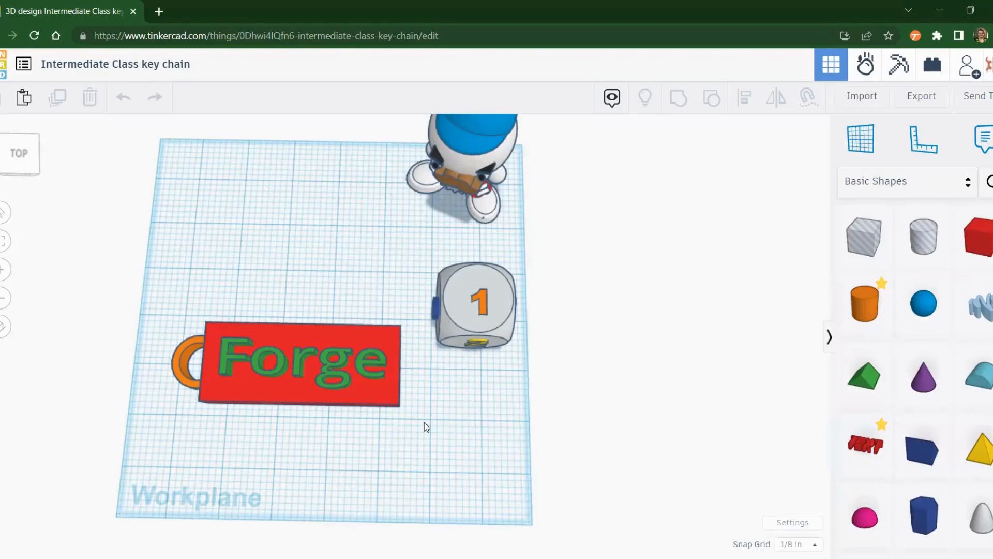
left_click_drag(414, 423, 115, 330)
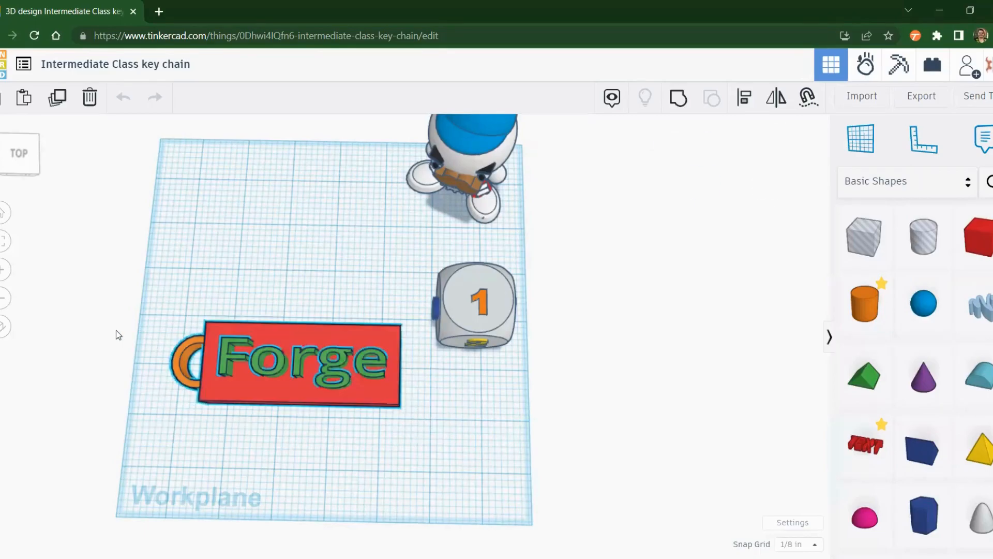
left_click_drag(278, 374, 271, 216)
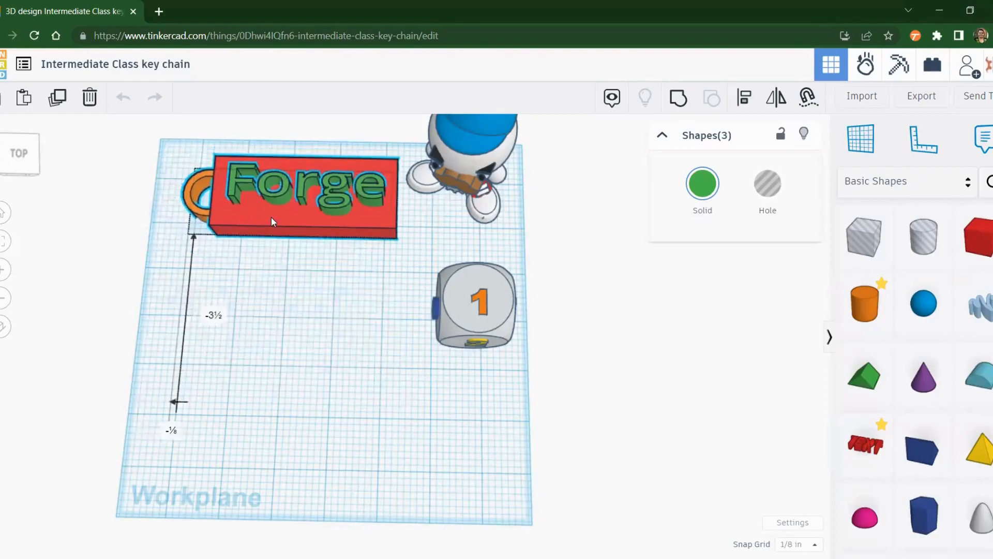
left_click(279, 300)
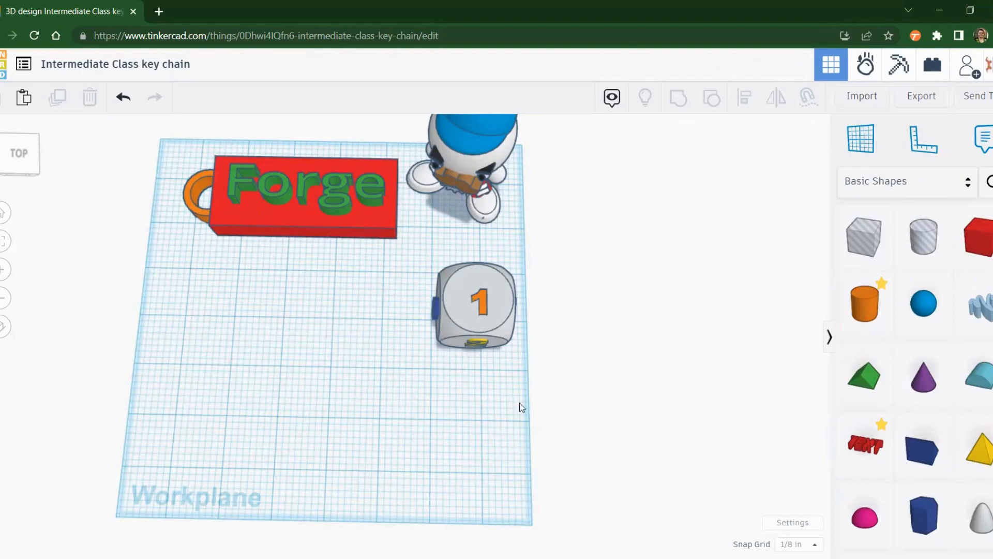
Step: Place a solid red box on the empty workplane area in front of the Forge key chain
right_click_drag(497, 321, 472, 389)
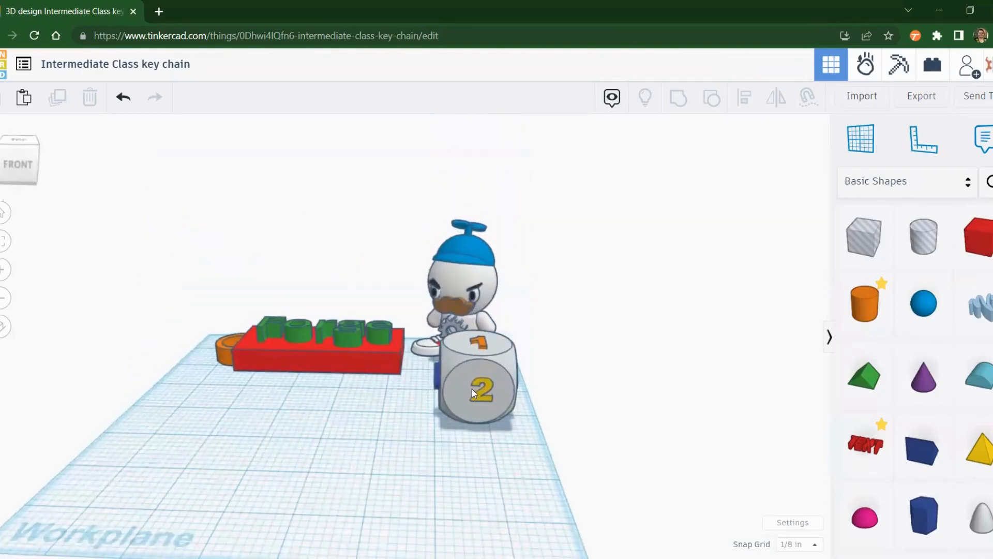
right_click_drag(318, 398, 370, 498)
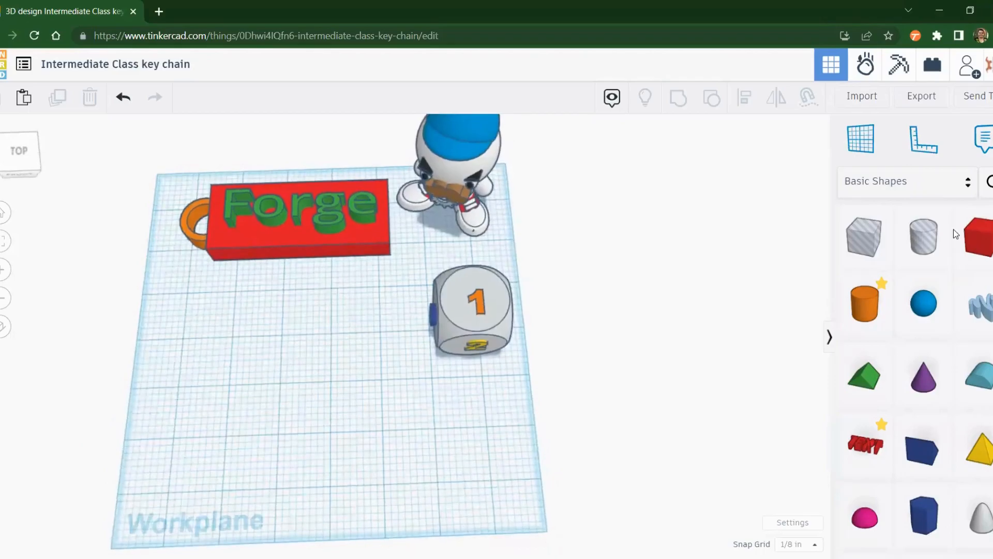
left_click_drag(983, 243, 255, 392)
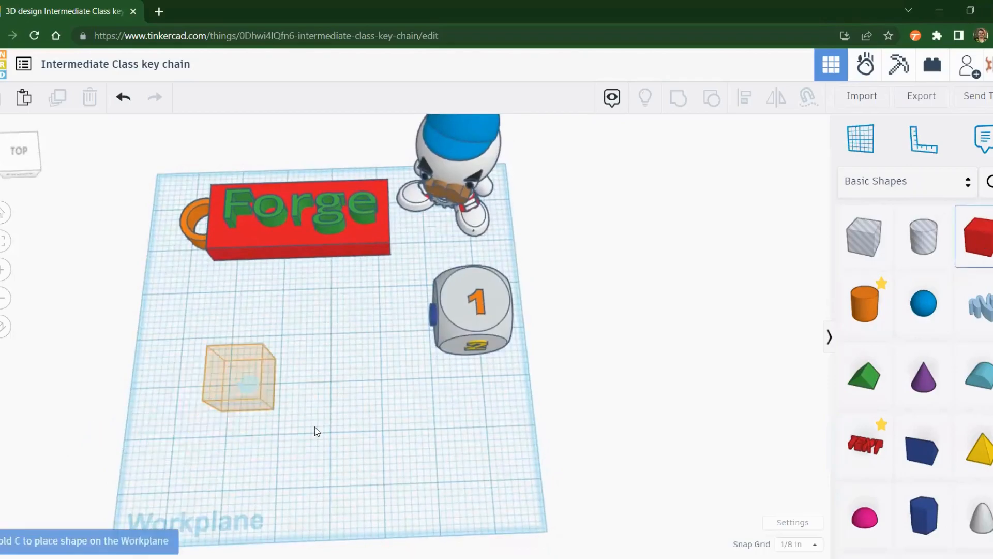
Step: Try Millimeters as the workspace unit and restore Inches (Default)
left_click(389, 252)
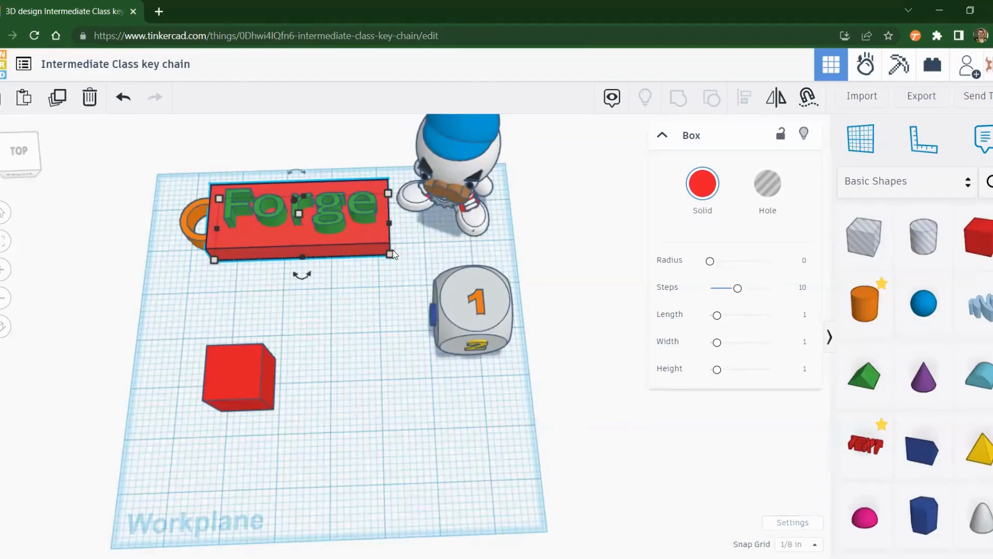
left_click(793, 523)
left_click(561, 345)
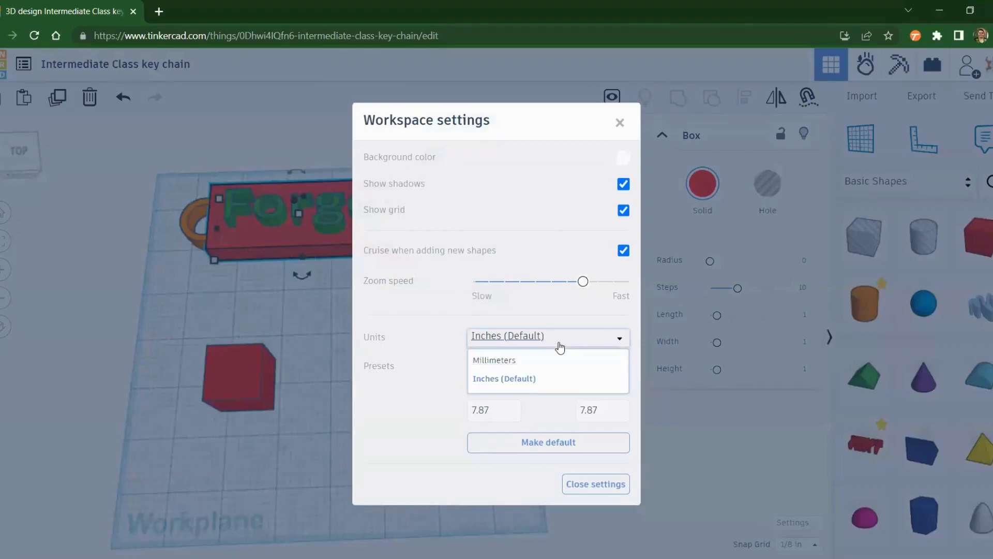
left_click(537, 361)
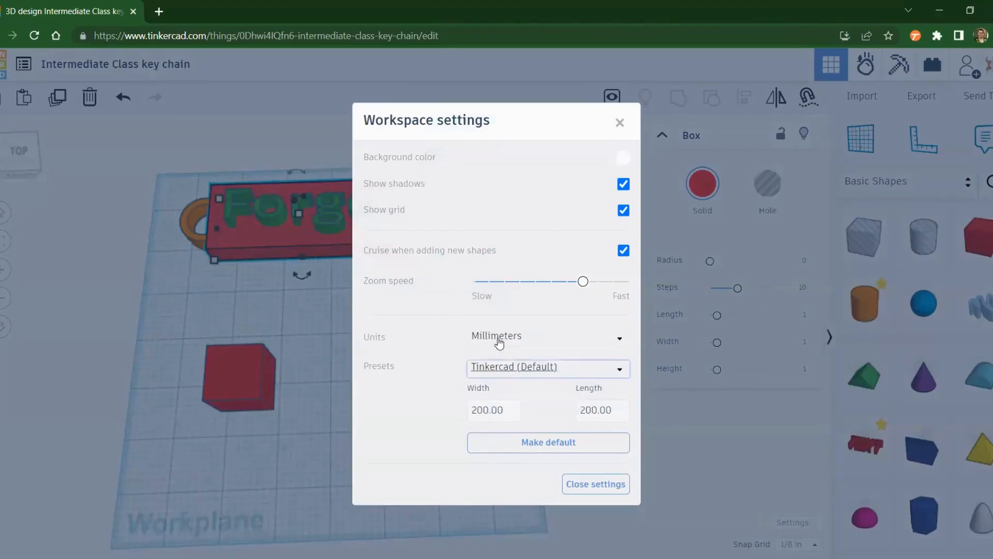
left_click(548, 350)
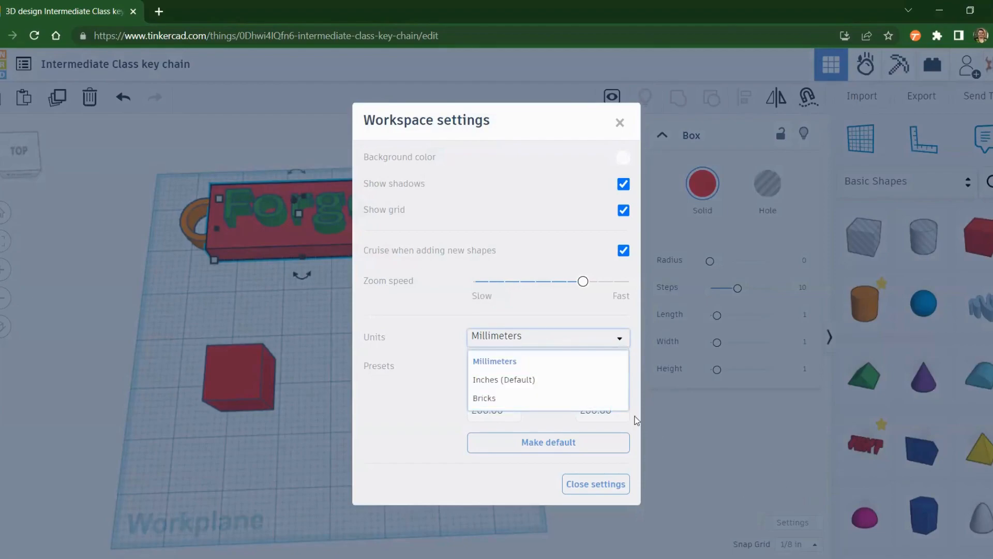
left_click(525, 382)
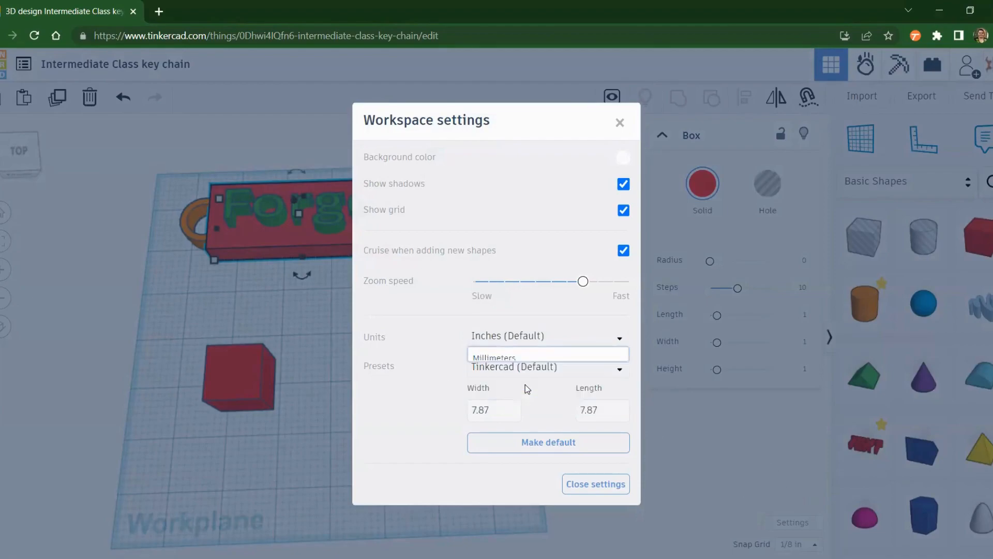
left_click(597, 487)
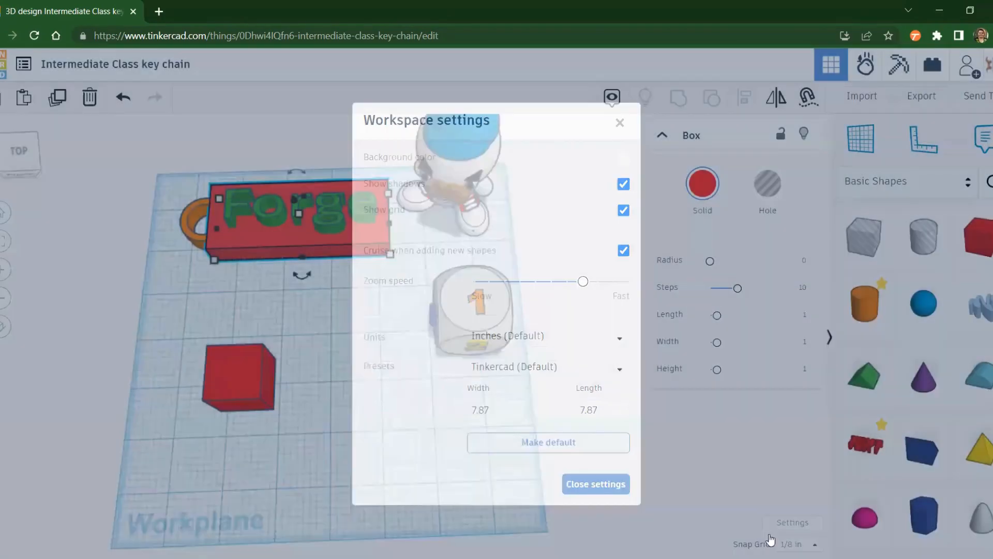
Step: Resize the new box to 3 in wide and 1.5 in deep
left_click(273, 407)
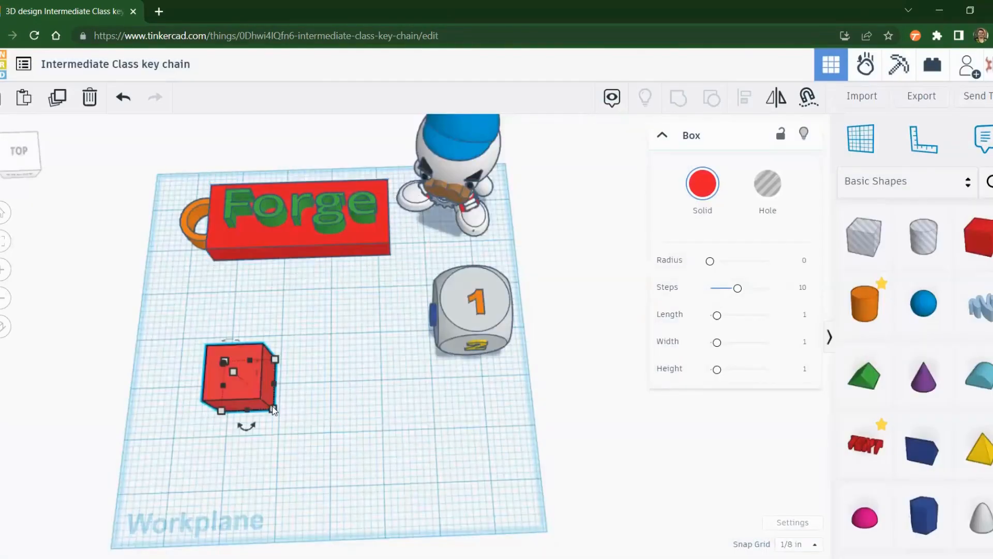
left_click(246, 473)
type("3")
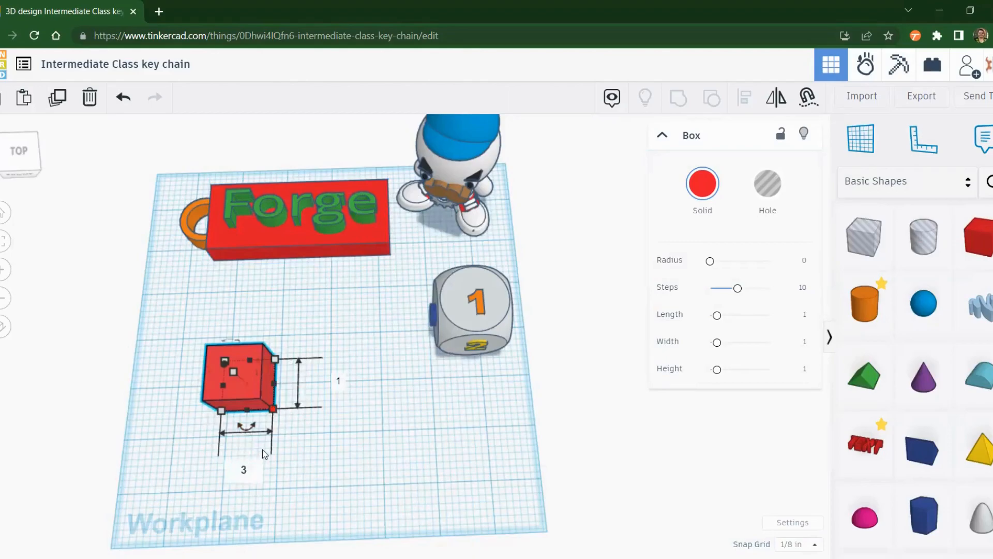
left_click(339, 382)
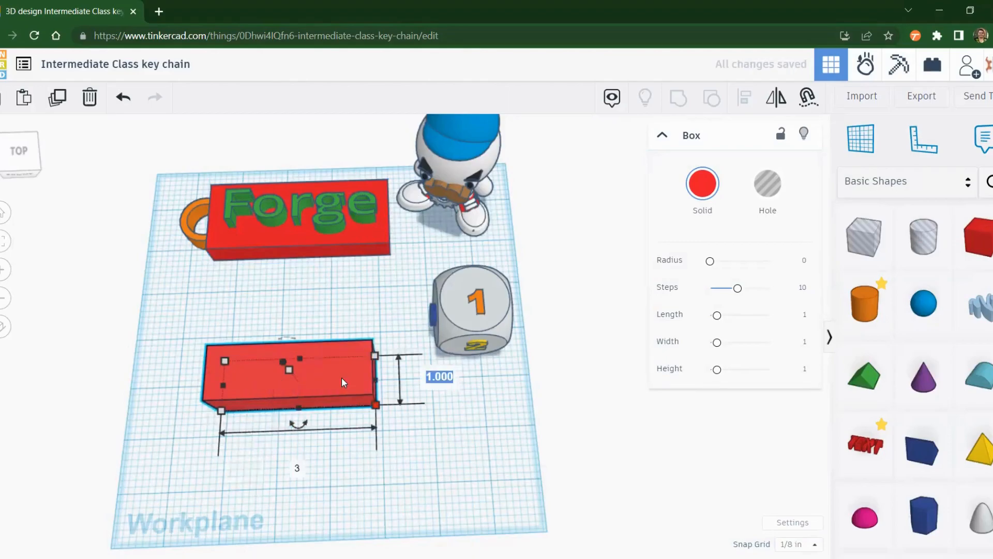
type("1.5")
key("Return")
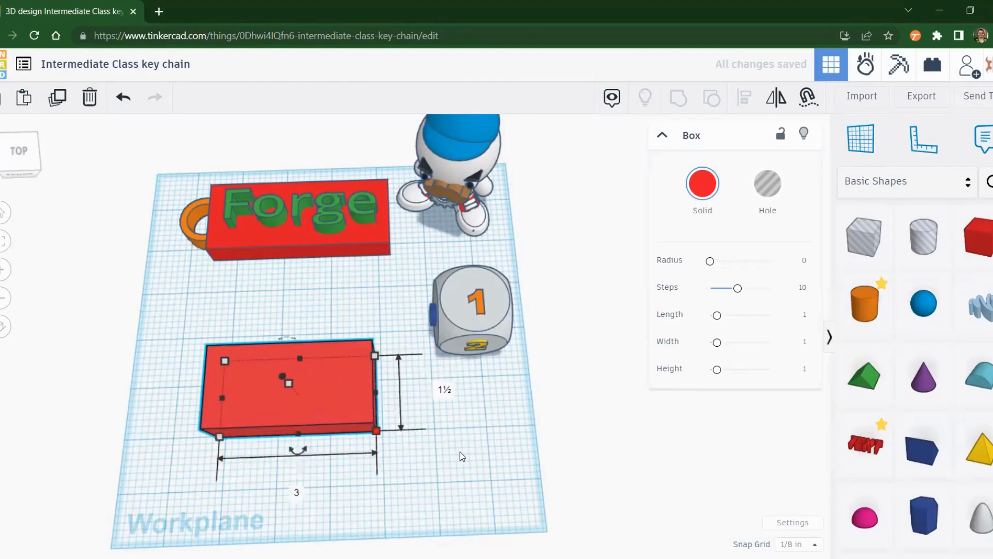
Step: Check the key chain base's dimensions and move the new box directly in front of it for size comparison
left_click(391, 255)
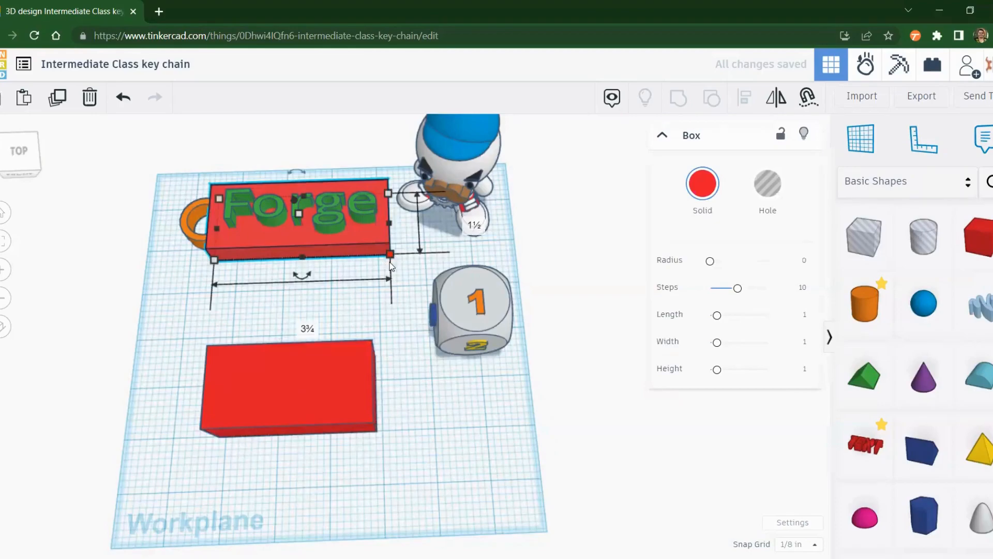
left_click_drag(347, 398, 407, 436)
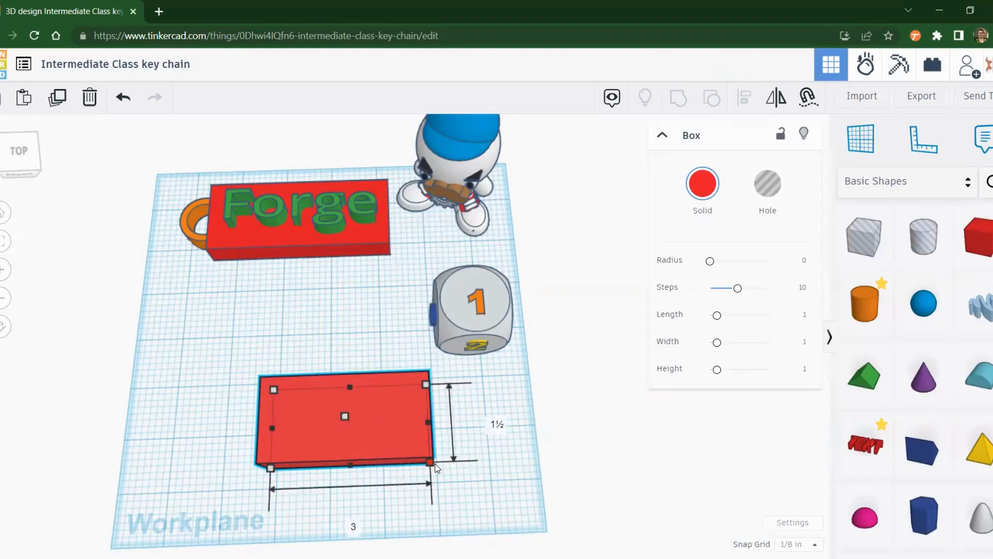
right_click_drag(409, 399, 409, 408)
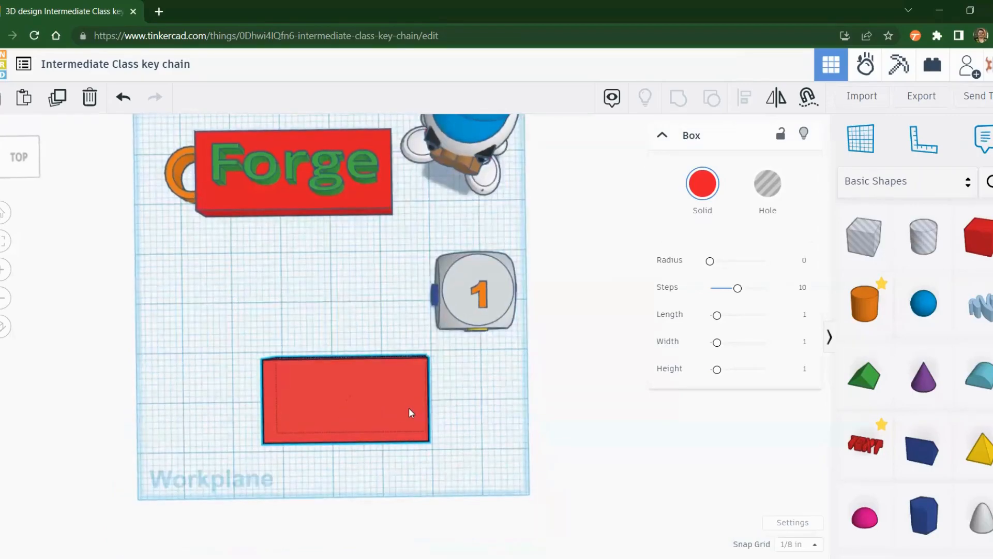
left_click_drag(378, 375, 344, 253)
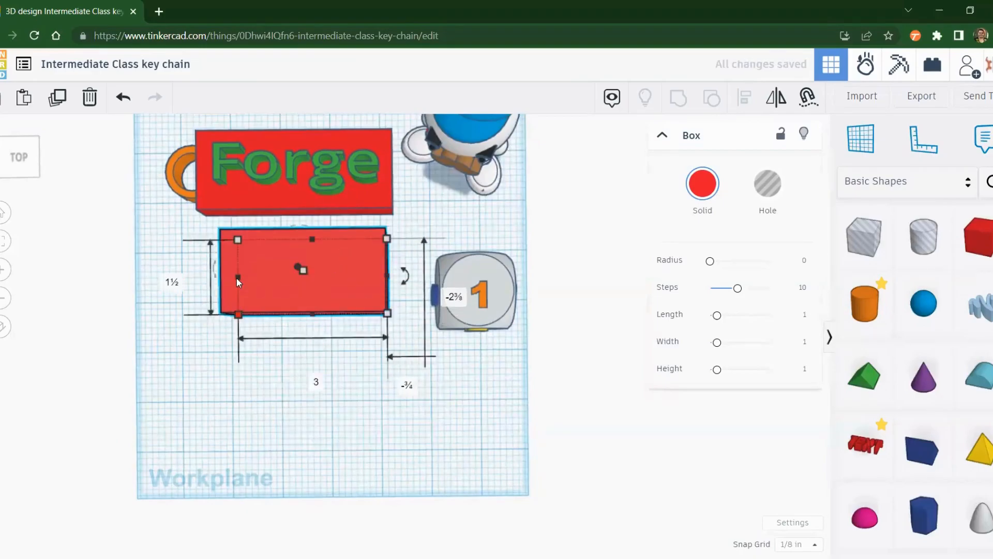
Step: Widen the new box to 3½ in and line up its right edge with the key chain base
left_click_drag(238, 278, 216, 278)
left_click_drag(346, 291, 353, 291)
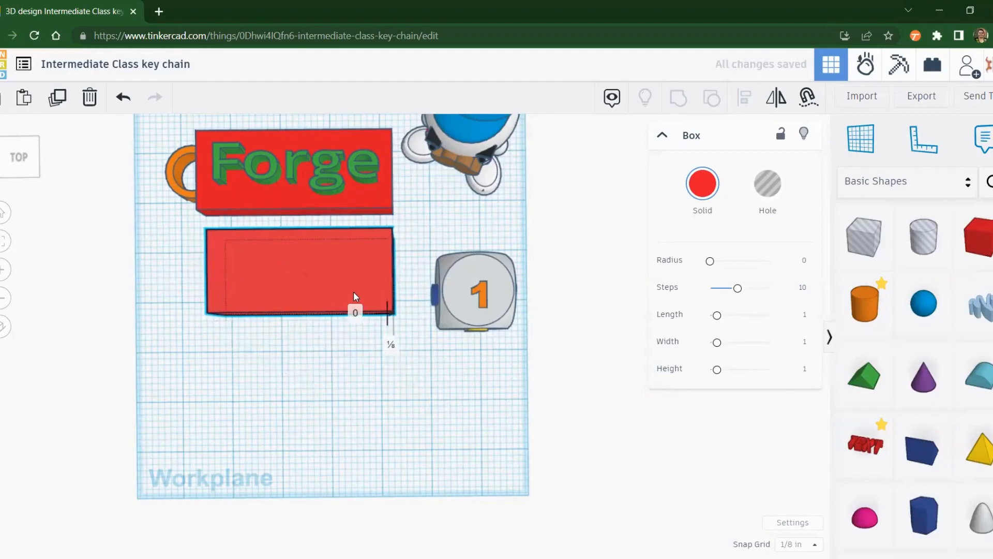
left_click_drag(216, 278, 210, 278)
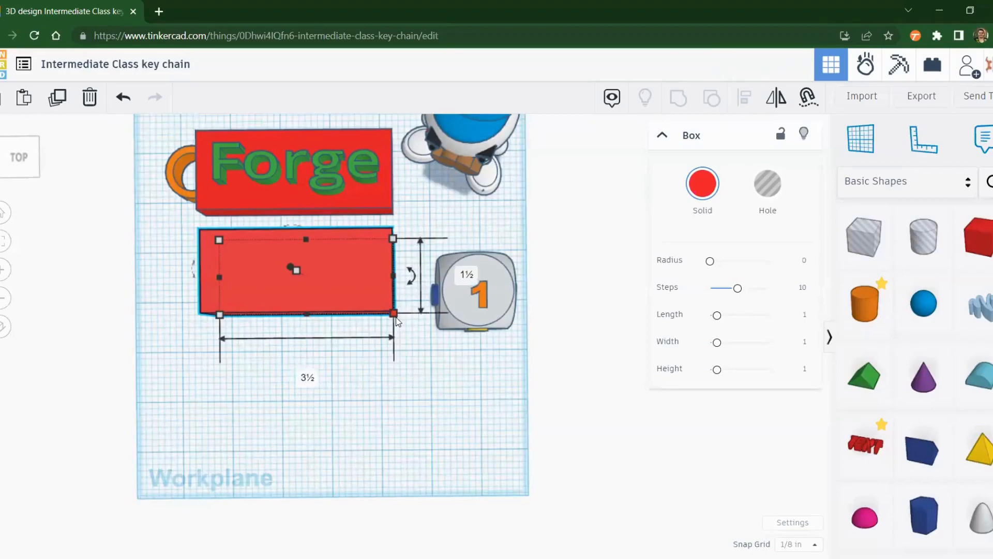
Step: Move the new box about 2 in toward the front of the workplane and ⅜ in to the right, and deselect it
left_click_drag(358, 286, 379, 397)
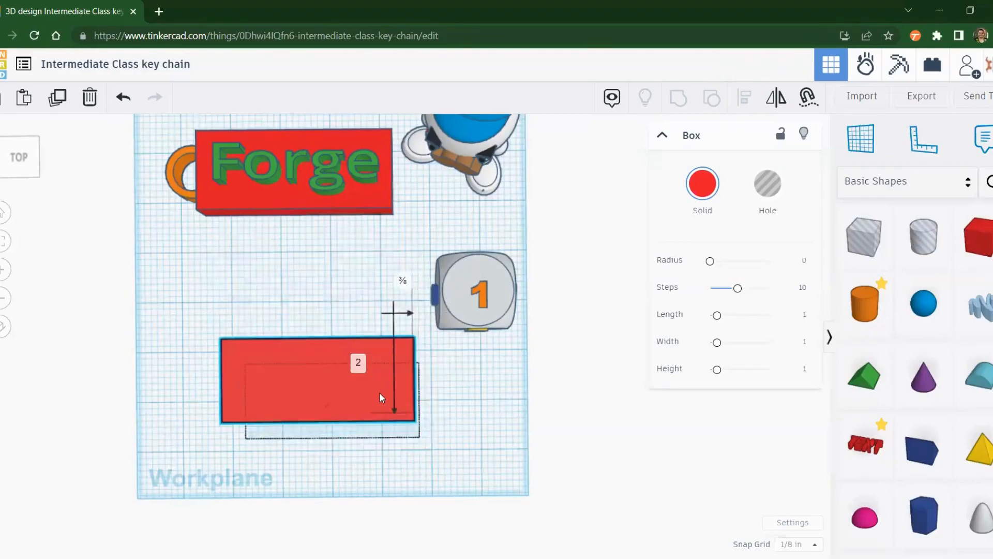
right_click_drag(455, 367, 453, 359)
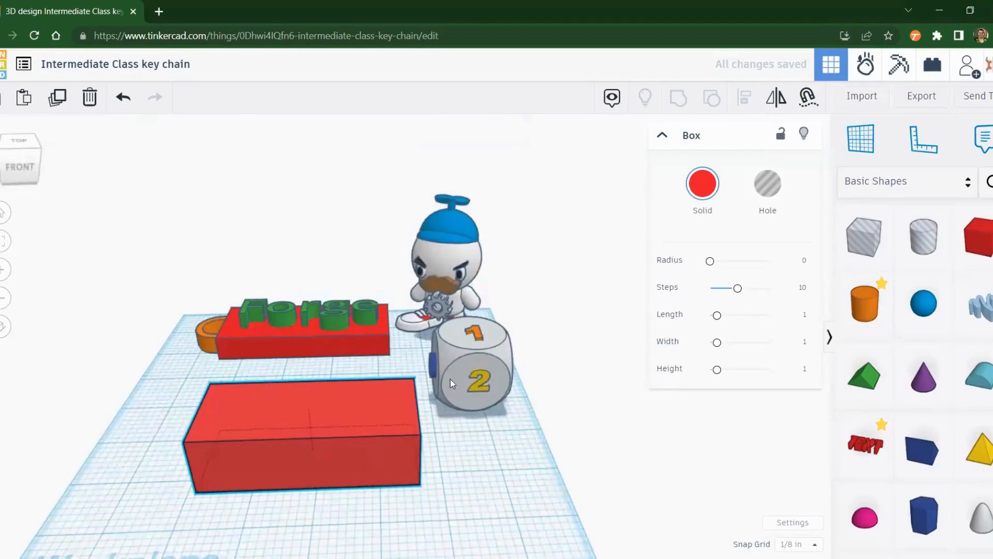
right_click_drag(384, 421, 374, 465)
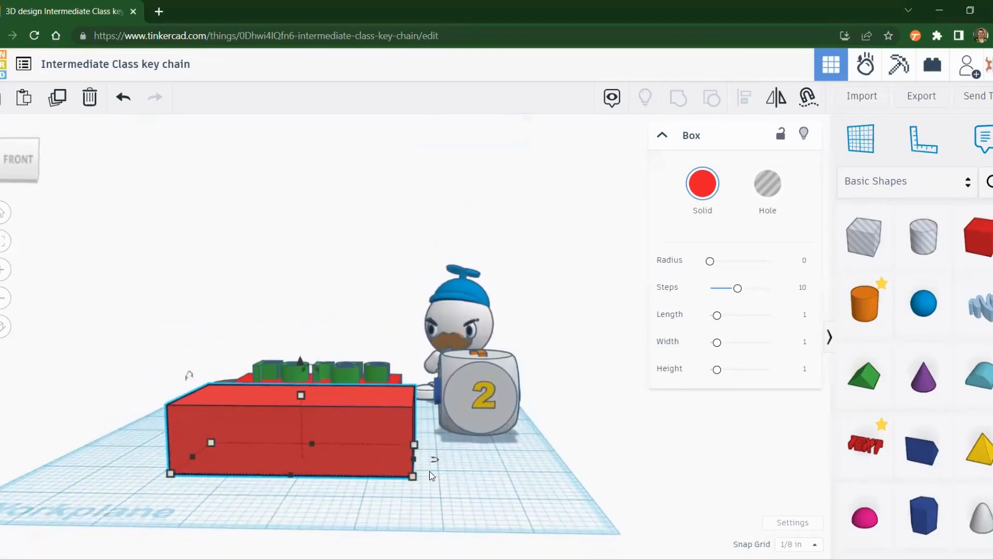
right_click_drag(220, 471, 310, 494)
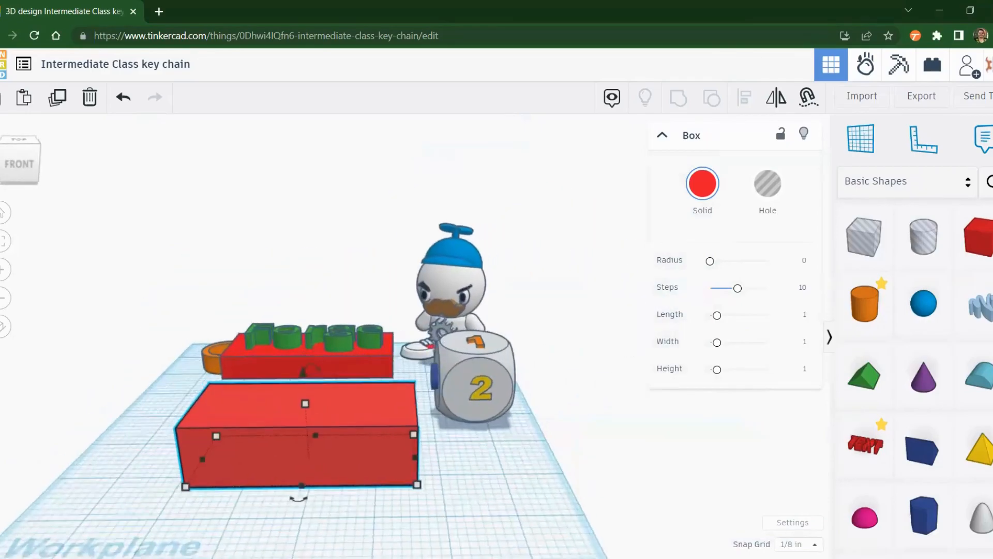
left_click(482, 465)
right_click_drag(443, 475, 347, 476)
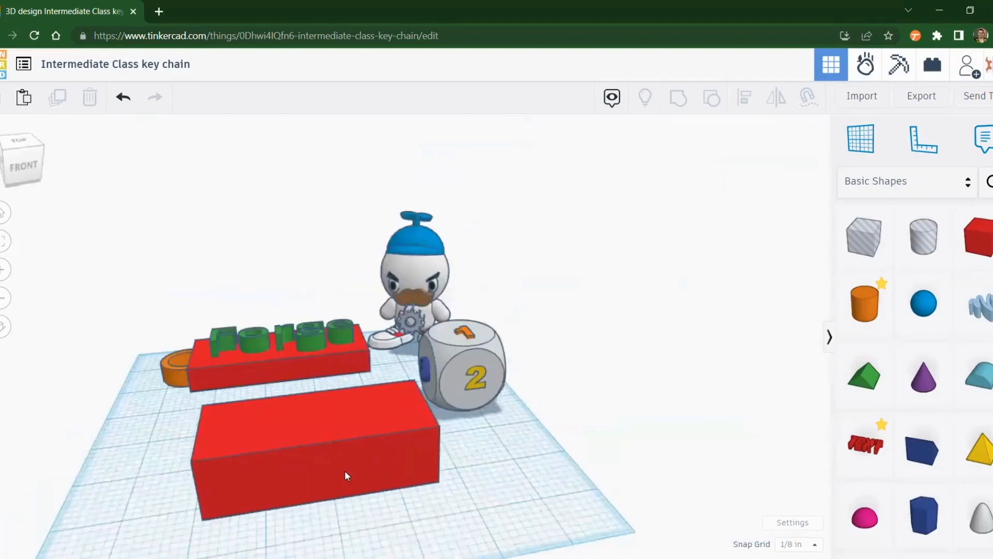
Step: Lower the new box's height to ¼ in and deselect it
mouse_move(360, 480)
right_mouse_down()
mouse_move(392, 519)
mouse_move(346, 471)
right_mouse_up()
mouse_move(372, 427)
right_mouse_down()
mouse_move(390, 431)
mouse_move(378, 427)
right_mouse_up()
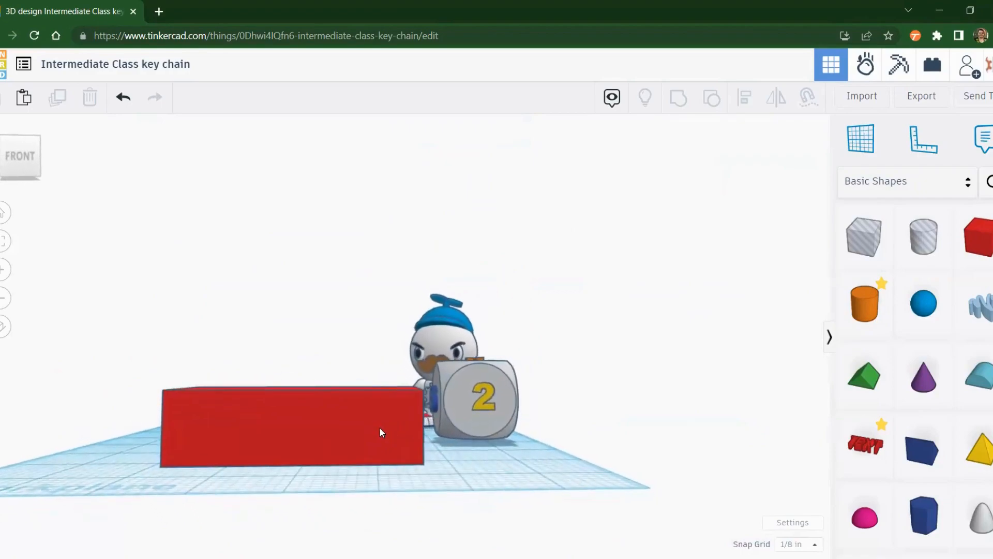
left_click(290, 413)
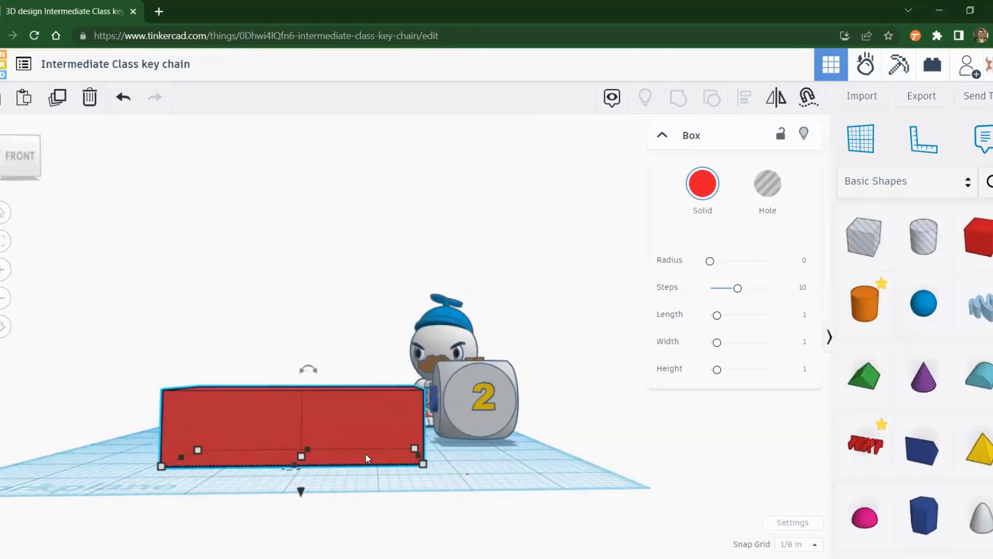
key("Escape")
right_click_drag(477, 468, 476, 492)
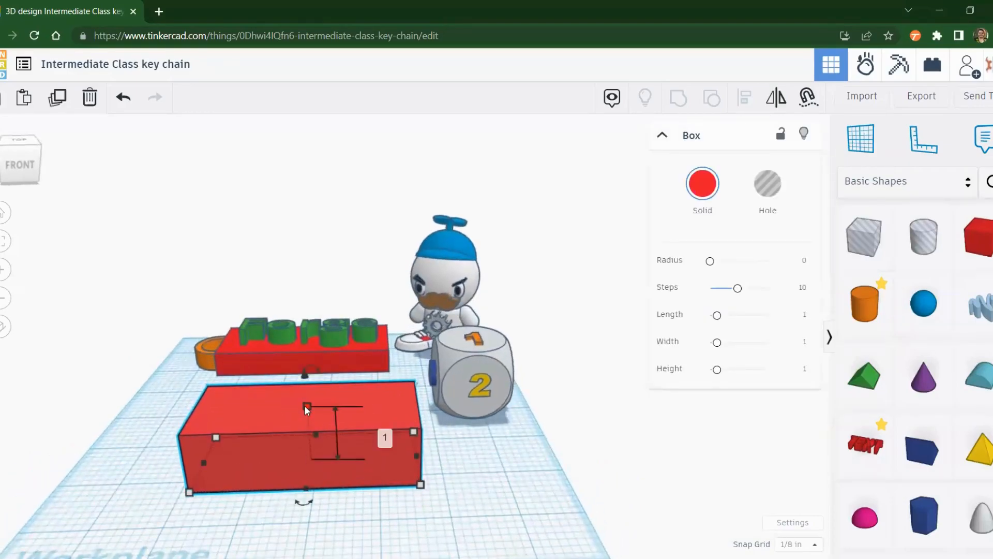
left_click_drag(306, 405, 306, 445)
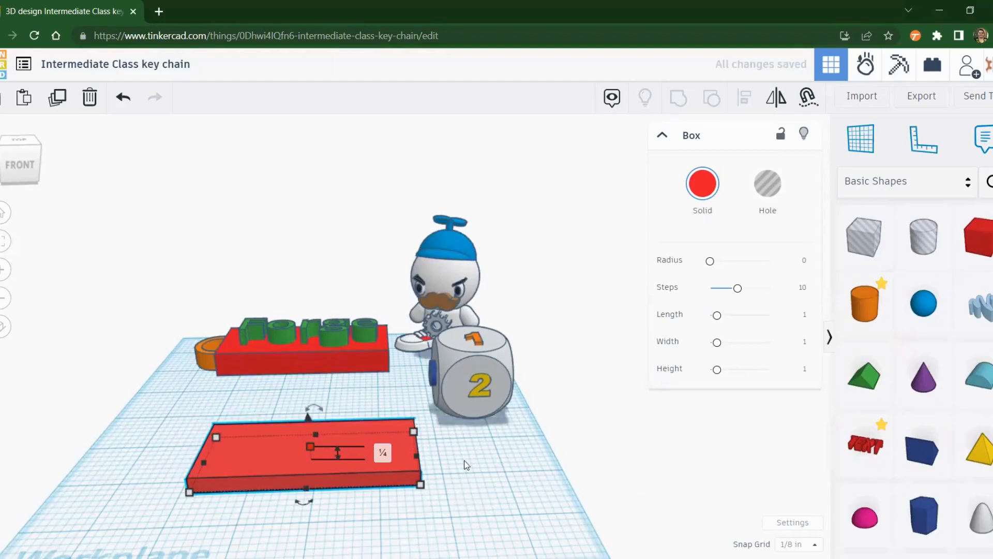
left_click(450, 507)
Step: Compare the new box's thickness with the Forge key chain base, and view both from above
right_click_drag(450, 508, 309, 383)
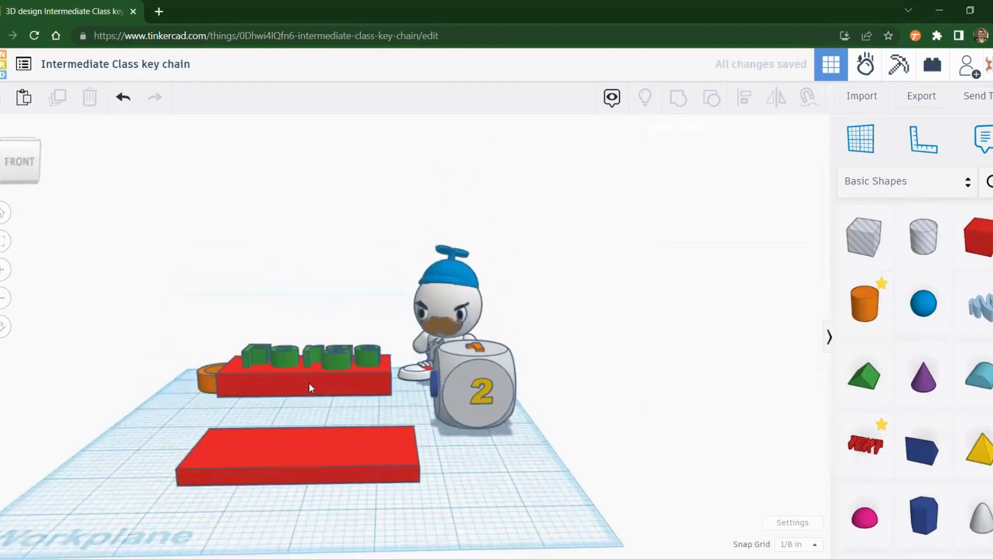
left_click(307, 384)
left_click(336, 403)
left_click(343, 479)
right_click_drag(490, 462, 490, 536)
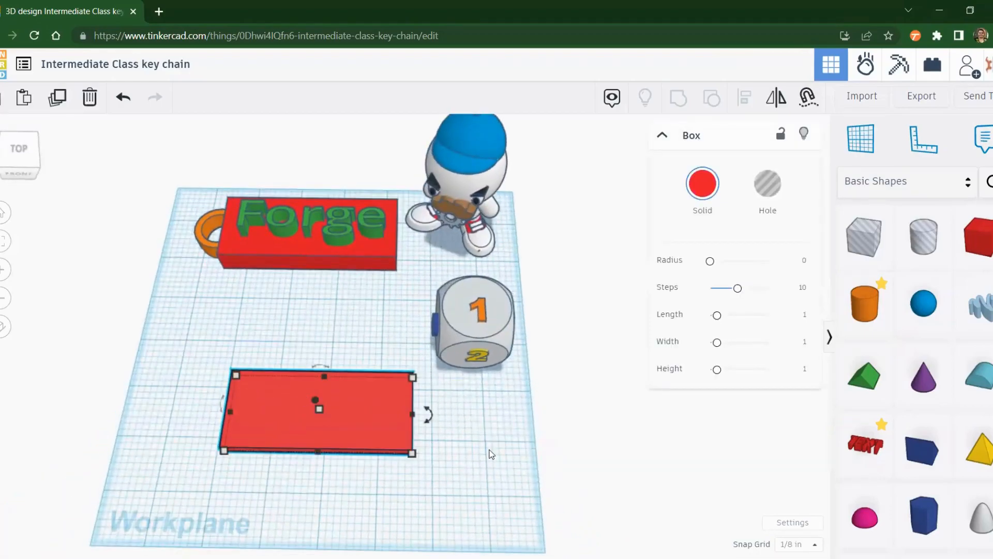
left_click(683, 508)
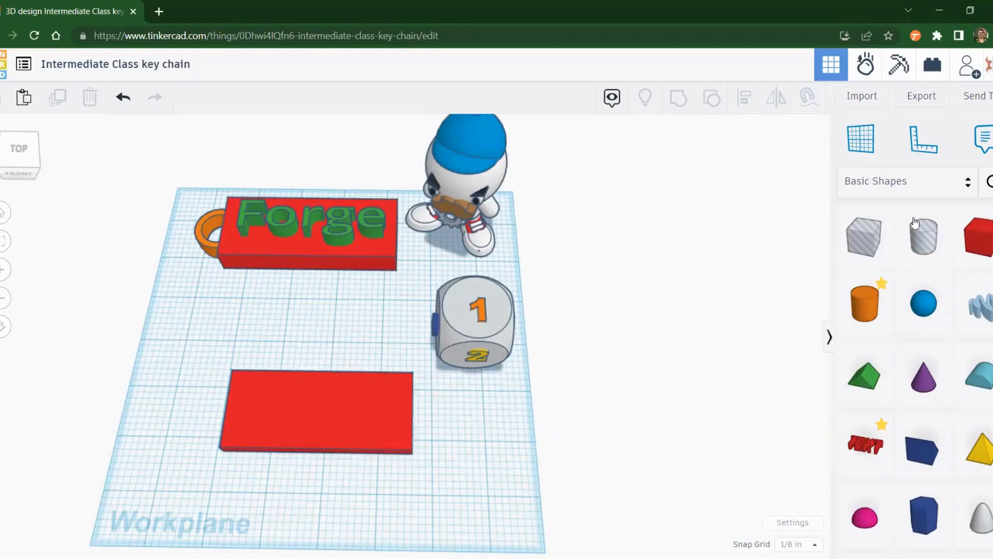
Step: Browse the Basic Shapes and the Vehicles & Machines collections in the shapes library without placing a shape
left_click(979, 245)
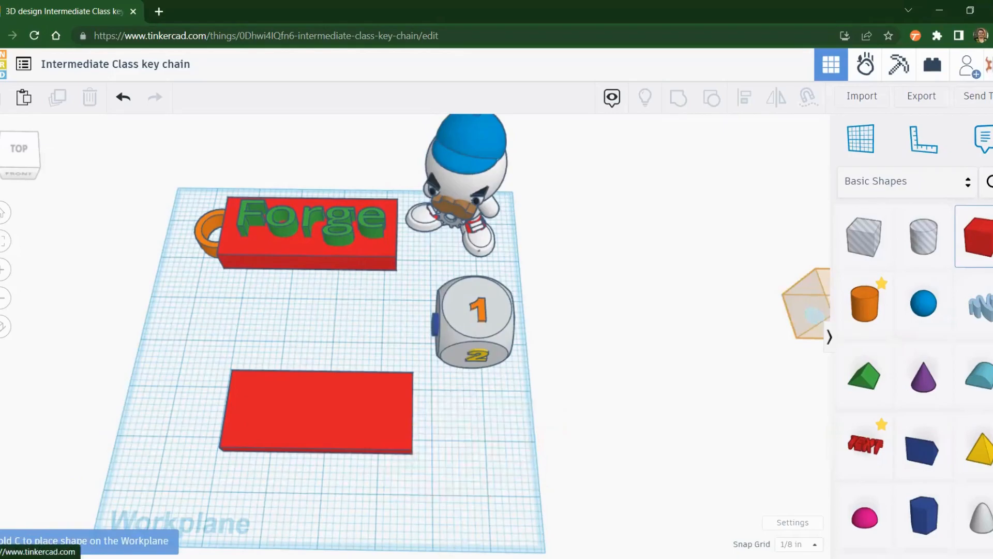
left_click(937, 312)
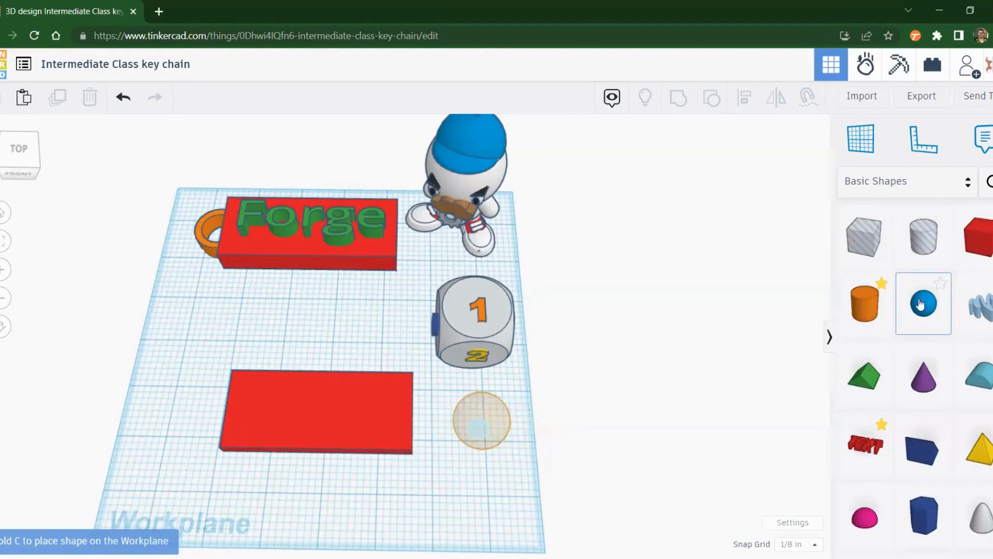
scroll(923, 293, "down", 2)
scroll(923, 293, "down", 3)
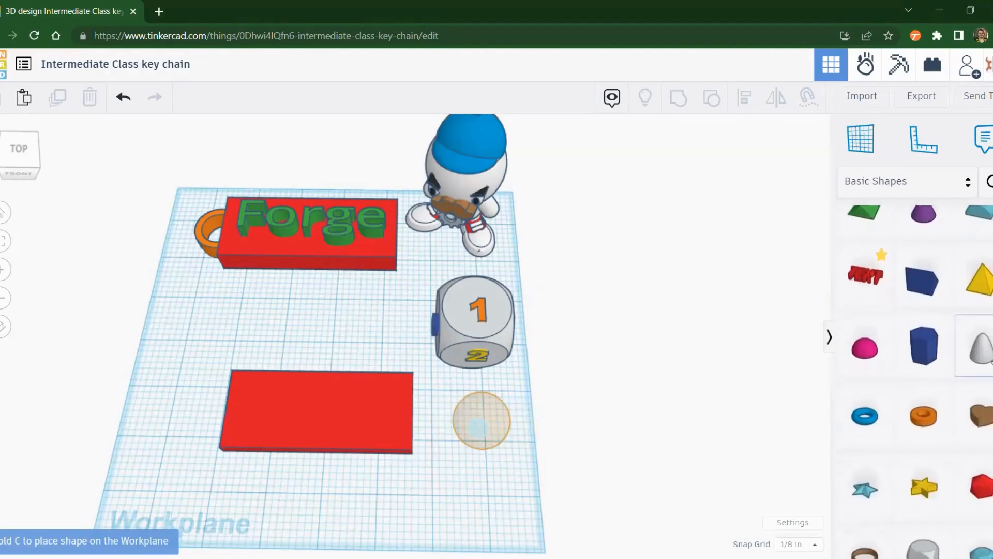
scroll(951, 327, "up", 5)
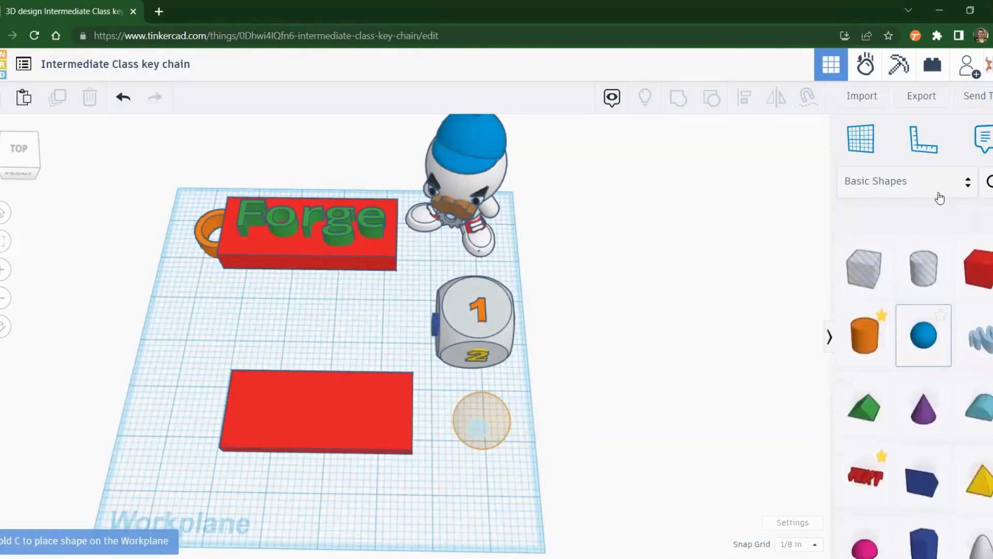
left_click(954, 186)
left_click(921, 340)
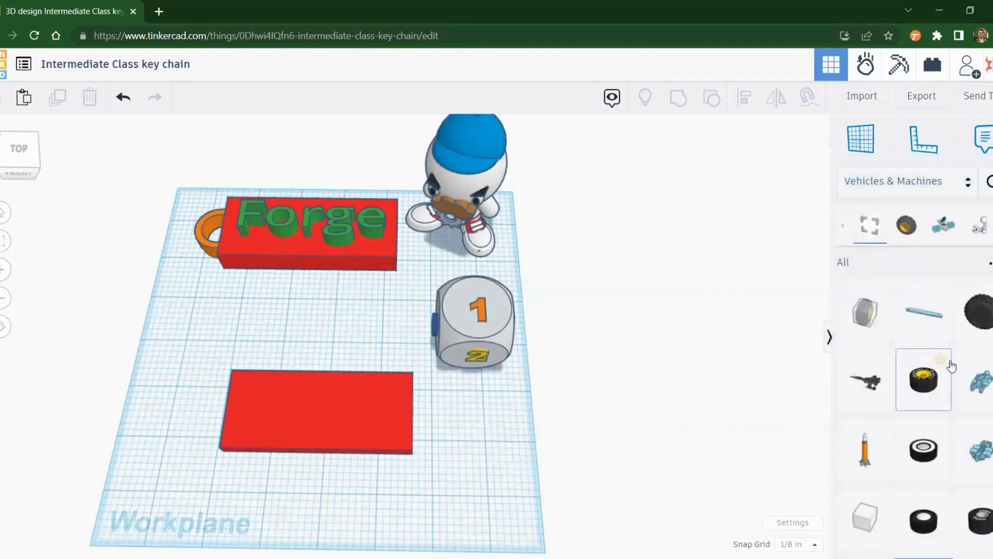
scroll(981, 431, "down", 2)
scroll(981, 431, "up", 3)
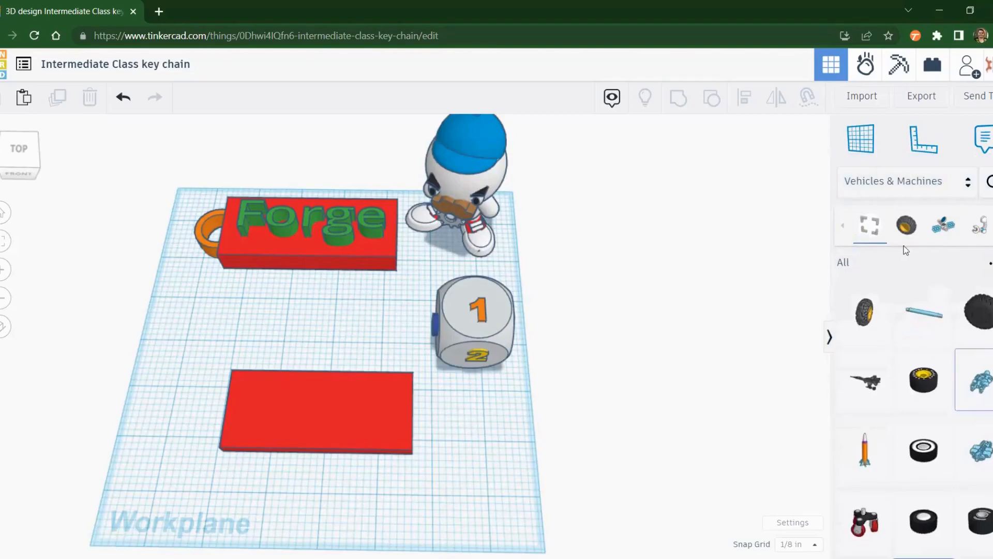
Step: Place a Text shape from the Basic Shapes collection in front of the new box and make it read "Forge"
left_click(911, 185)
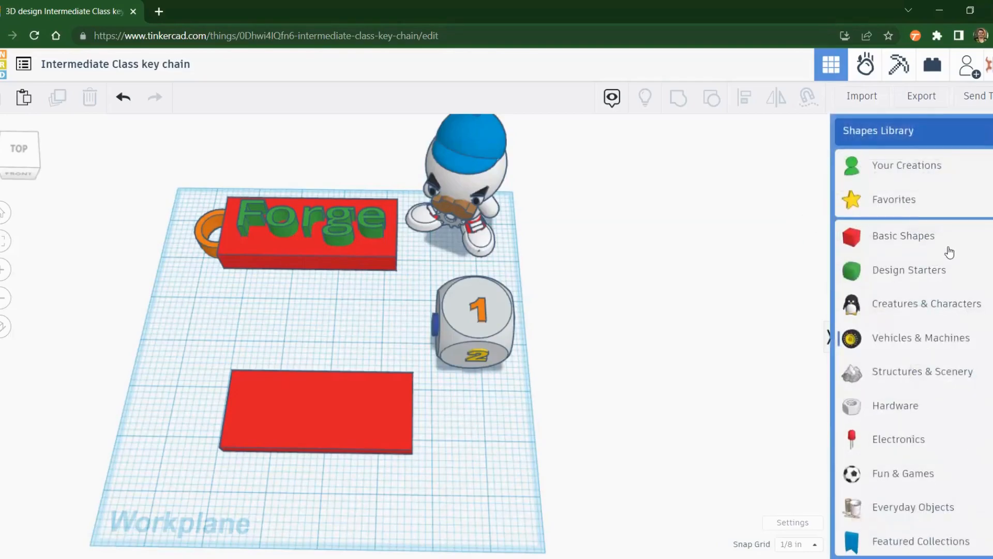
left_click(919, 247)
scroll(931, 290, "down", 3)
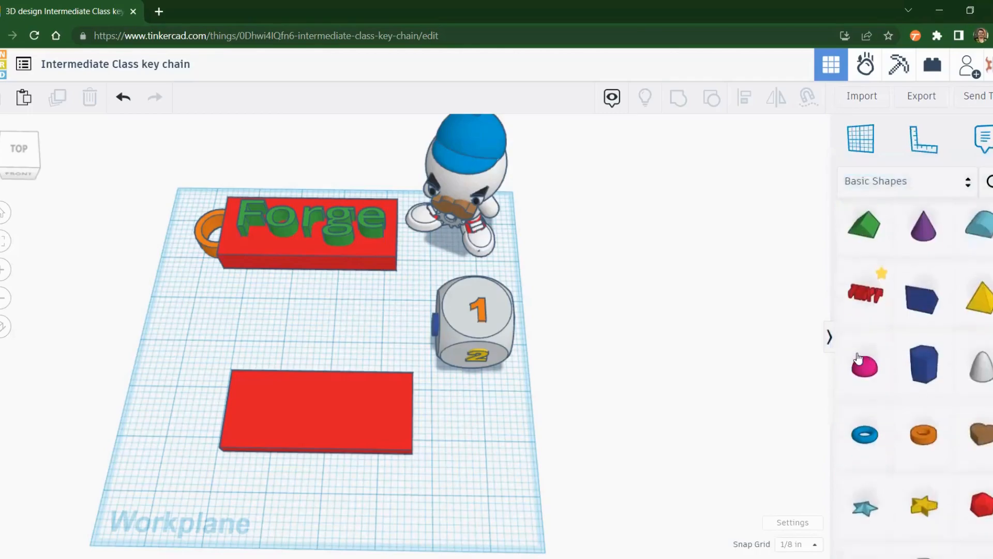
left_click_drag(869, 277, 399, 500)
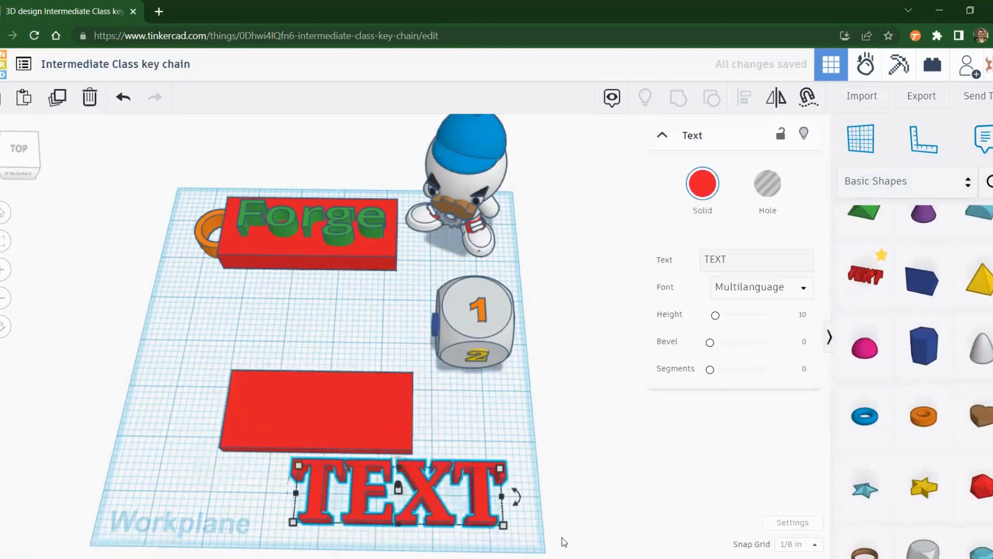
left_click(730, 259)
left_click(751, 139)
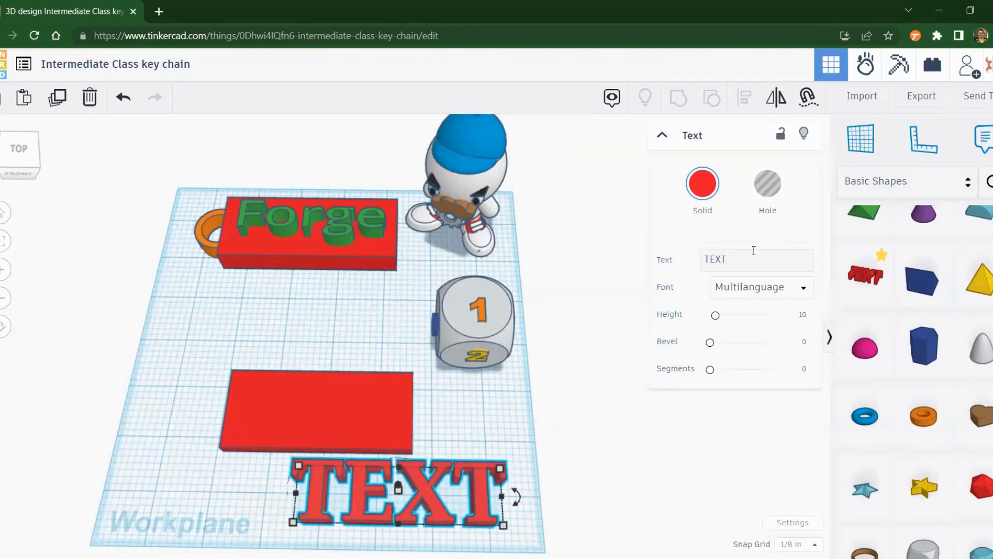
left_click(730, 260)
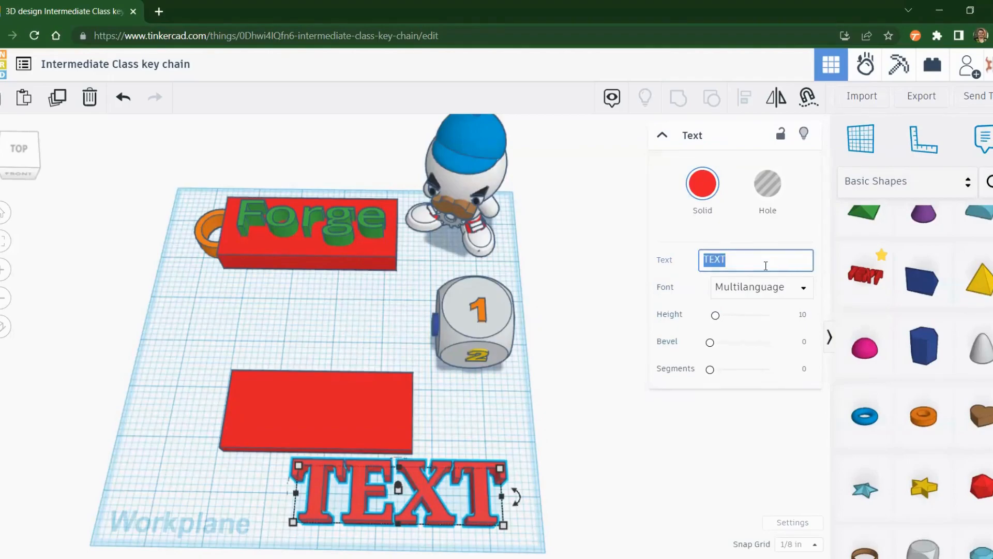
type("Forge")
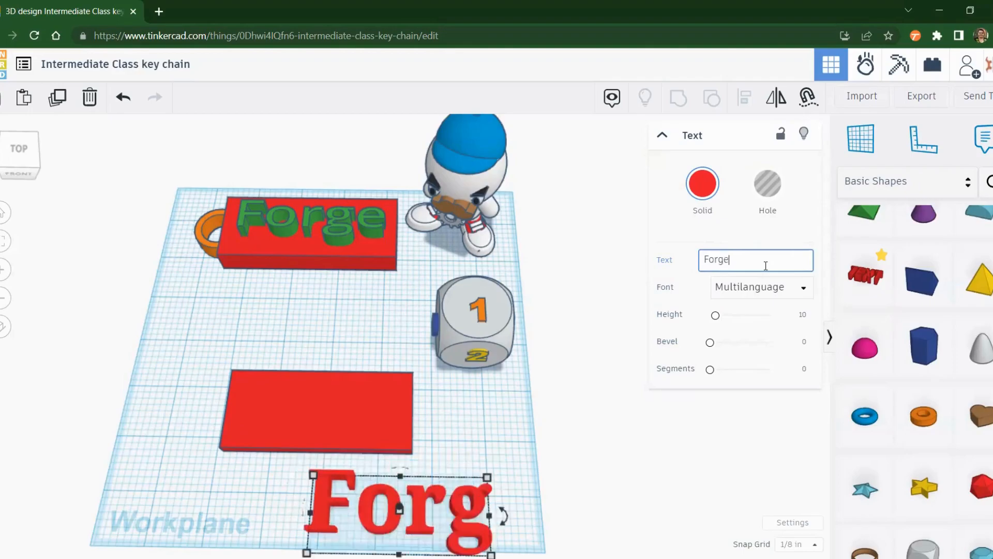
Step: Try the Sans and Sans Mono fonts on the Forge text and settle on Serif
left_click(758, 288)
left_click(752, 338)
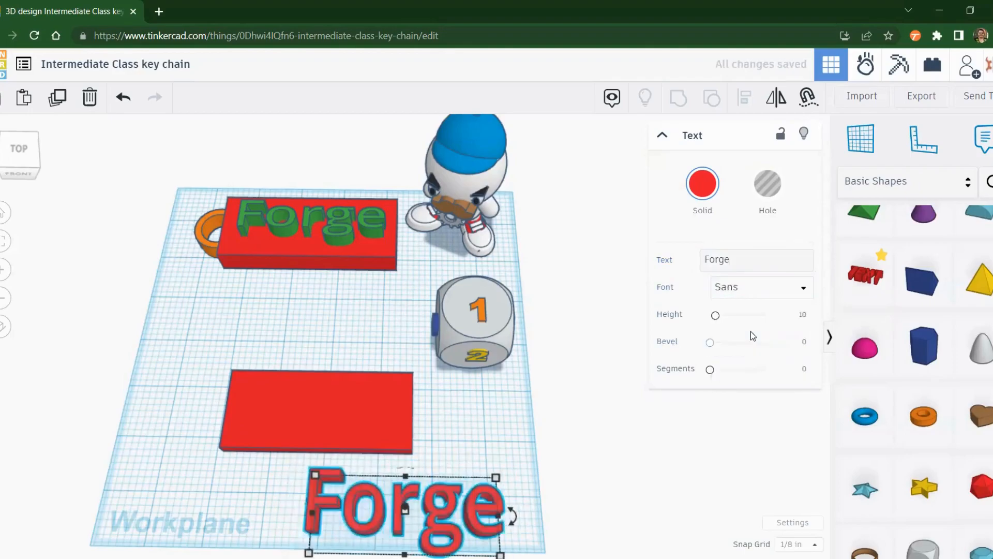
left_click(761, 299)
left_click(733, 350)
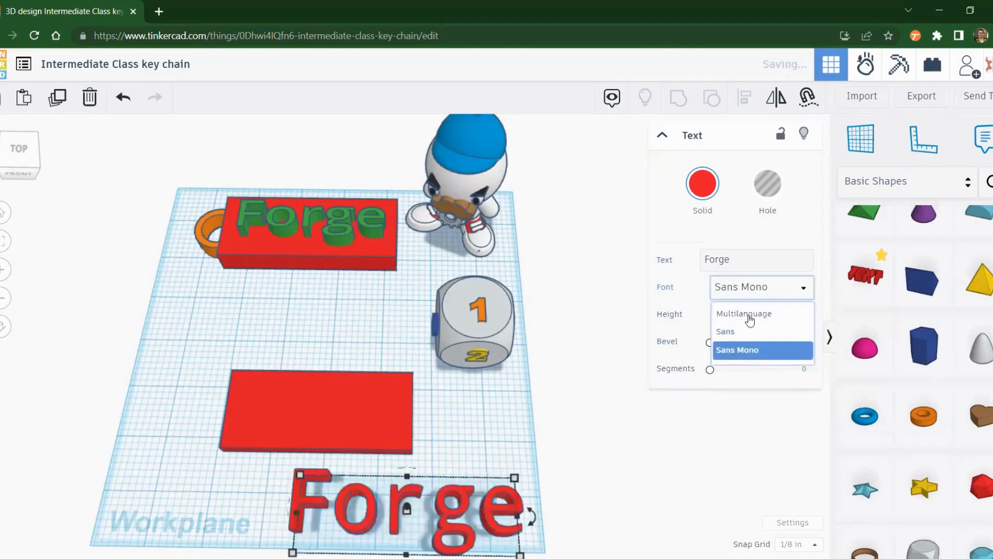
left_click(765, 294)
left_click(728, 367)
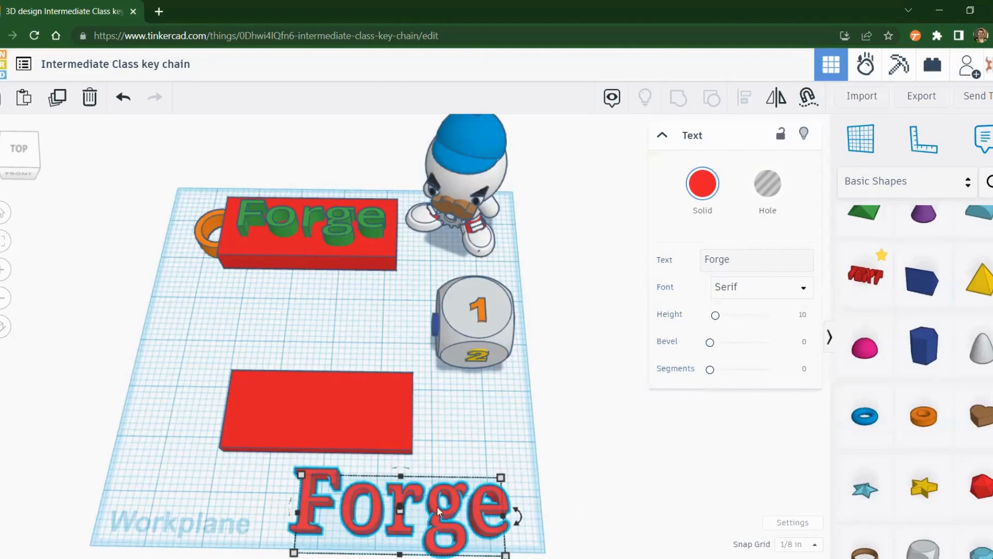
Step: Move the new Forge text onto the flat box and color it green
left_click_drag(483, 499, 384, 413)
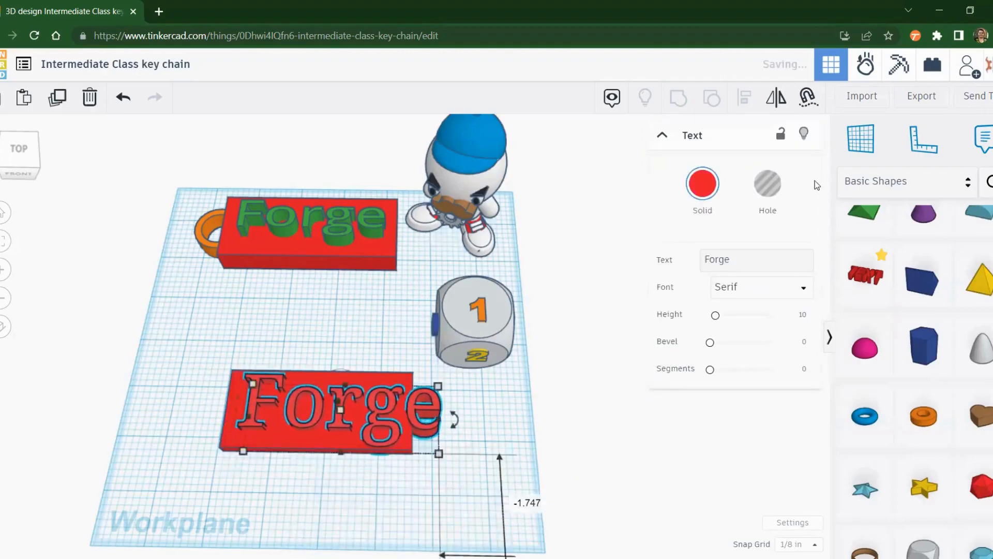
left_click(712, 192)
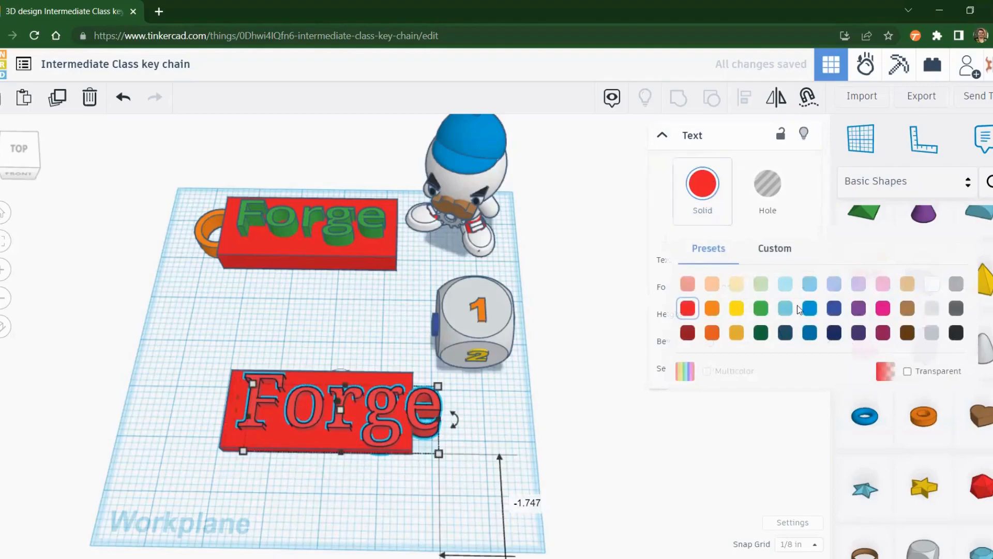
left_click(761, 310)
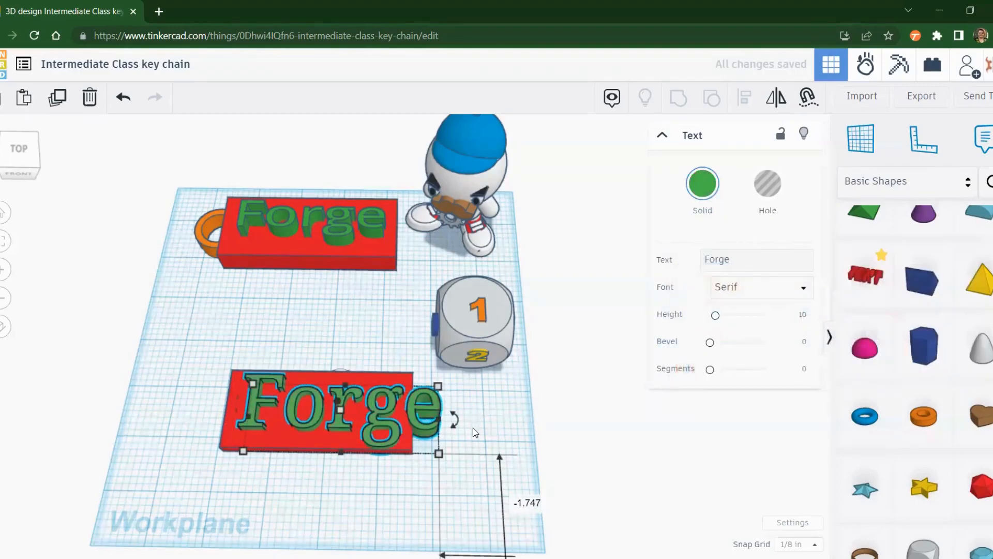
Step: Shrink the green Forge text to about 2.96 in wide and 1.08 in deep so it fits within the box
left_click_drag(437, 456, 391, 439)
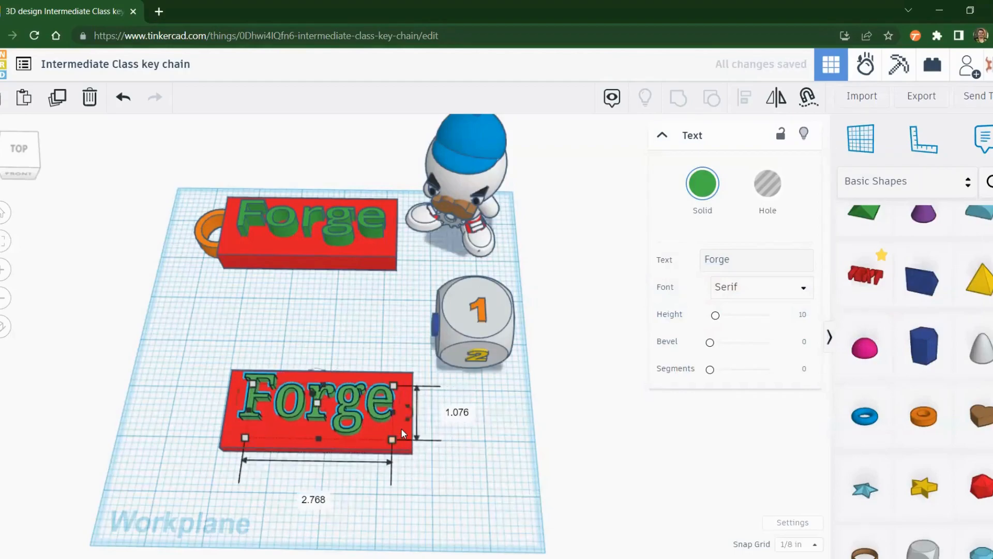
key("ctrl+z")
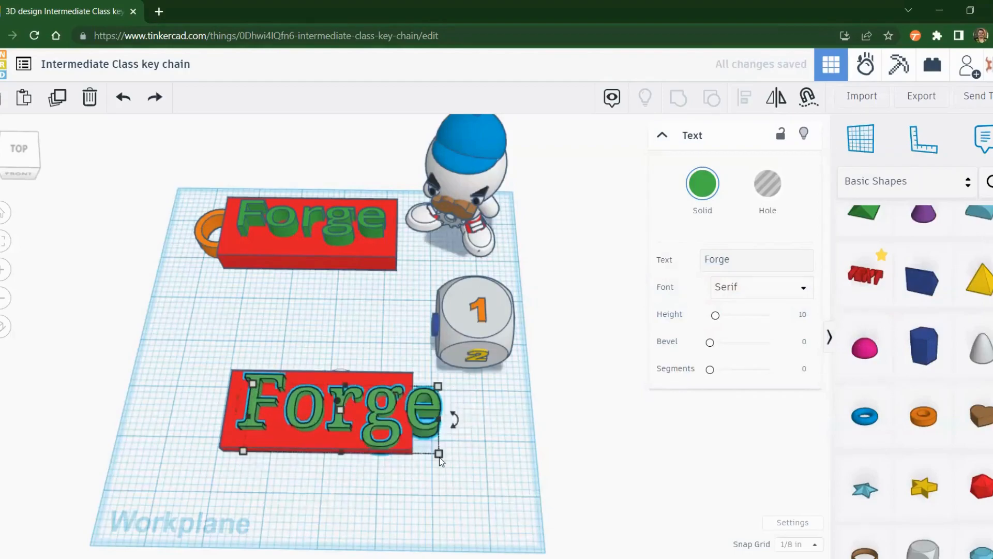
left_click_drag(437, 454, 395, 436)
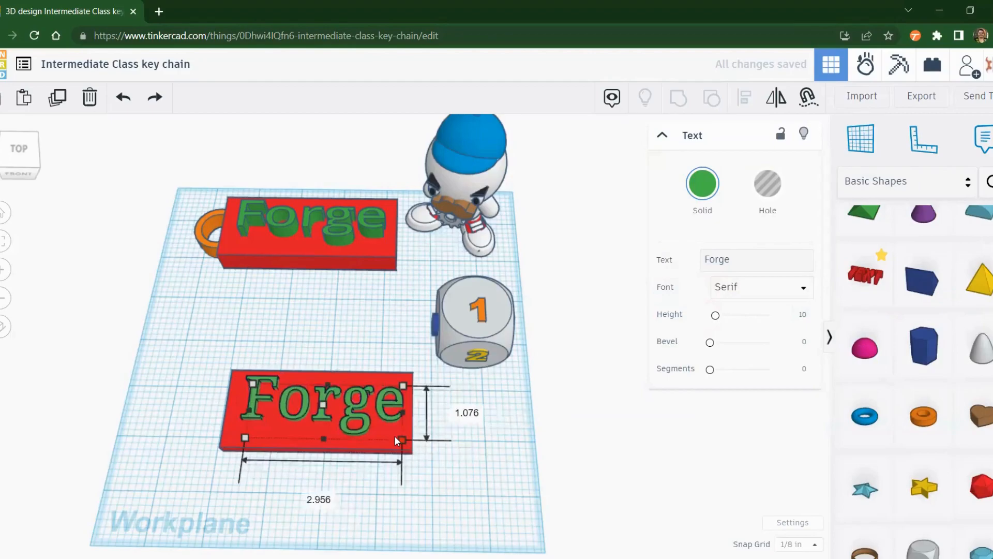
left_click(490, 455)
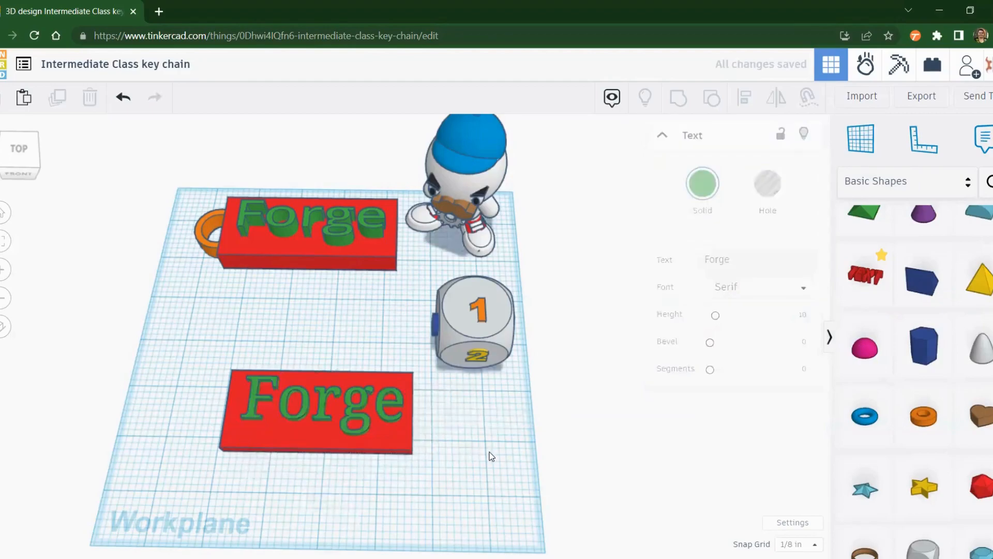
Step: Nudge the Forge text slightly to the left and toward the front to center it by eye on the box, and deselect it
left_click(383, 416)
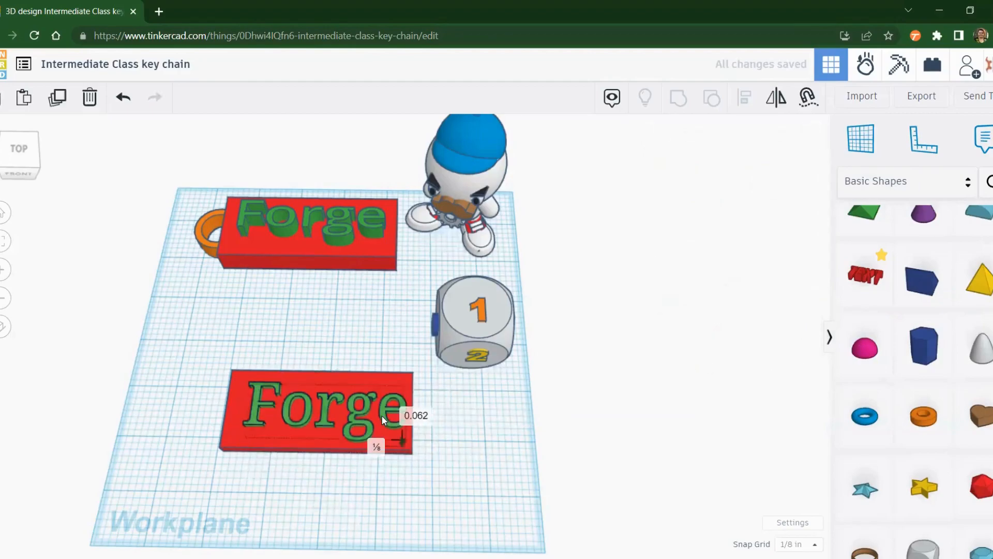
left_click_drag(380, 419, 372, 414)
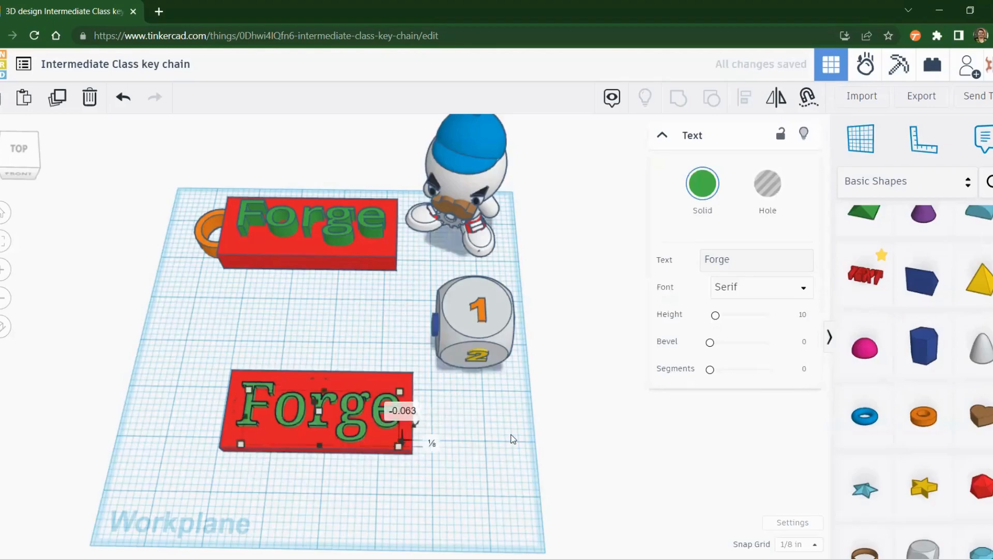
right_click_drag(512, 416, 526, 347)
right_click_drag(526, 395, 497, 435)
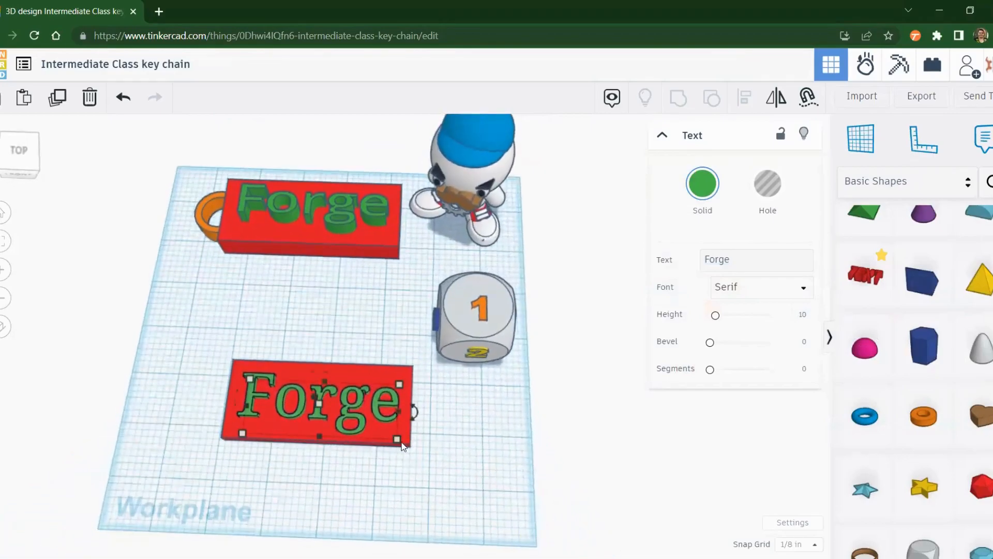
left_click_drag(346, 402, 345, 400)
left_click(483, 438)
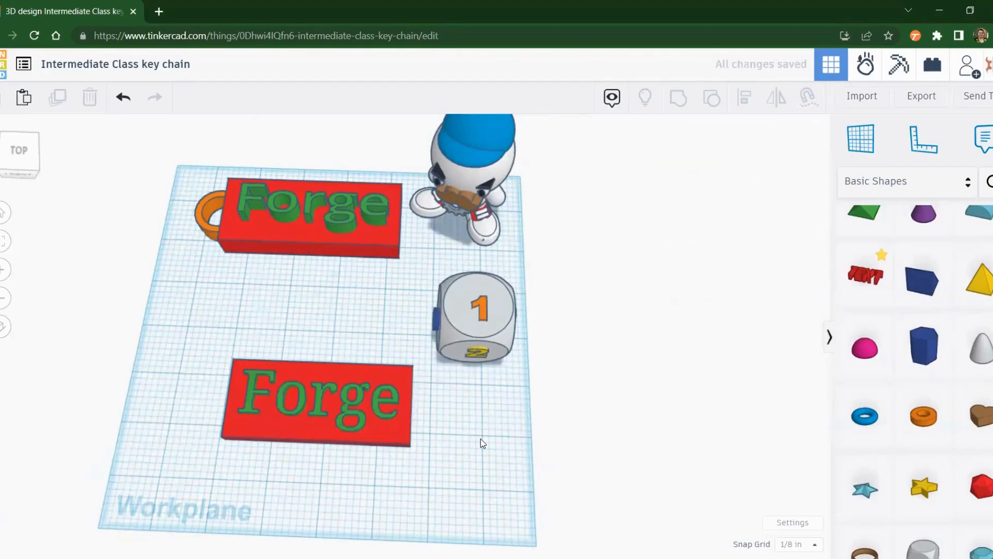
Step: Align the green Forge text with the thin red box so it is centered in both width and depth
left_click_drag(362, 386, 179, 357)
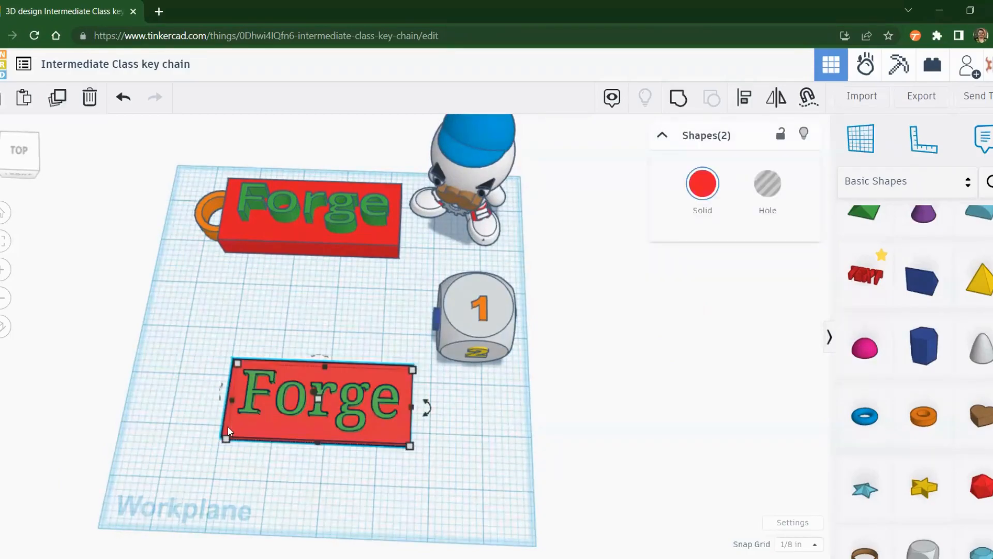
left_click(744, 103)
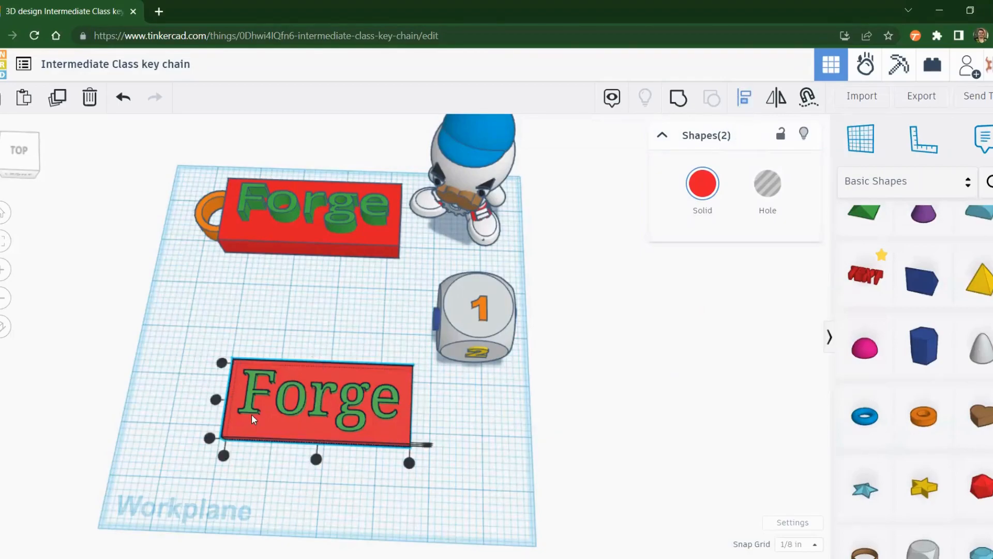
left_click(317, 460)
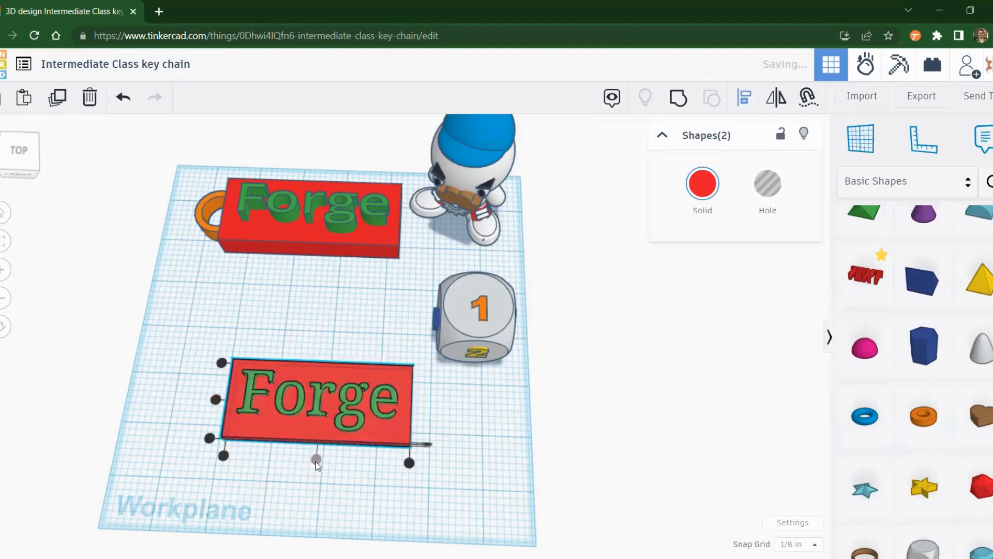
left_click(216, 400)
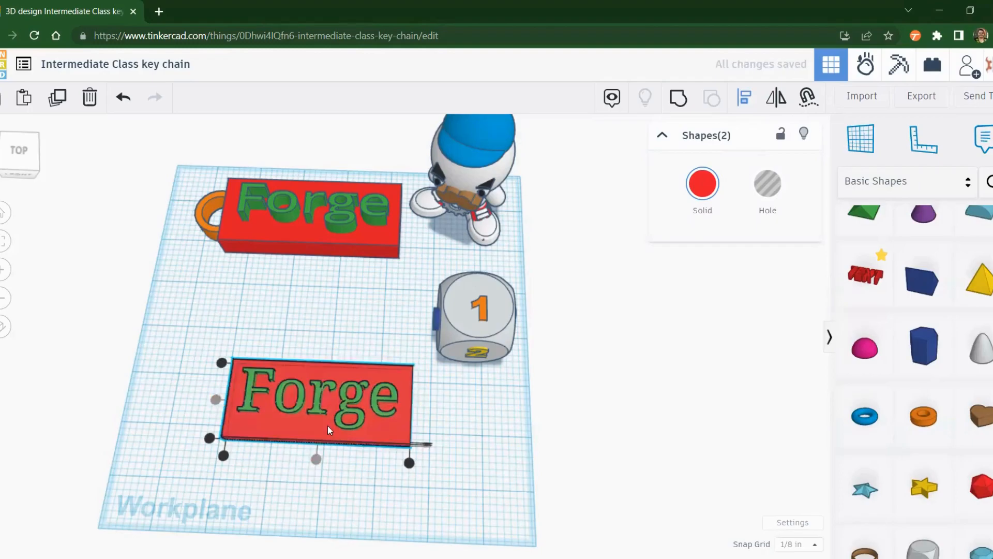
left_click(512, 430)
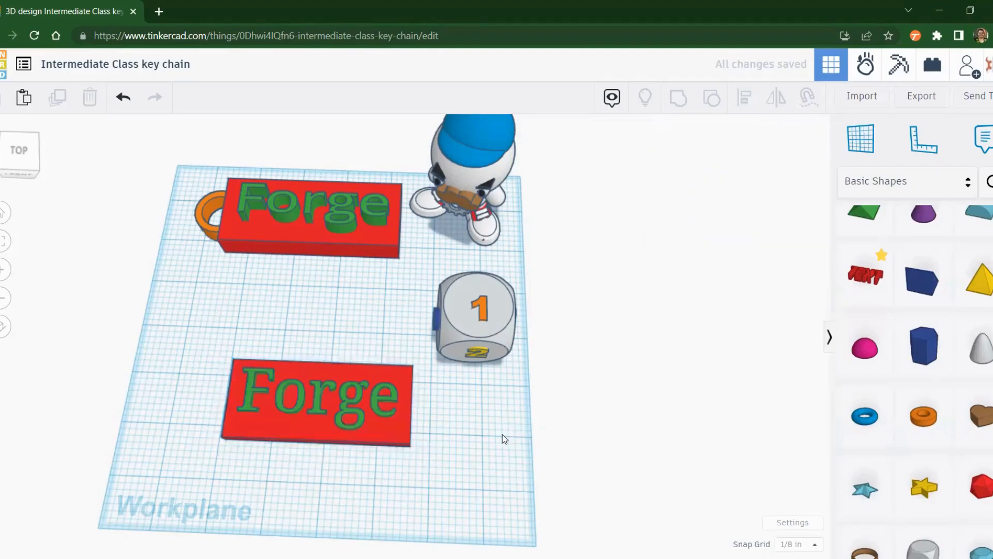
Step: Duplicate the thin box with its Forge text beside the original and shift both about 1¾ in left to fit on the workplane
right_click_drag(410, 491, 347, 442)
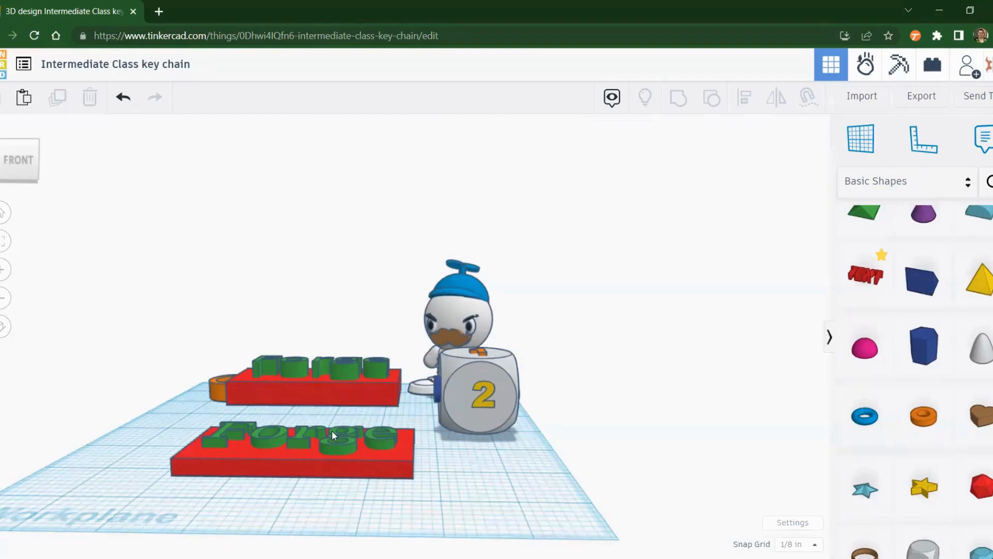
right_click_drag(459, 532, 414, 473)
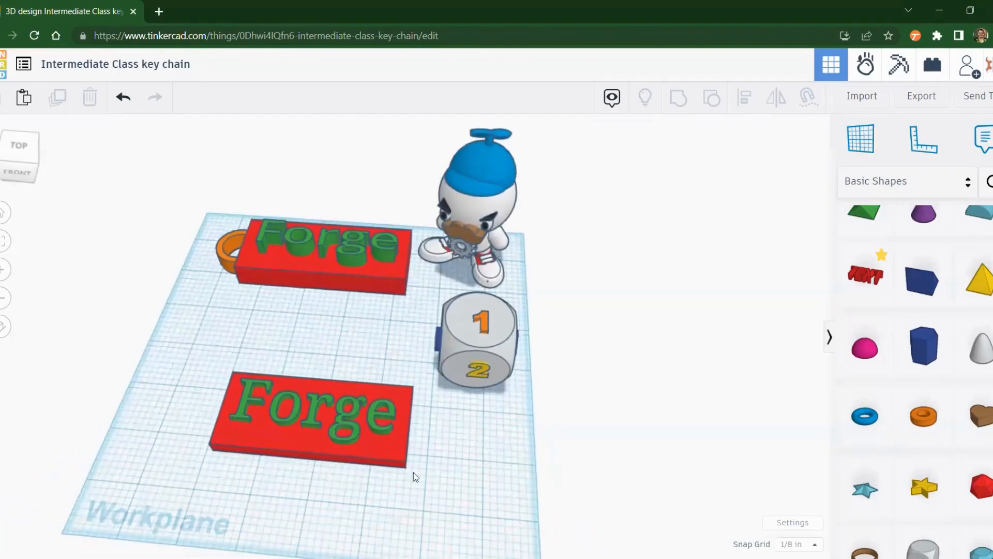
left_click(247, 386)
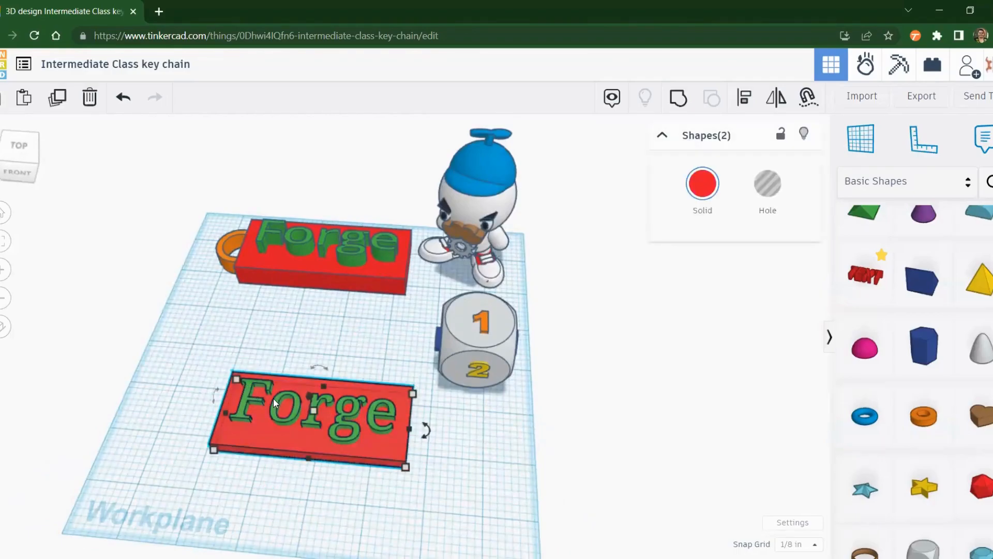
left_click_drag(273, 404, 369, 432, "alt")
left_click_drag(457, 436, 598, 474, "alt")
left_click_drag(588, 528, 218, 422)
left_click_drag(470, 459, 359, 443)
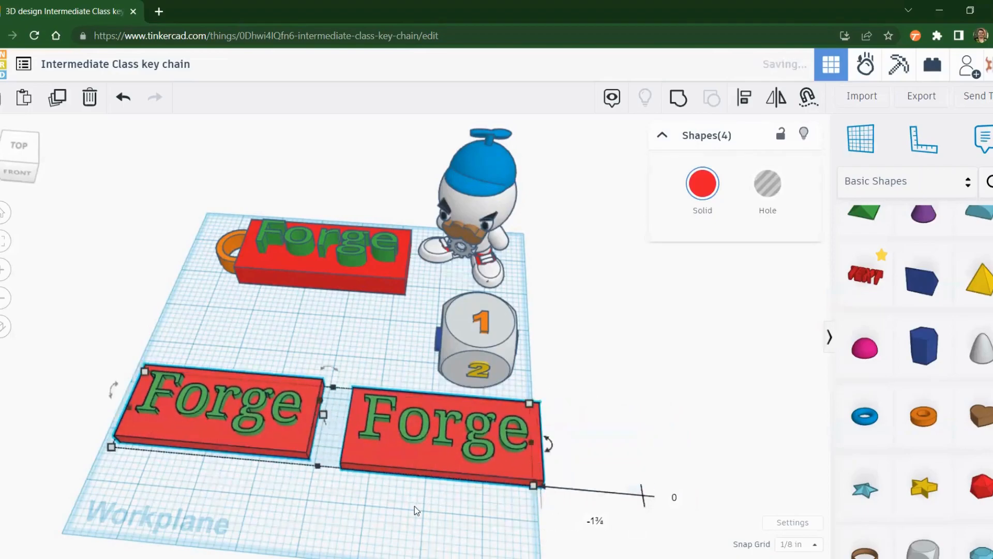
left_click(307, 499)
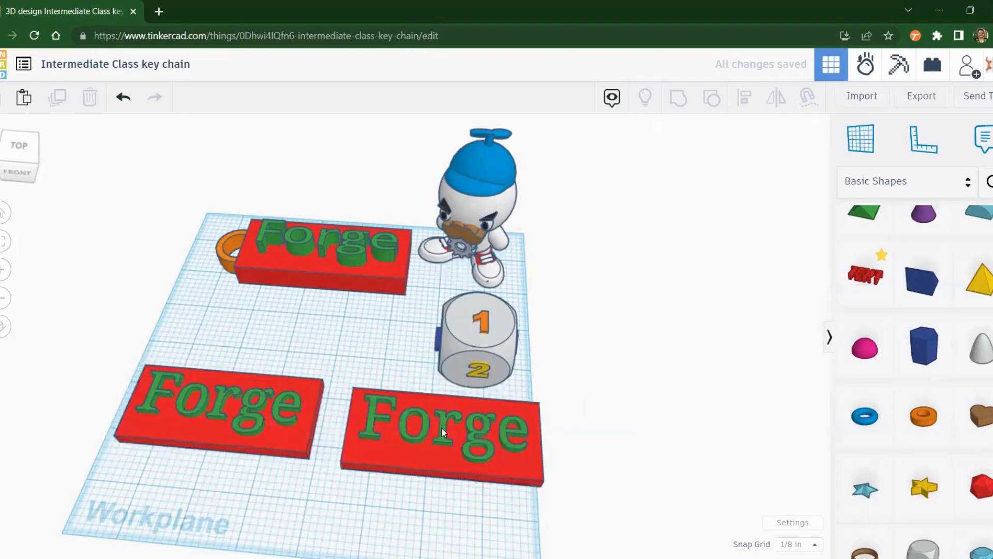
Step: Turn the Forge text on the right-hand copy into a hole
left_click(442, 427)
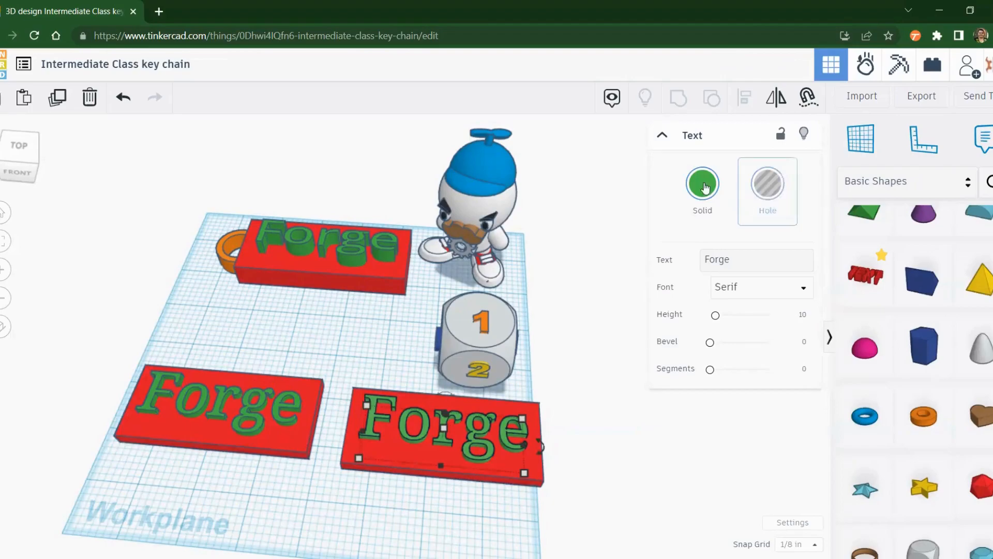
left_click(776, 187)
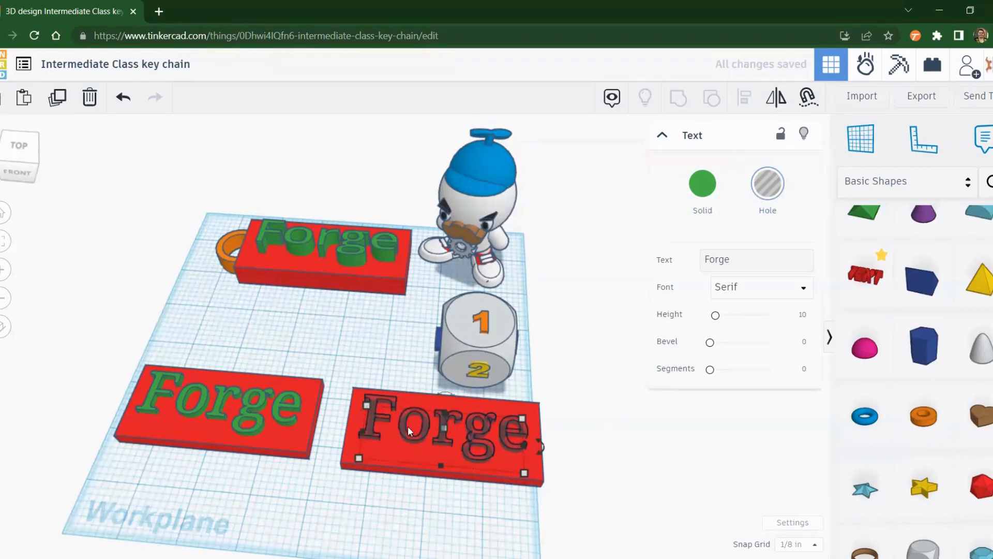
right_click_drag(583, 426, 494, 463)
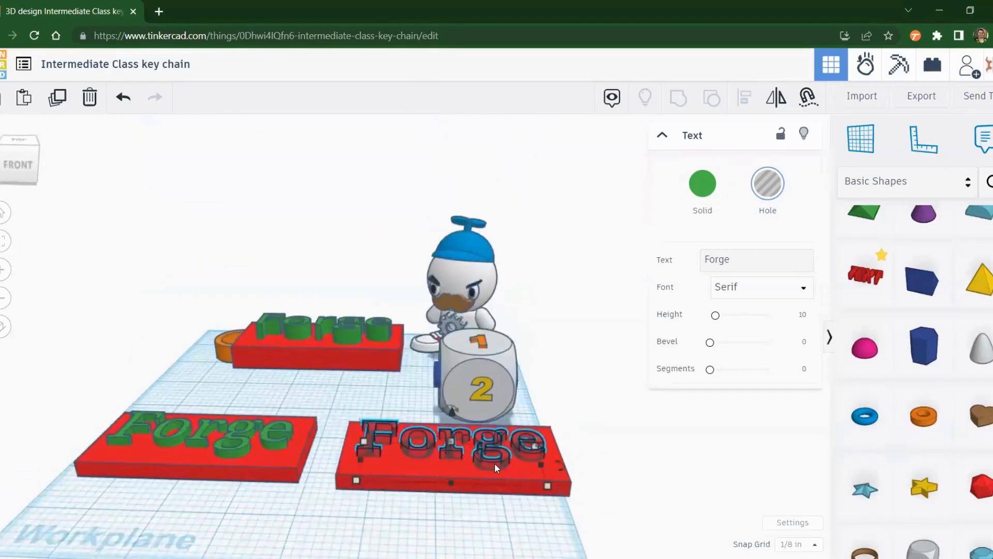
left_click(613, 477)
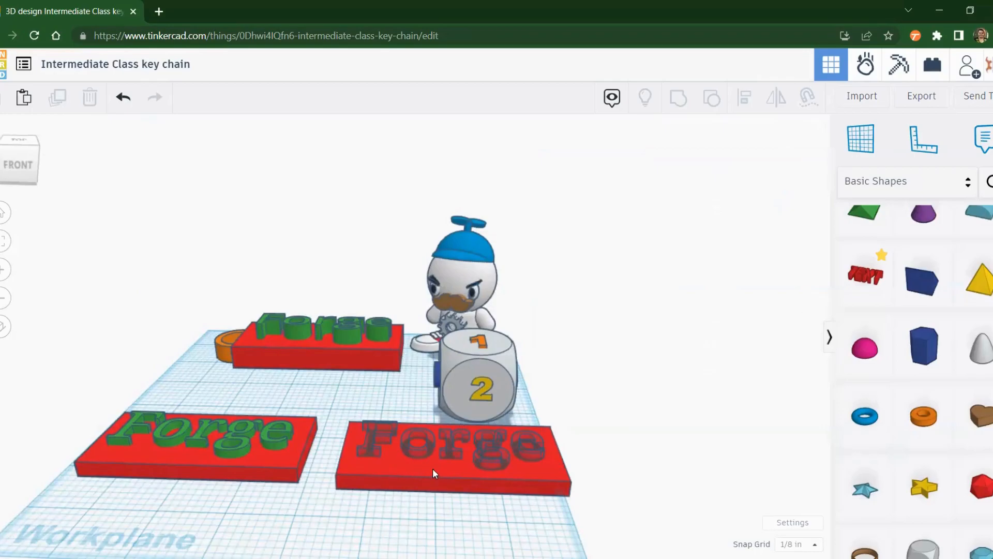
Step: Lower the Forge hole text 1/8 in into the right-hand box
left_click(486, 461)
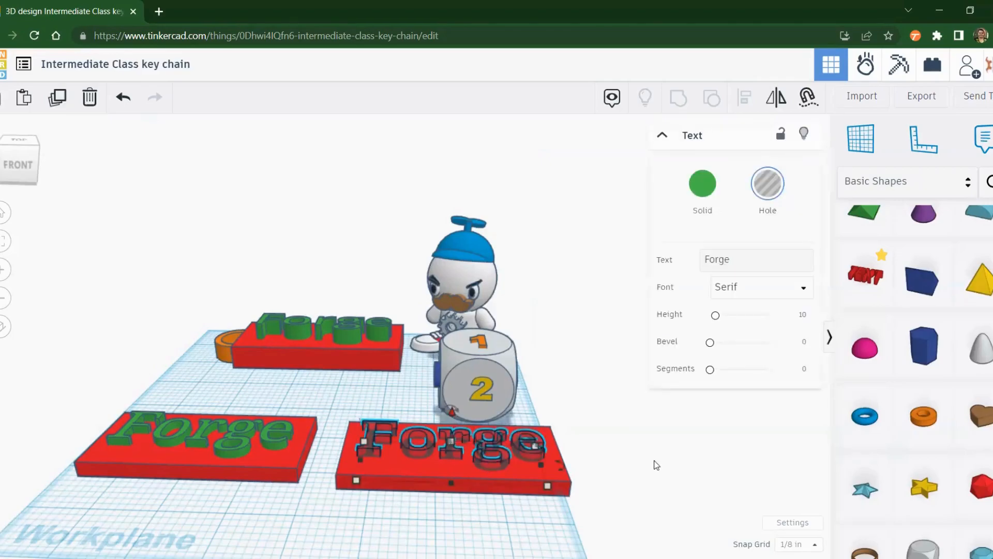
right_click_drag(619, 429, 477, 432)
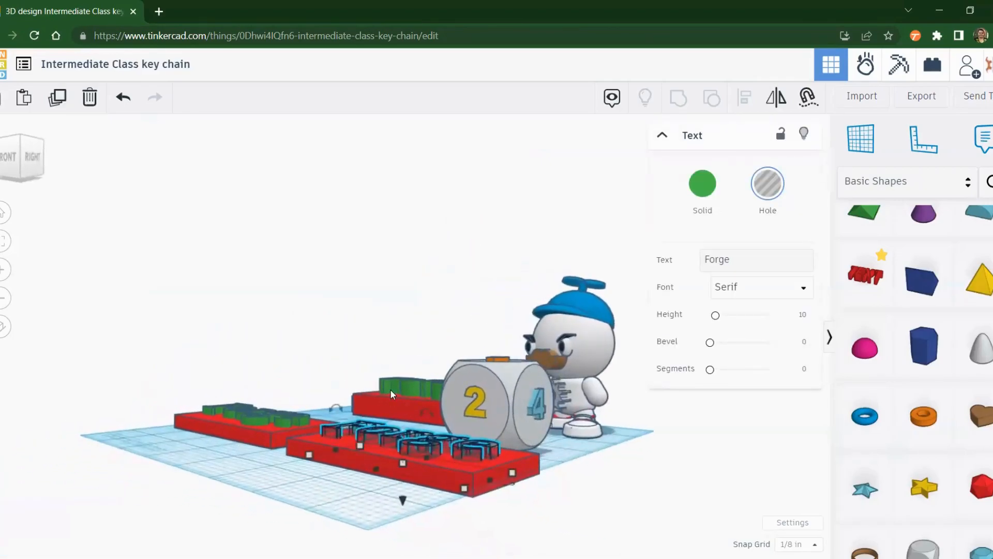
left_click(669, 483)
left_click(424, 451)
right_click_drag(409, 501, 410, 524)
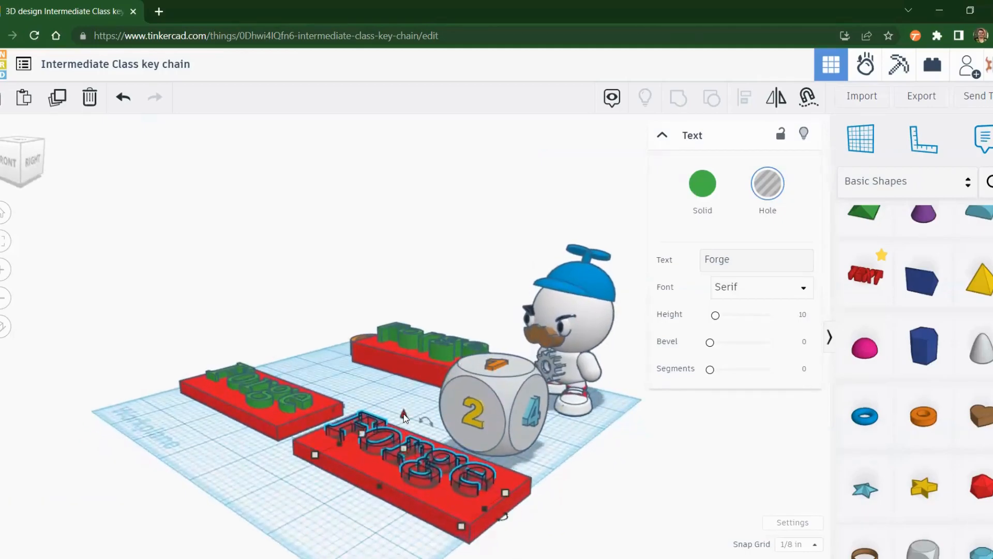
left_click_drag(404, 414, 408, 421)
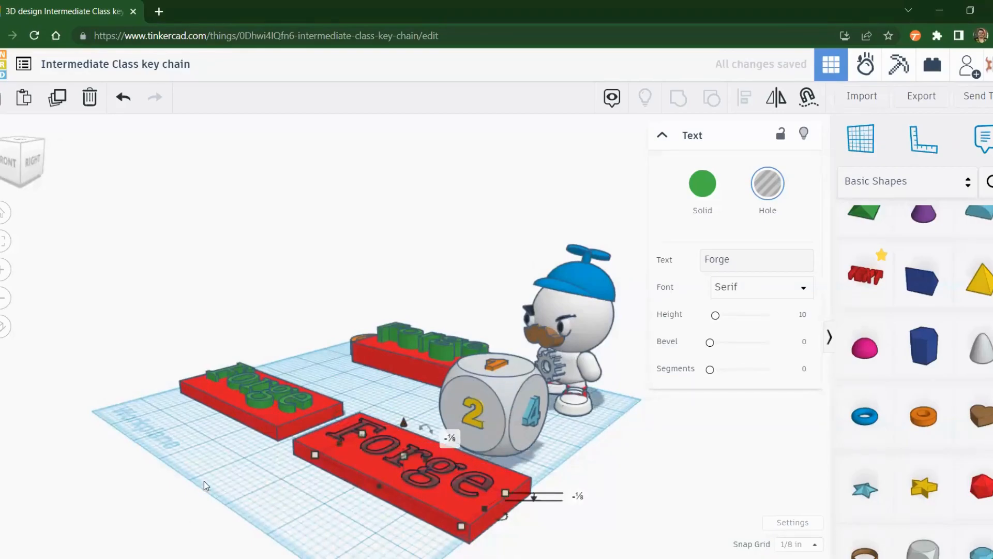
right_click_drag(231, 475, 346, 435)
right_click_drag(479, 482, 623, 535)
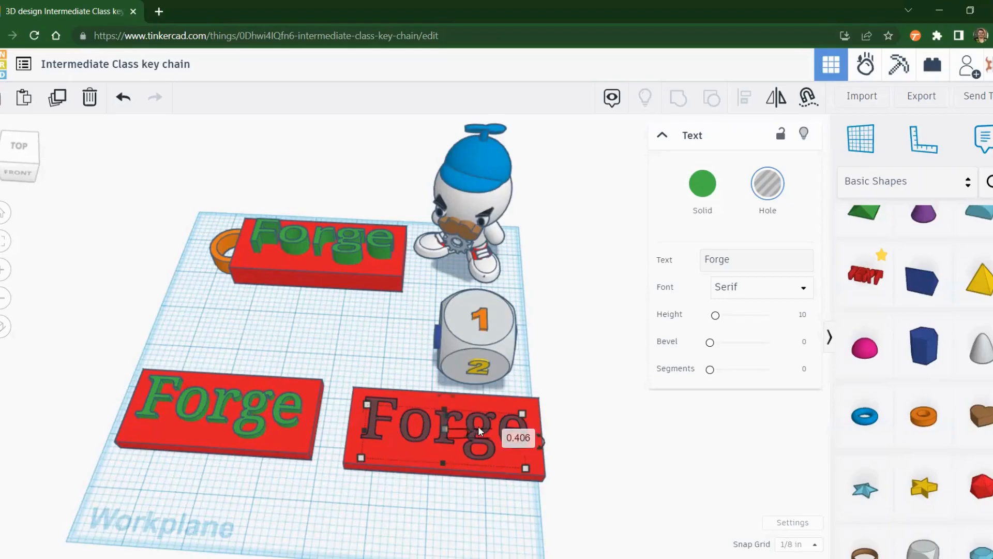
Step: Turn off the snap grid and fine-adjust the height of the Forge hole text by eye within the right-hand box
left_click(420, 505)
right_click_drag(420, 505, 498, 449)
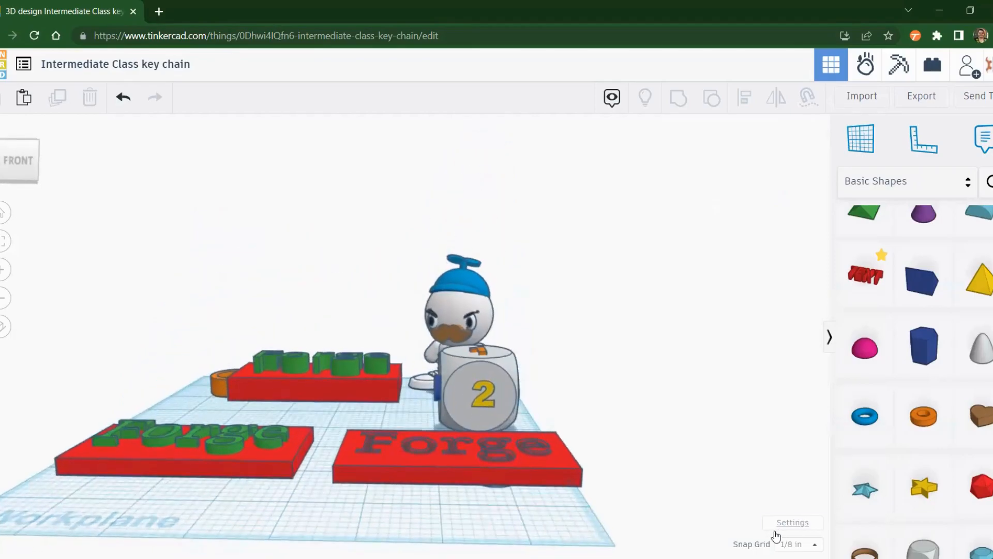
left_click(800, 544)
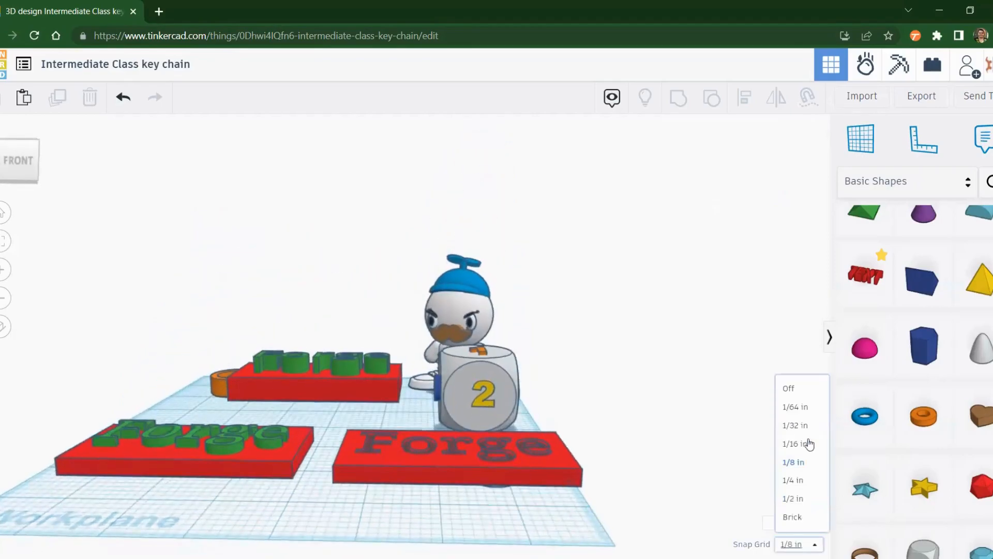
left_click(809, 388)
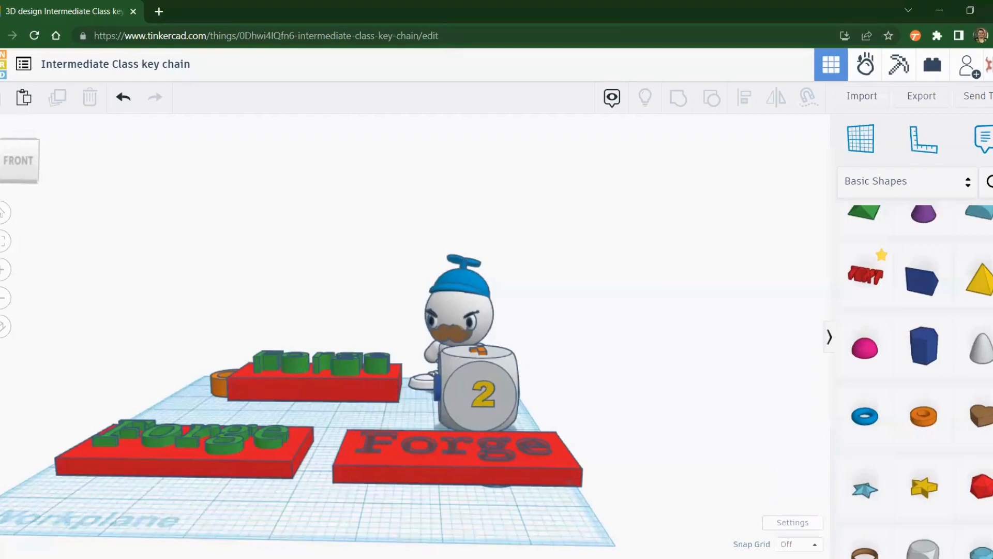
left_click(452, 451)
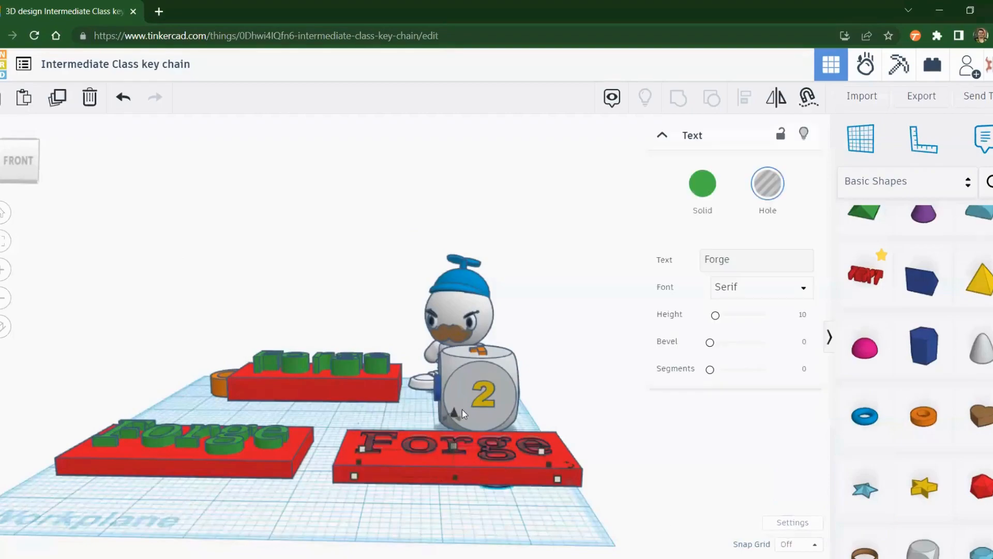
left_click_drag(455, 414, 465, 405)
mouse_move(612, 443)
right_mouse_down()
mouse_move(601, 390)
mouse_move(573, 383)
mouse_move(610, 461)
right_mouse_up()
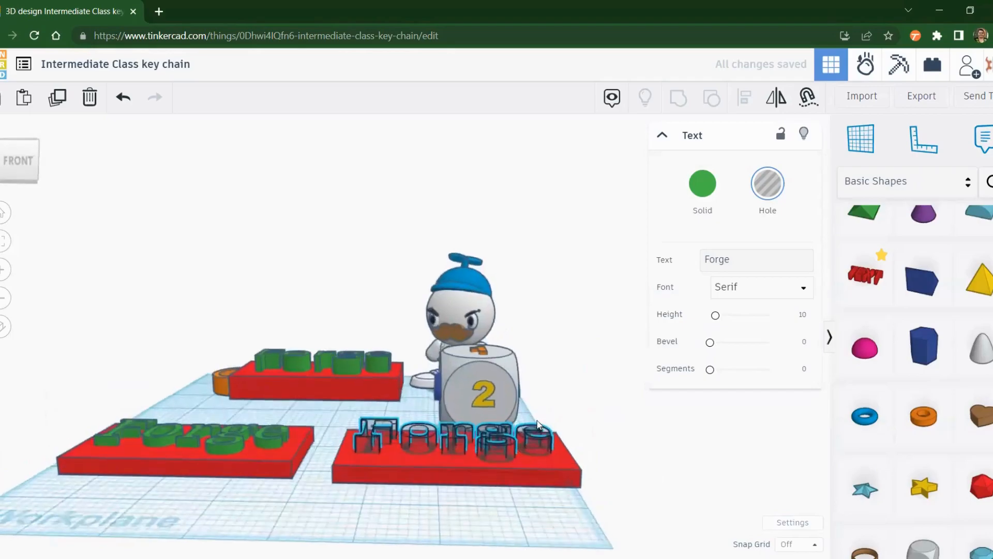
left_click_drag(452, 401, 526, 417)
right_click_drag(568, 407, 573, 492)
Step: Group the right-hand box with the Forge hole text to cut the letters out of it
left_click(573, 491)
left_click_drag(514, 490, 399, 455)
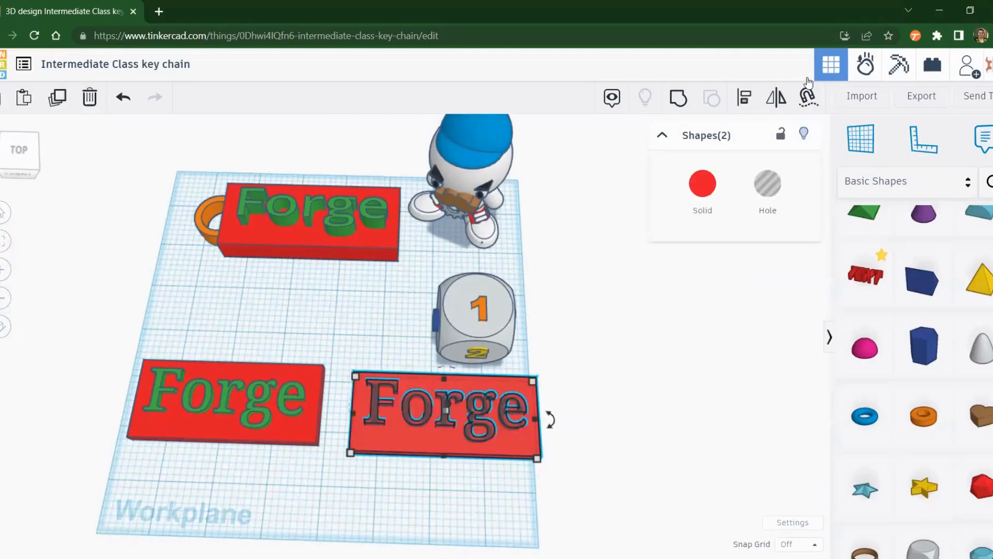
left_click(680, 100)
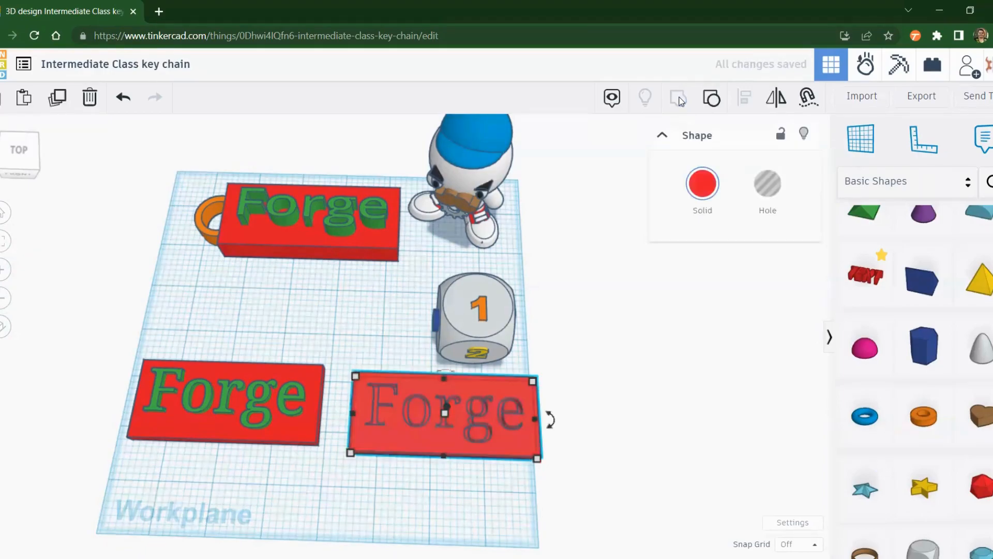
Step: Examine the letters cut into the right-hand box up close and compare them with the raised text on the left-hand one
scroll(457, 435, "up", 5)
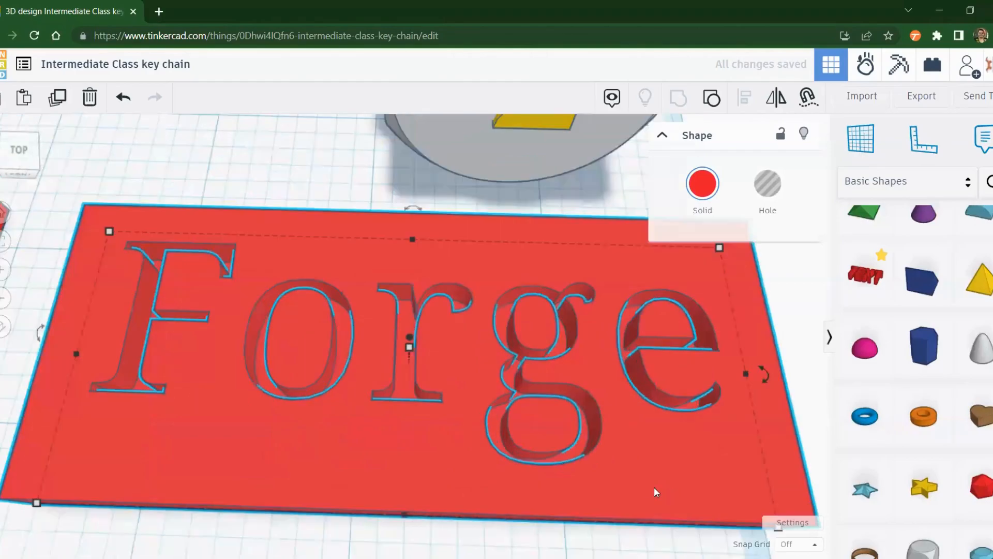
right_click_drag(572, 440, 473, 411)
scroll(634, 478, "down", 3)
scroll(476, 411, "down", 5)
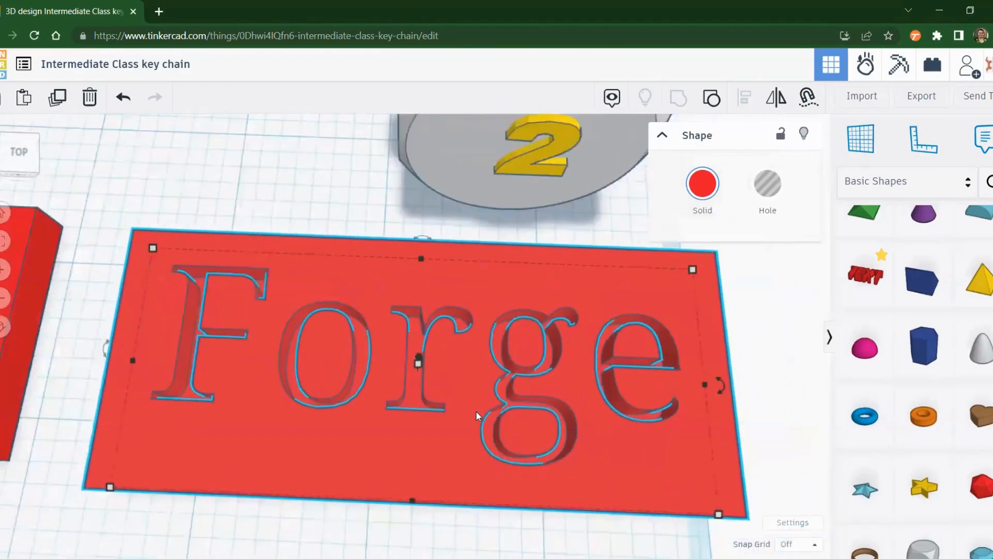
scroll(481, 409, "down", 1)
scroll(95, 445, "down", 6)
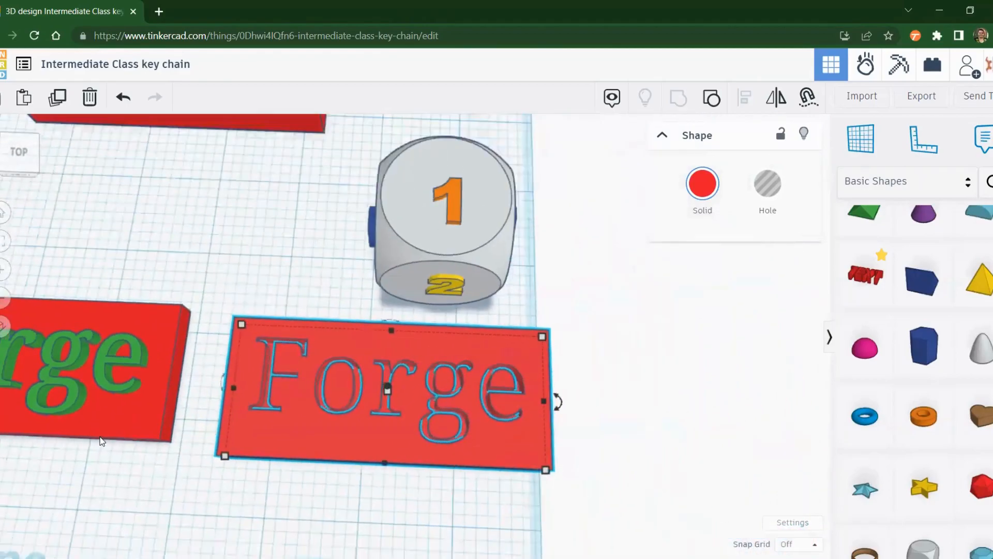
scroll(6, 423, "up", 6)
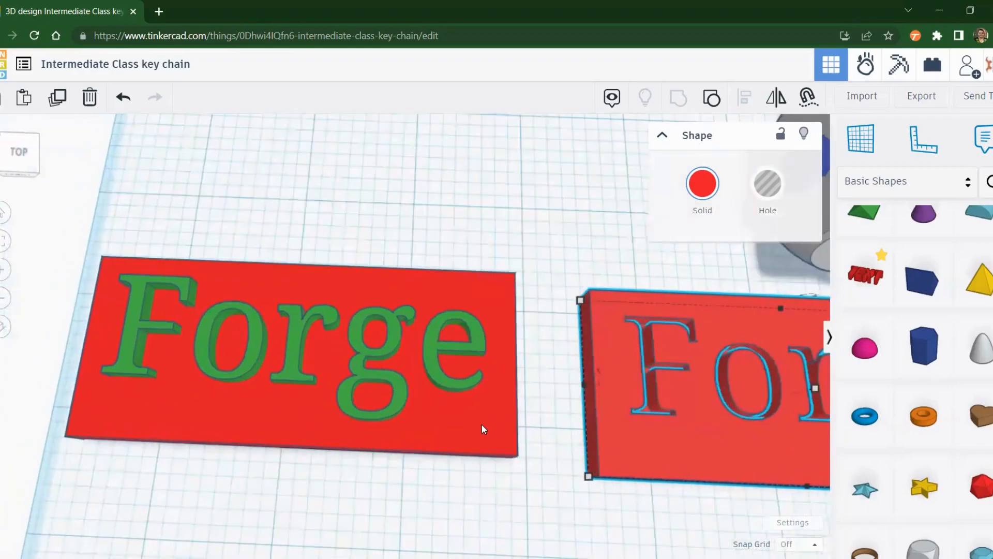
right_click_drag(454, 460, 805, 360)
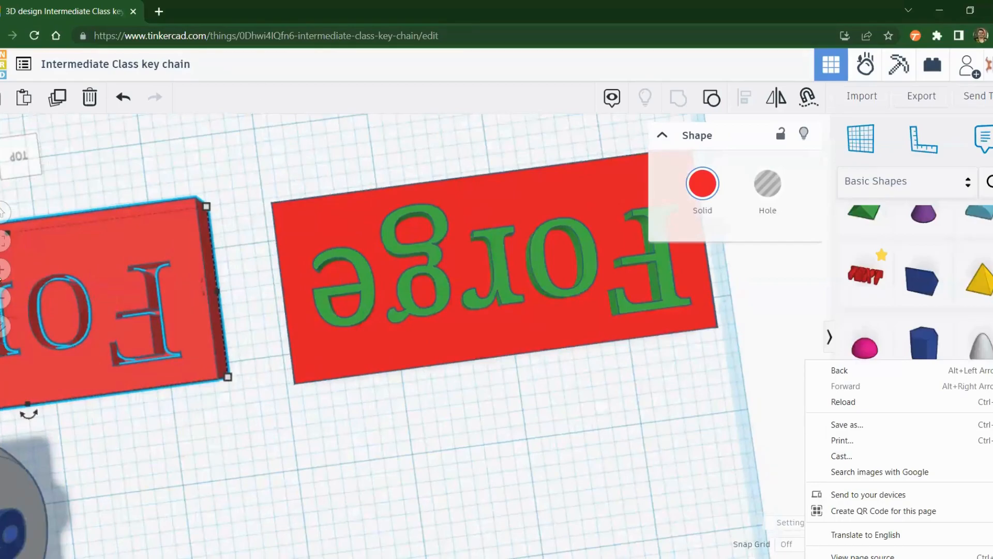
Step: Group the raised green Forge text with the left-hand box into one solid shape
left_click(3, 216)
left_click(3, 213)
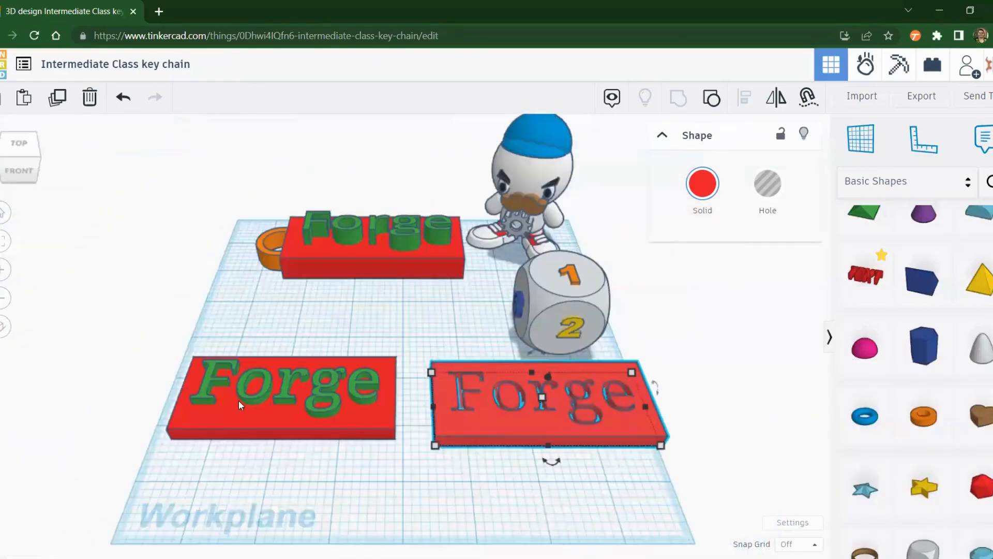
scroll(221, 397, "up", 1)
right_click_drag(245, 446, 465, 456)
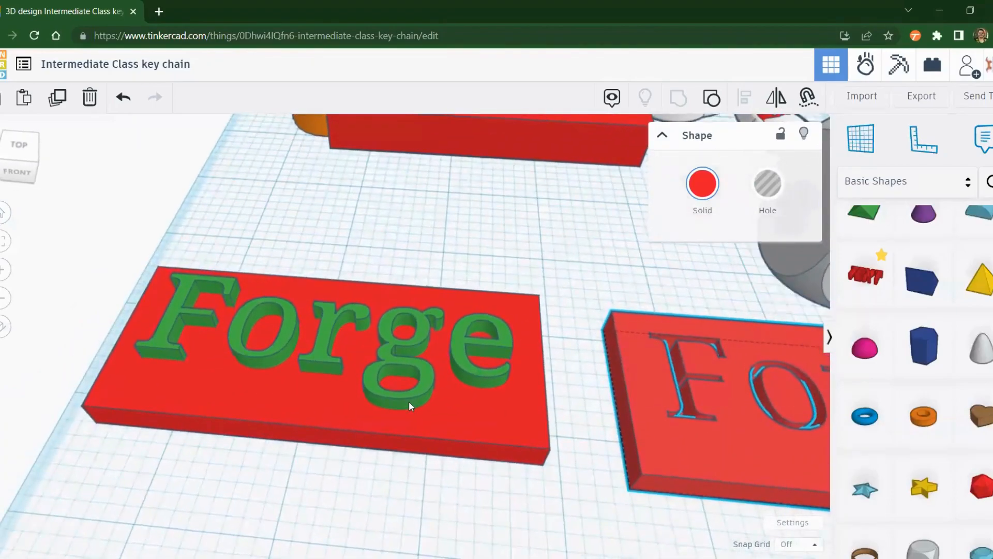
left_click(409, 402)
left_click_drag(203, 209, 358, 455)
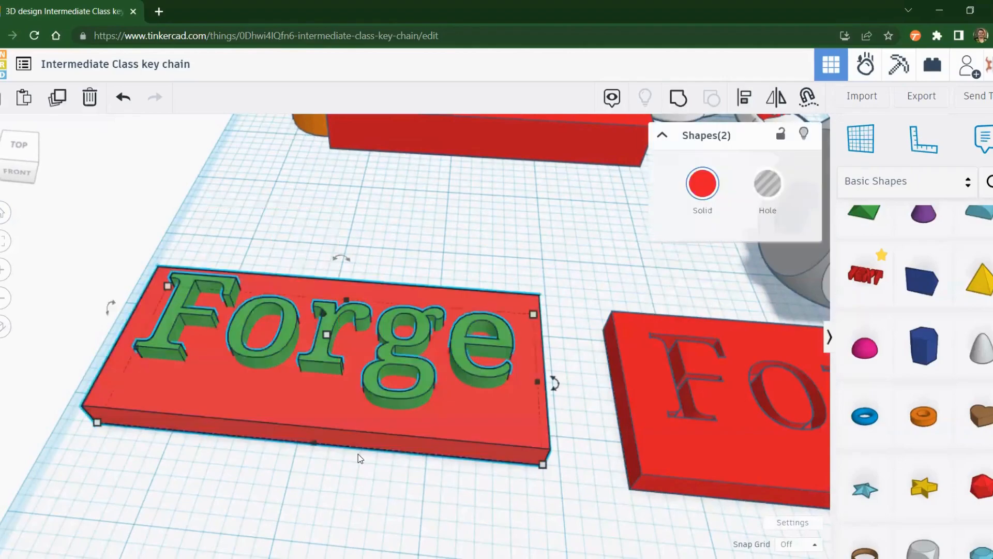
left_click(681, 99)
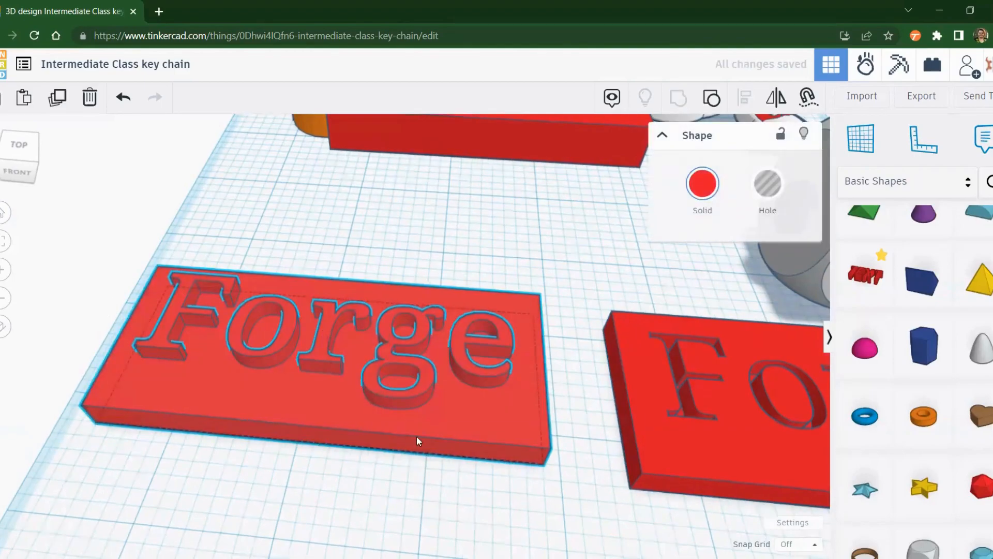
Step: Test-move the raised and the engraved Forge plates on the workplane to check that each moves as one piece
left_click_drag(425, 382, 444, 435)
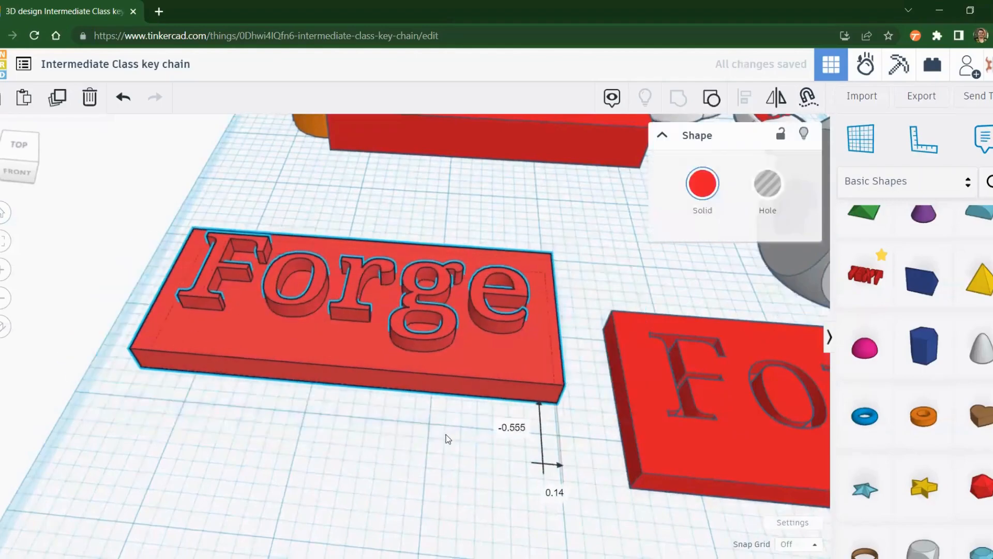
left_click(424, 424)
key("ctrl+z")
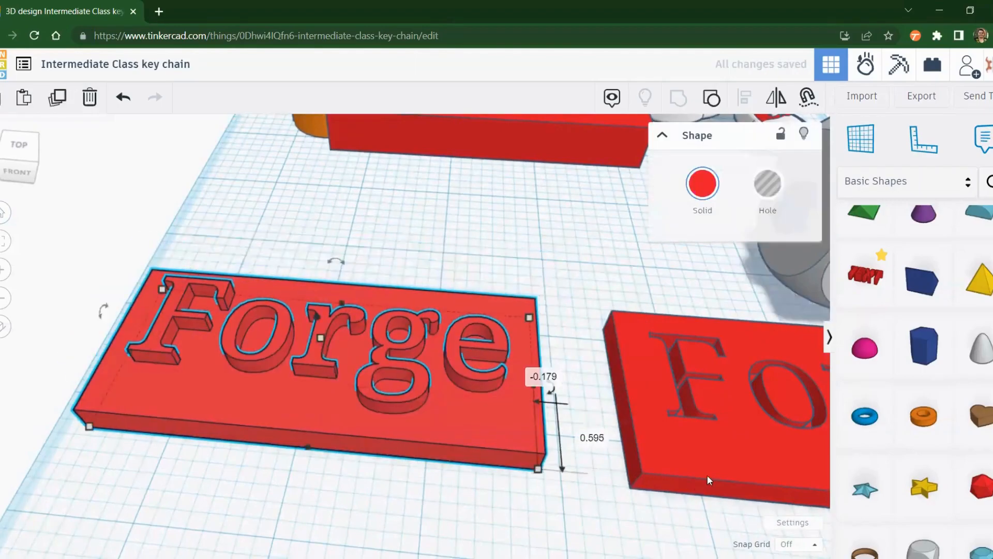
left_click_drag(789, 431, 683, 469)
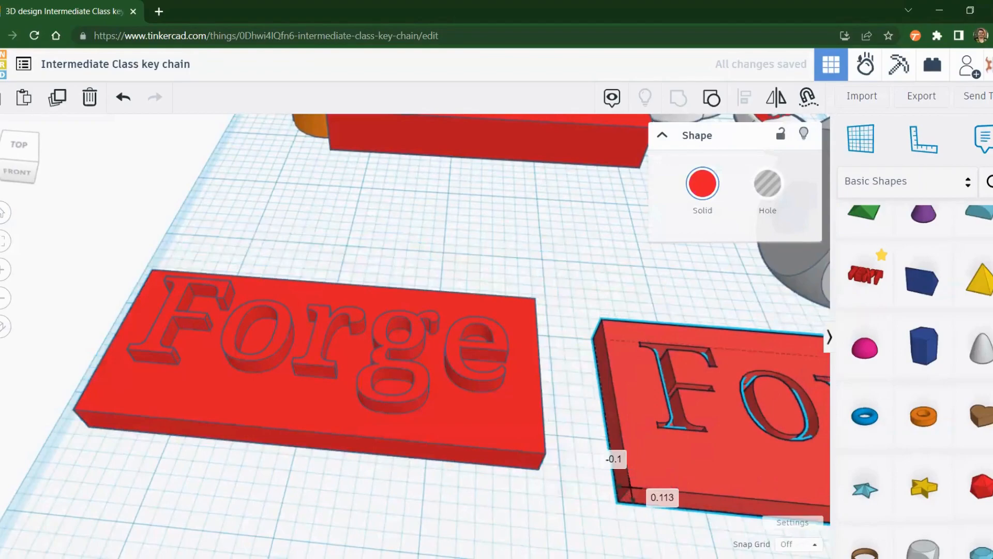
left_click(356, 515)
right_click_drag(458, 231, 420, 418)
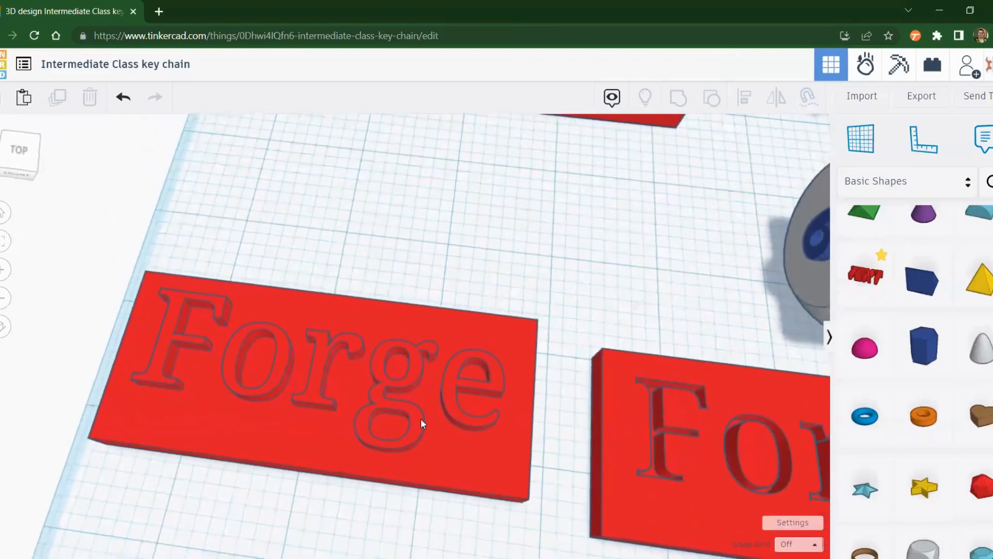
left_click_drag(421, 418, 459, 492)
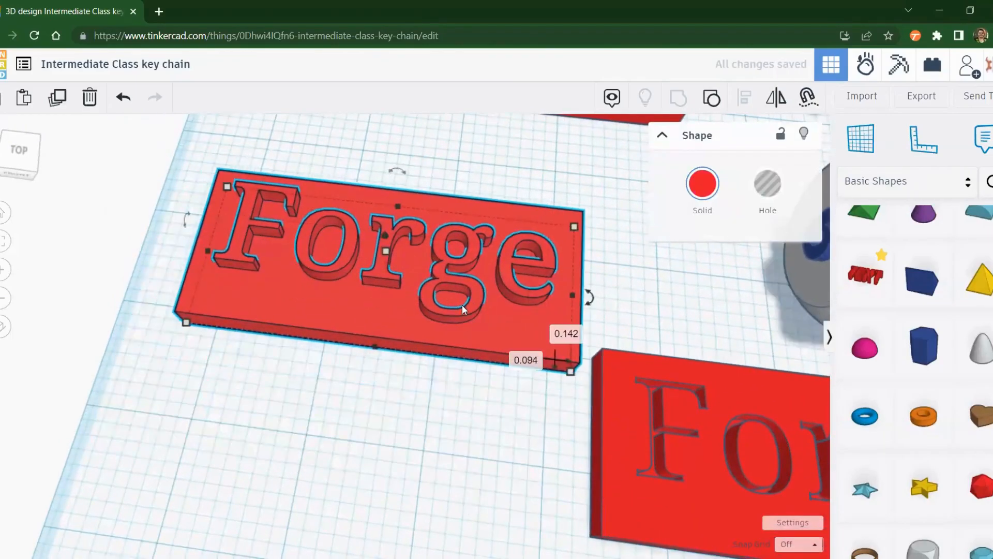
left_click_drag(462, 305, 463, 480)
right_click_drag(500, 477, 707, 426)
left_click_drag(672, 424, 557, 469)
scroll(638, 446, "down", 3)
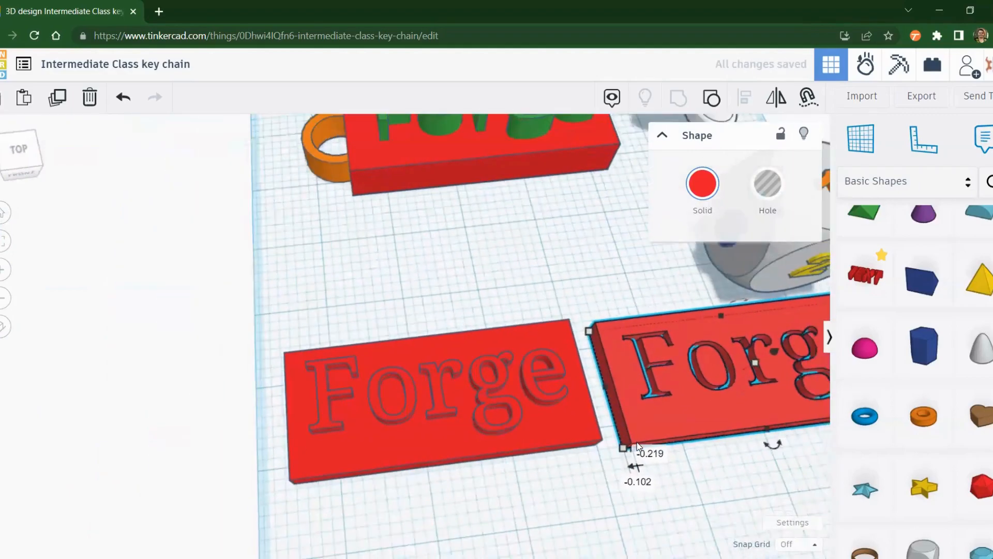
left_click(5, 214)
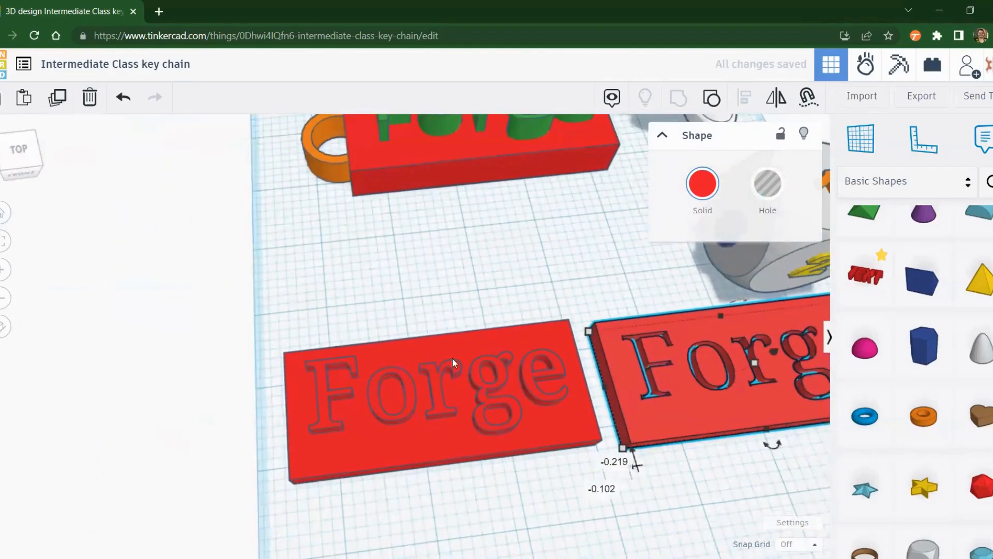
right_click_drag(692, 411, 674, 416)
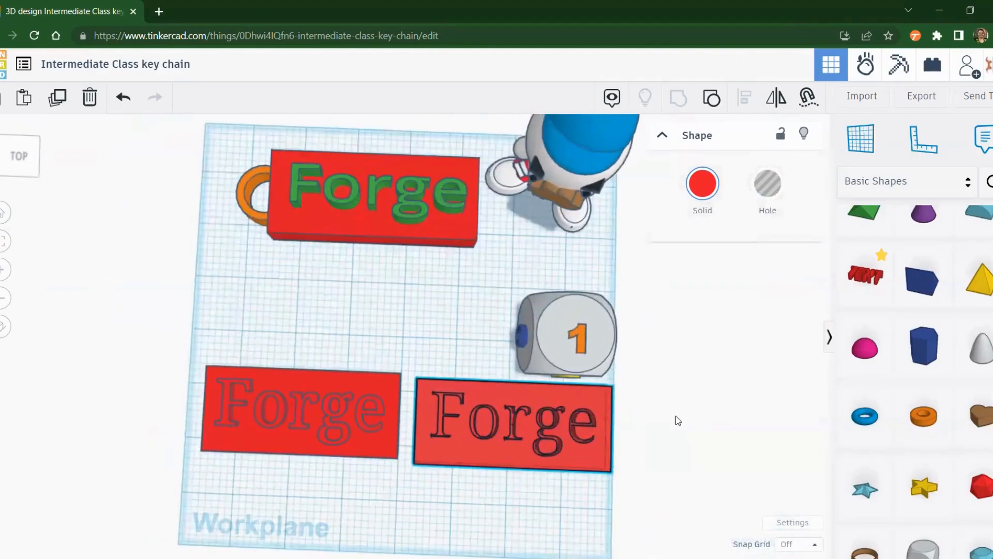
Step: Place the raised-text plate beneath the existing key chain and the engraved plate directly below it, roughly lined up
left_click_drag(357, 398, 406, 293)
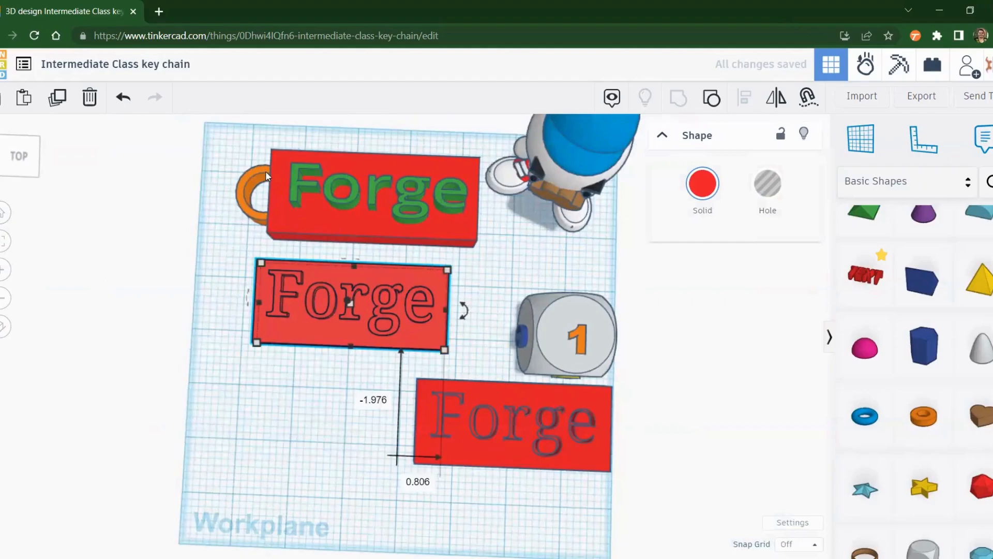
left_click_drag(345, 293, 339, 320)
left_click_drag(549, 436, 380, 449)
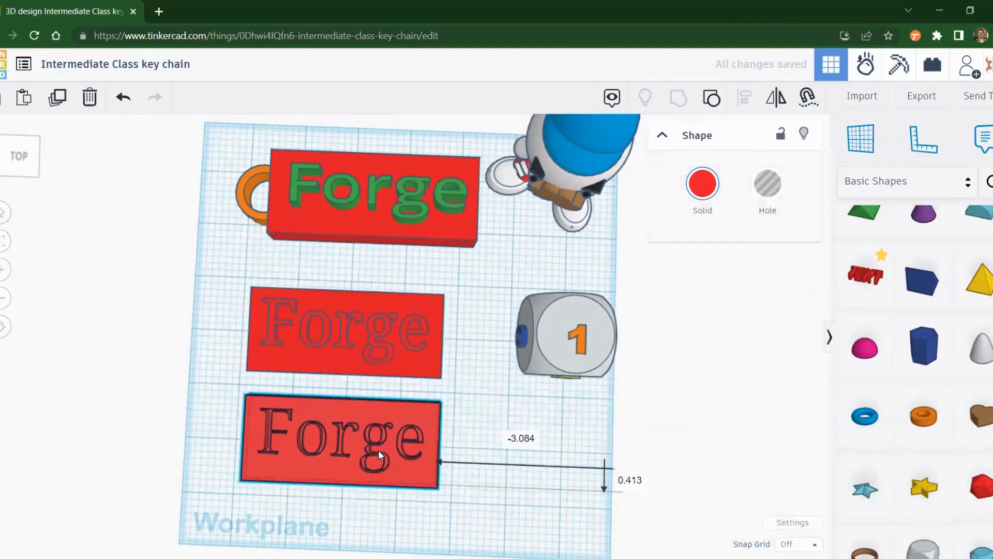
left_click(580, 460)
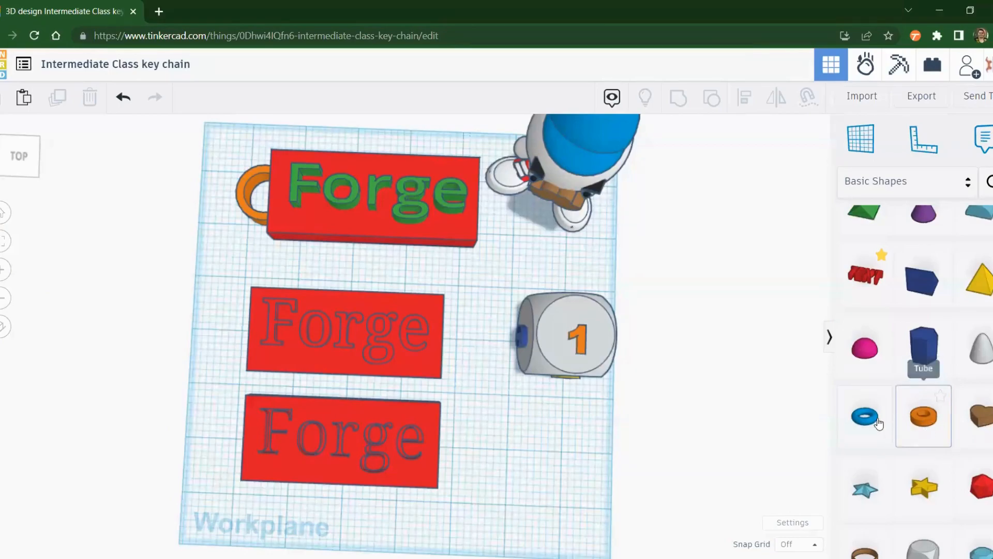
Step: Add a Tube from the Basic Shapes and position it over the left end of the engraved Forge plate
scroll(868, 425, "down", 2)
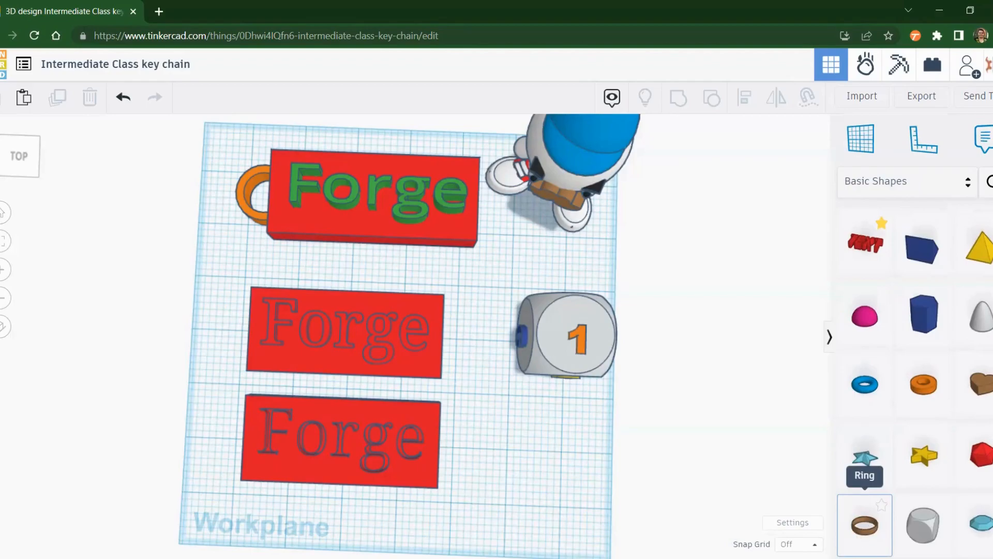
scroll(924, 336, "up", 5)
scroll(928, 309, "down", 5)
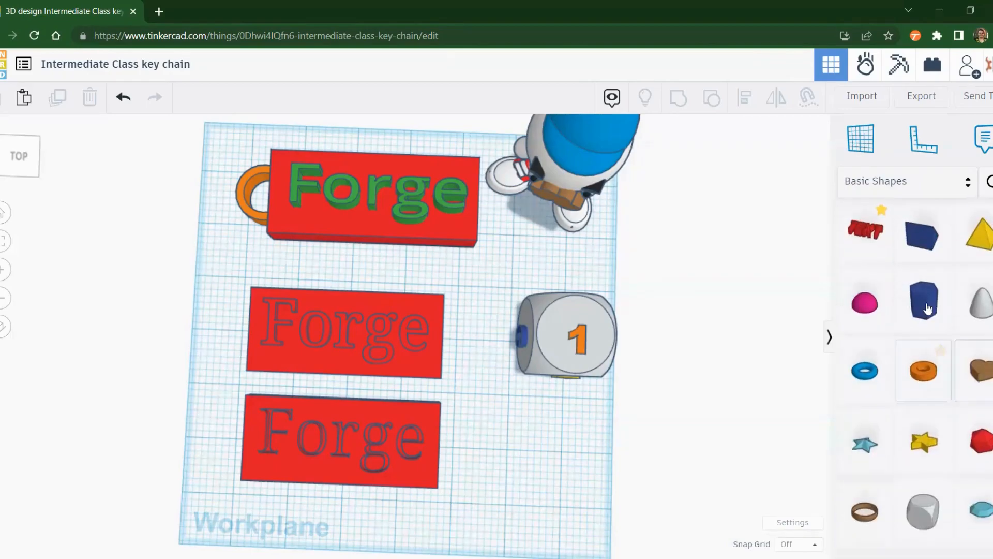
scroll(925, 357, "up", 1)
left_click(924, 386)
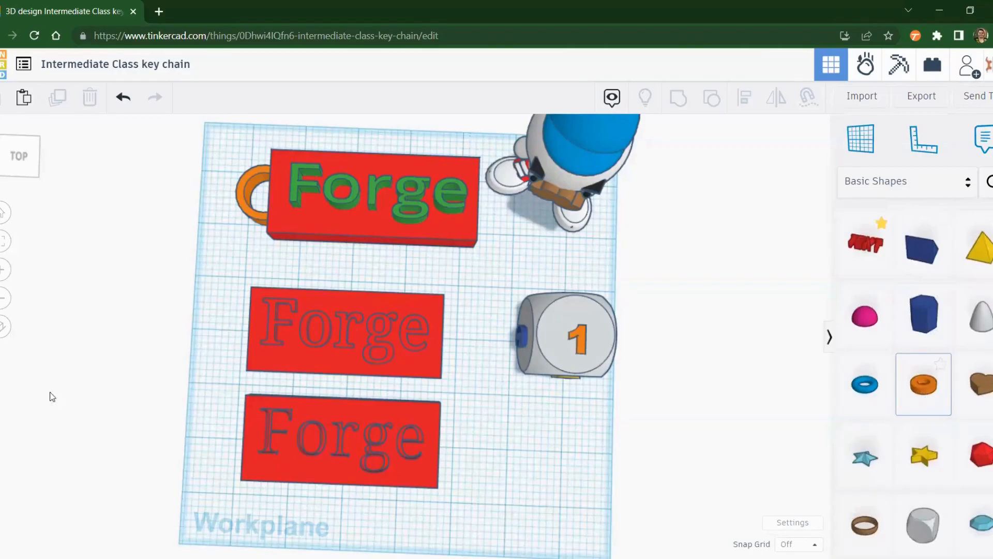
left_click(271, 446)
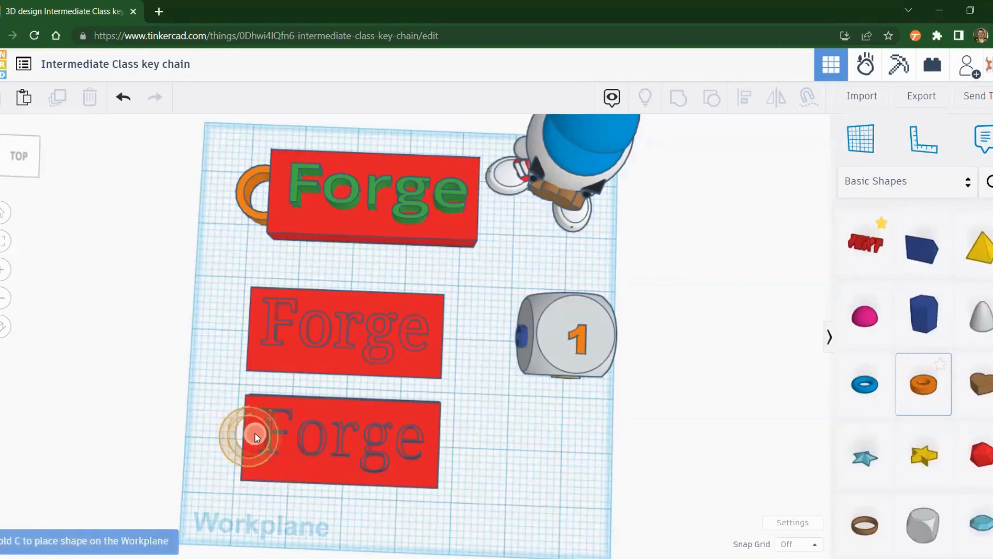
left_click(254, 433)
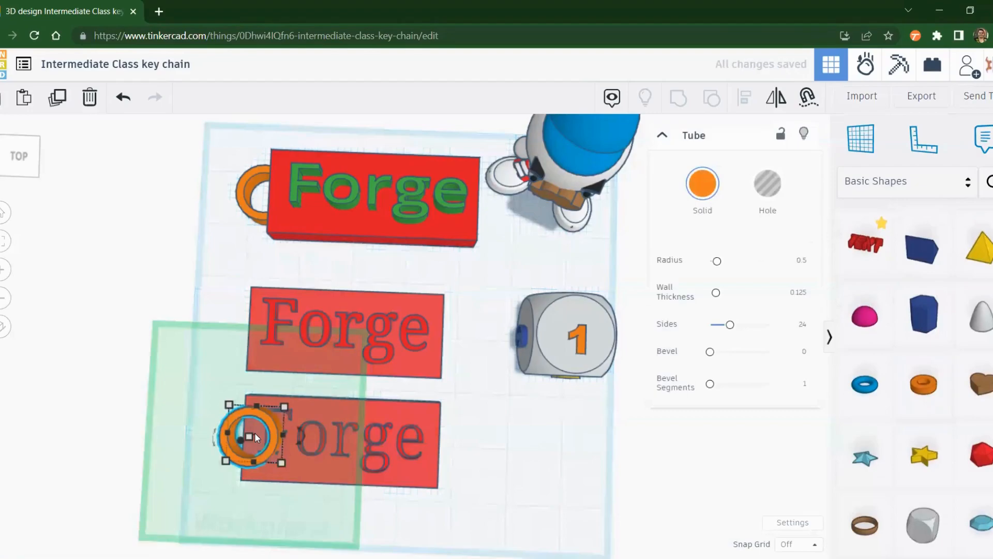
left_click(563, 497)
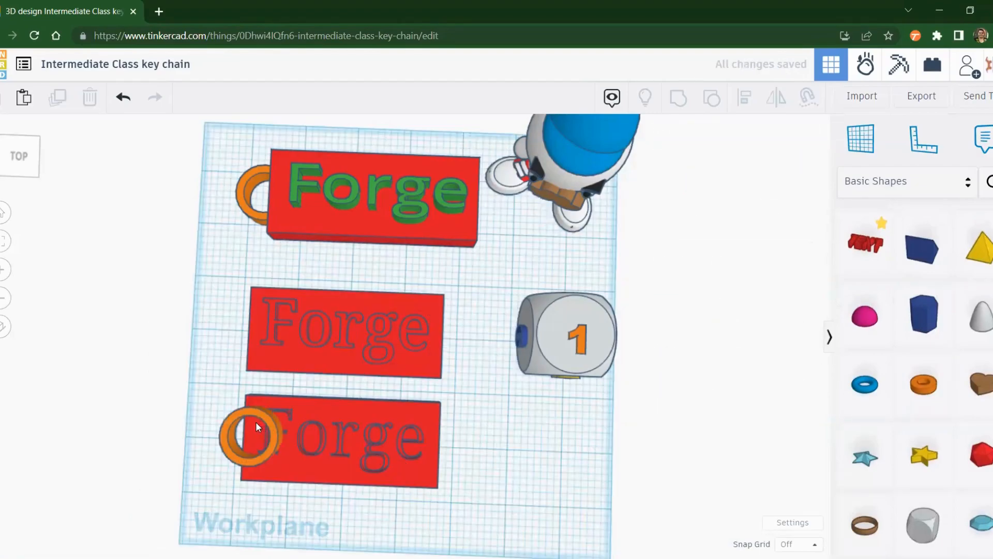
left_click_drag(268, 423, 279, 392)
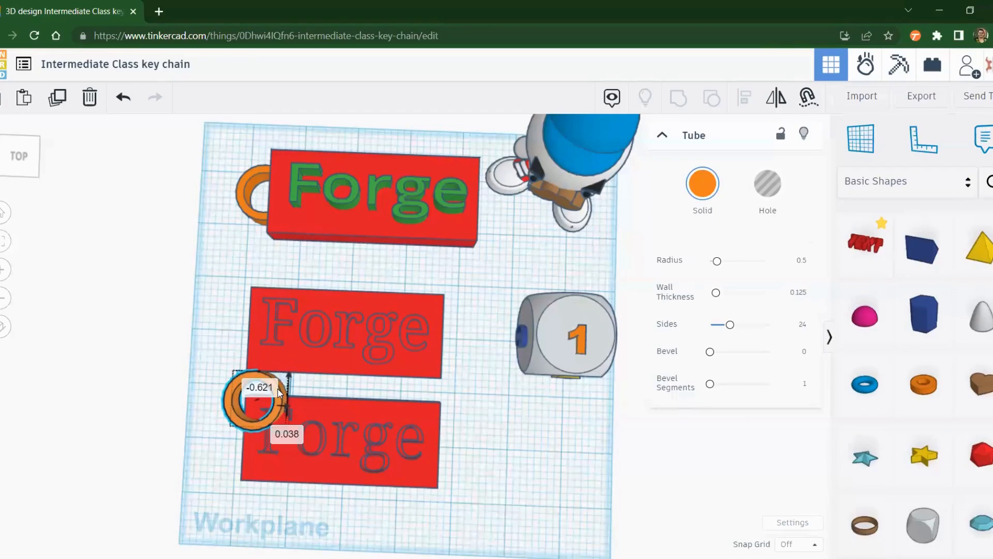
left_click_drag(276, 393, 280, 394)
Step: Lower the tube onto the workplane by setting its height above it to exactly 0
right_click_drag(216, 436, 361, 289)
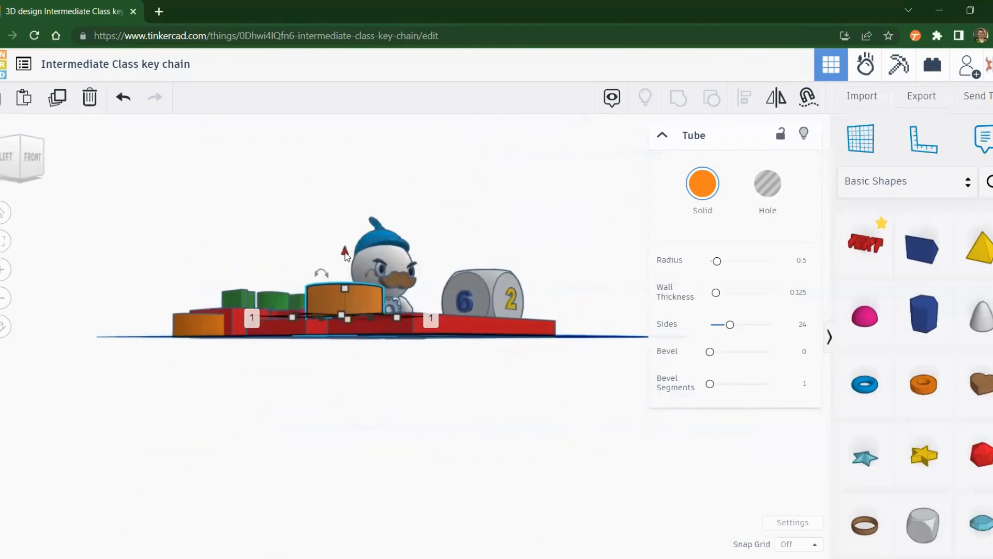
left_click_drag(344, 253, 344, 277)
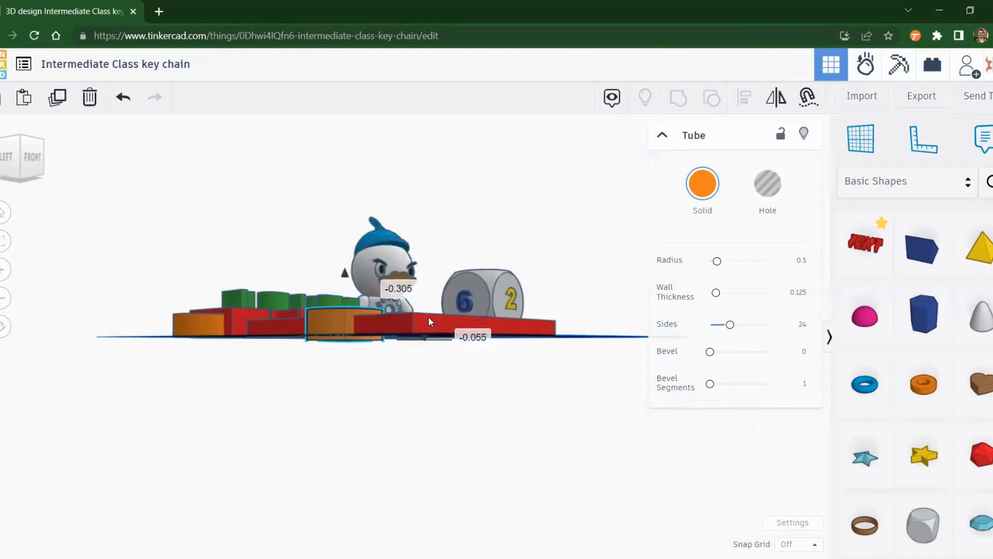
left_click(472, 337)
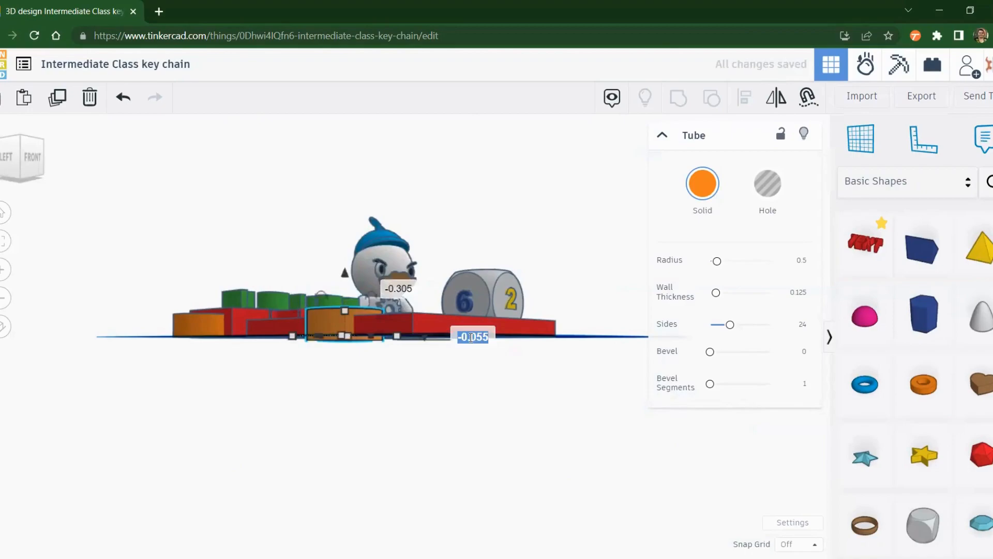
type("0")
key("Return")
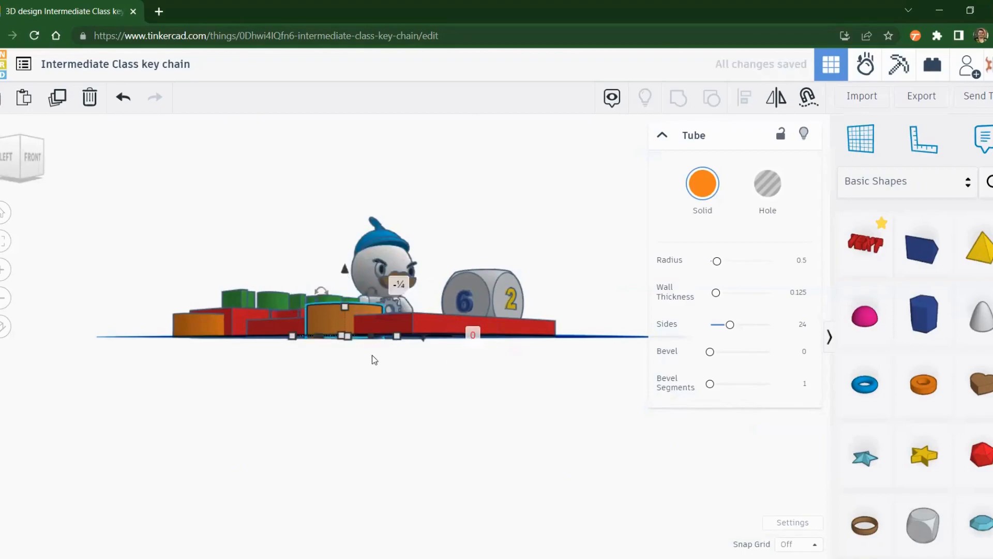
right_click_drag(377, 373, 278, 424)
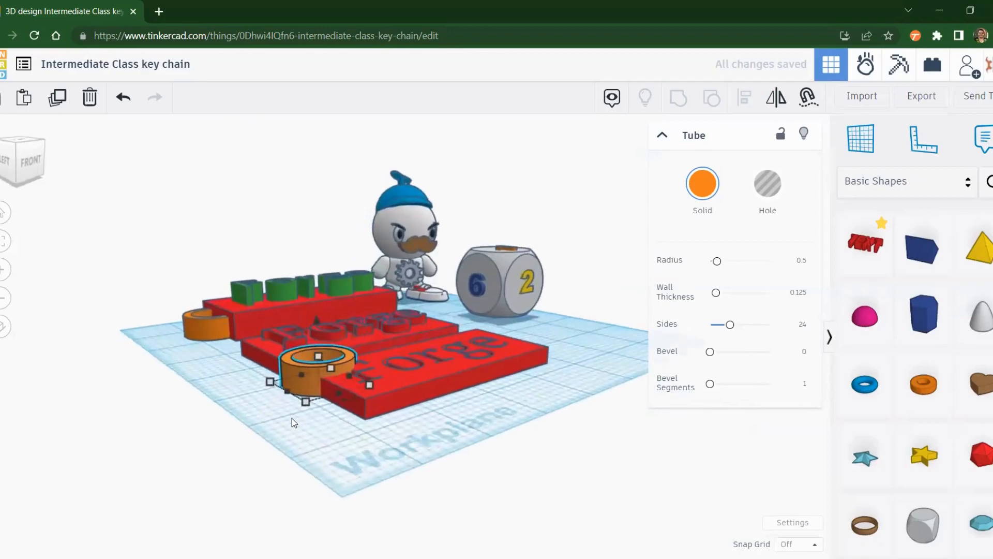
Step: Reduce the tube's height by eye until its top is about level with the engraved plate
left_click_drag(318, 322, 314, 338)
key("ctrl+z")
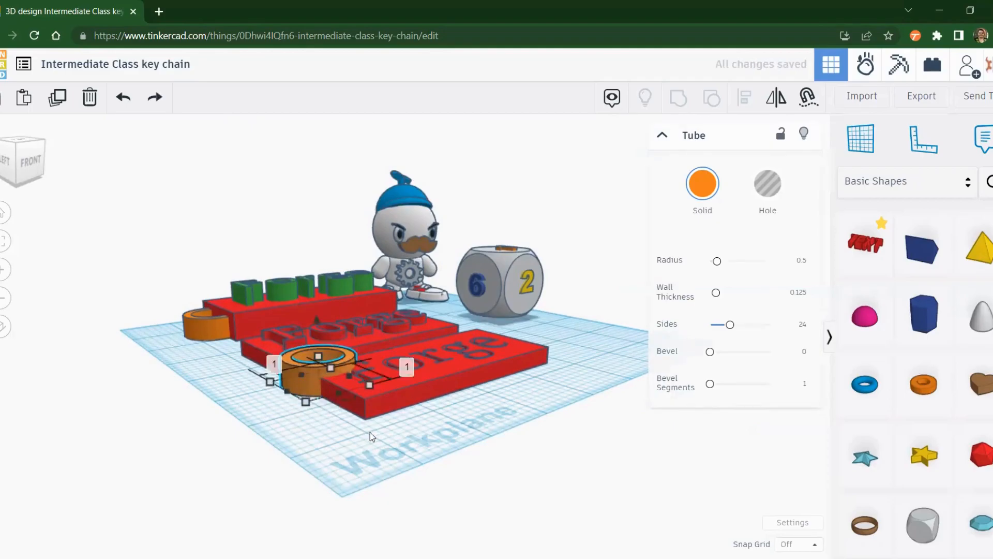
key("Escape")
left_click(309, 372)
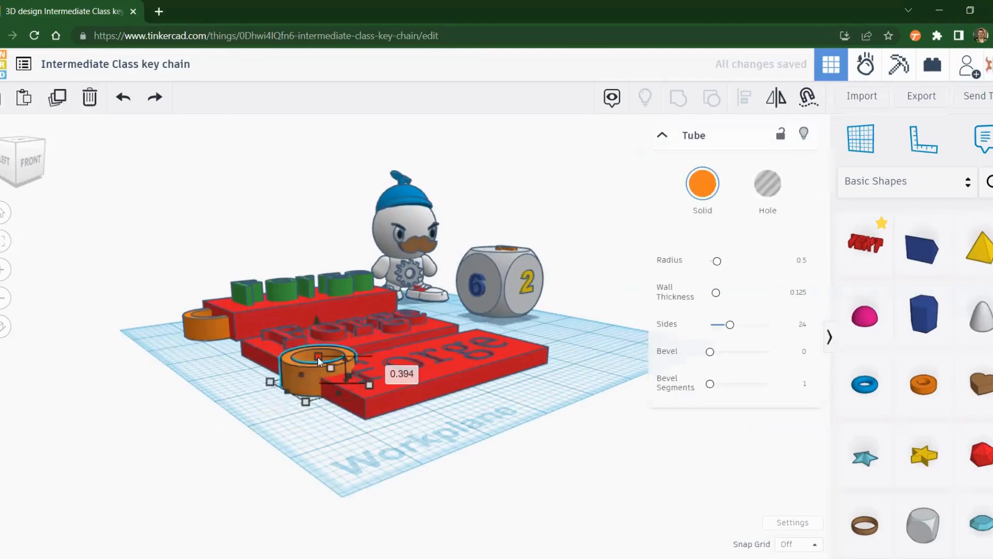
left_click_drag(318, 358, 317, 368)
right_click_drag(472, 401, 328, 512)
right_click_drag(205, 436, 238, 427)
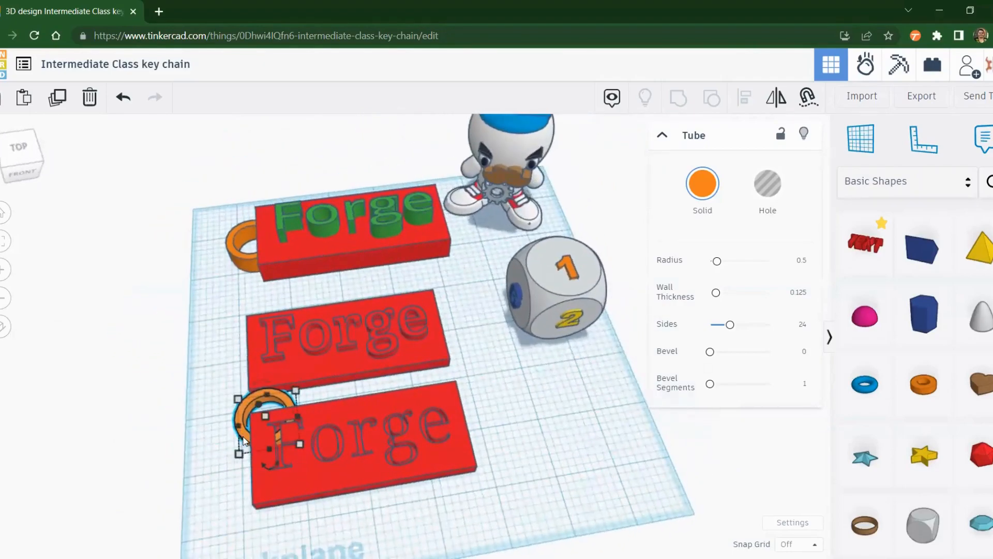
Step: Move the tube to the middle of the engraved plate's left edge and narrow it to about 0.693 wide
left_click_drag(237, 448, 247, 478)
right_click_drag(607, 403, 553, 451)
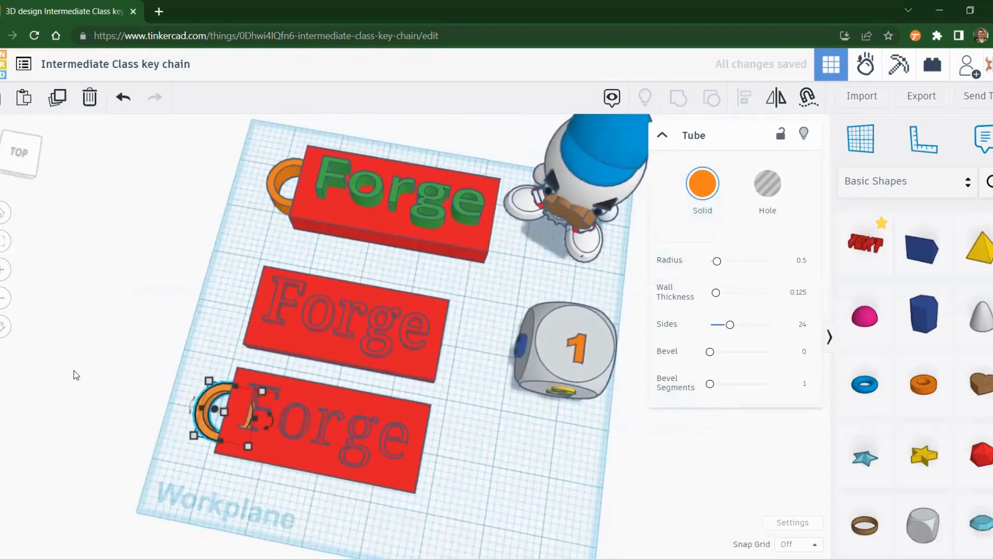
scroll(73, 372, "up", 3)
right_click_drag(646, 496, 685, 479)
left_click_drag(370, 438, 355, 438)
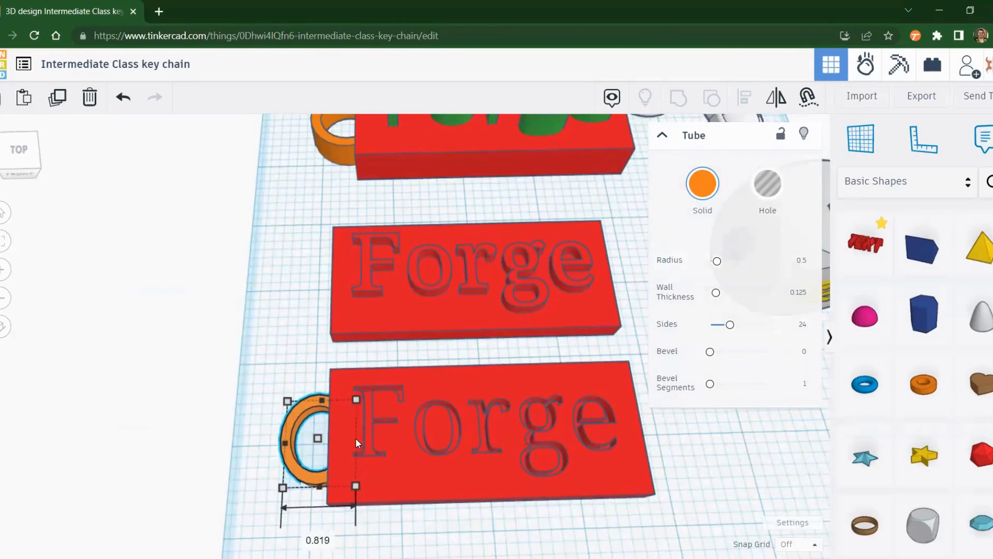
left_click_drag(308, 474, 319, 471)
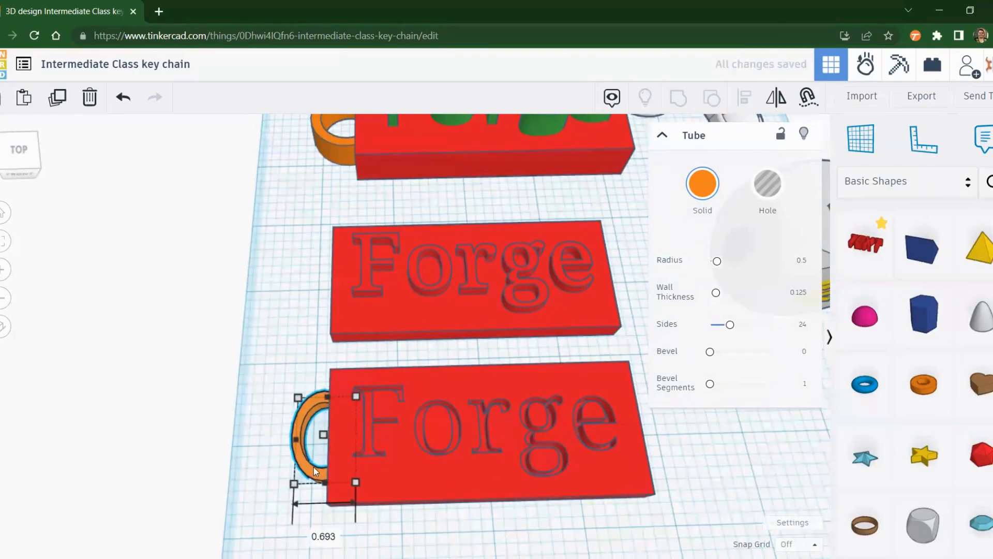
Step: Nudge the narrowed tube further into the engraved plate so only a small loop sticks out of its left edge
left_click_drag(318, 480, 366, 409)
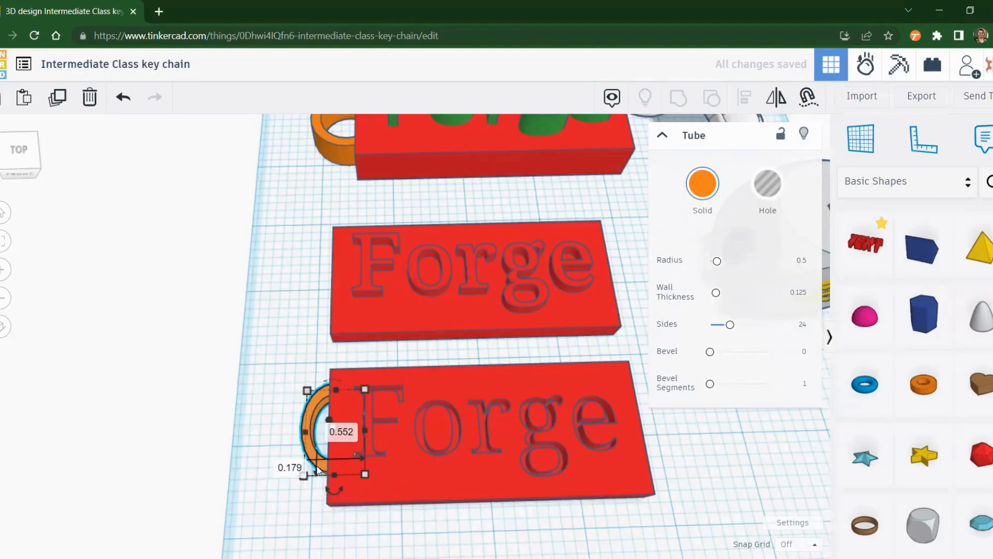
mouse_move(270, 372)
right_mouse_down()
mouse_move(262, 359)
mouse_move(280, 383)
right_mouse_up()
left_click_drag(315, 470, 313, 474)
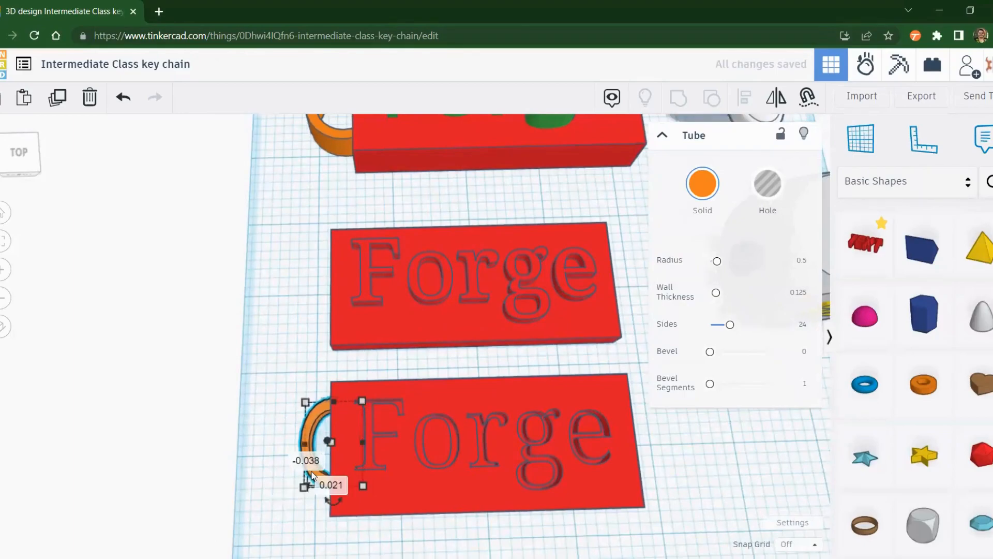
Step: Align the tube and the engraved plate on their centres in the front-to-back direction
left_click(420, 491, "shift")
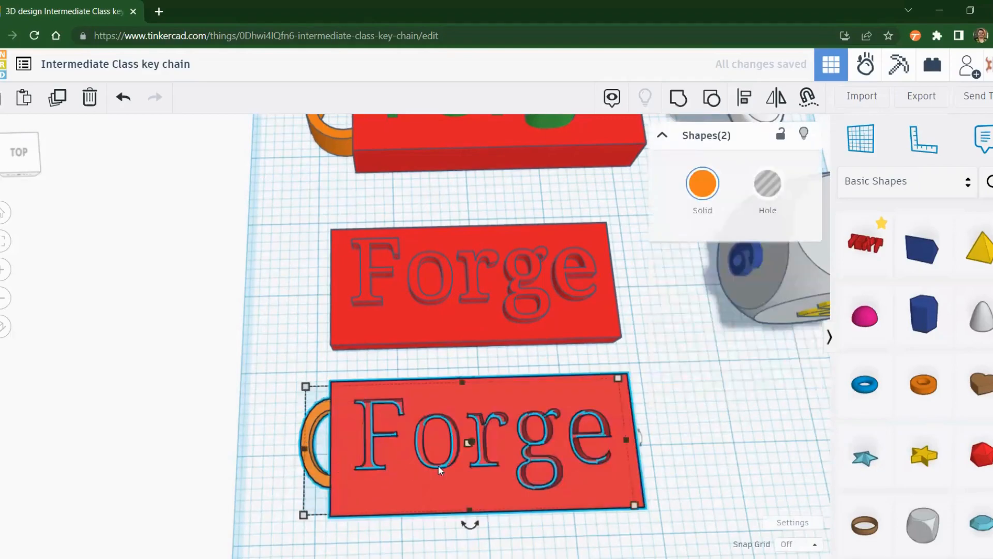
left_click(746, 97)
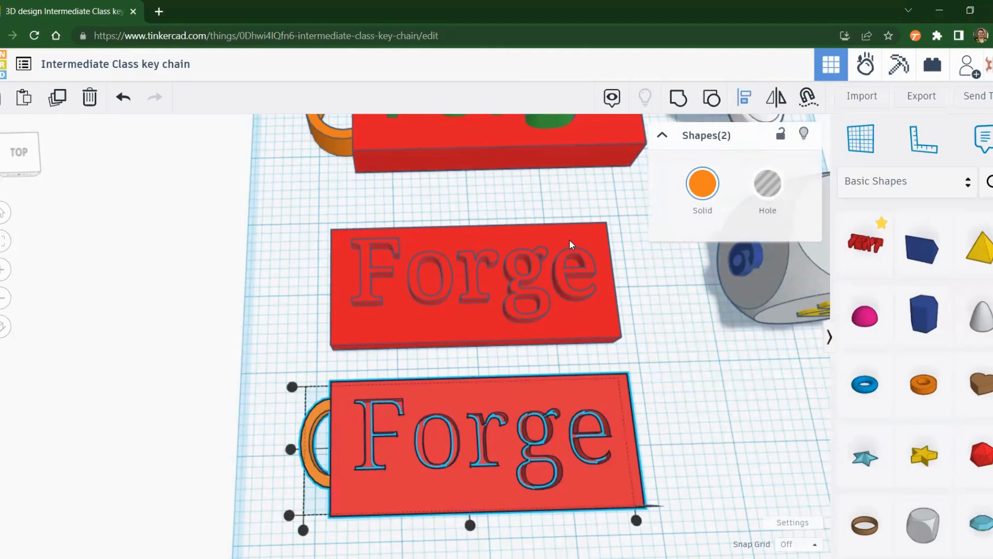
left_click(291, 450)
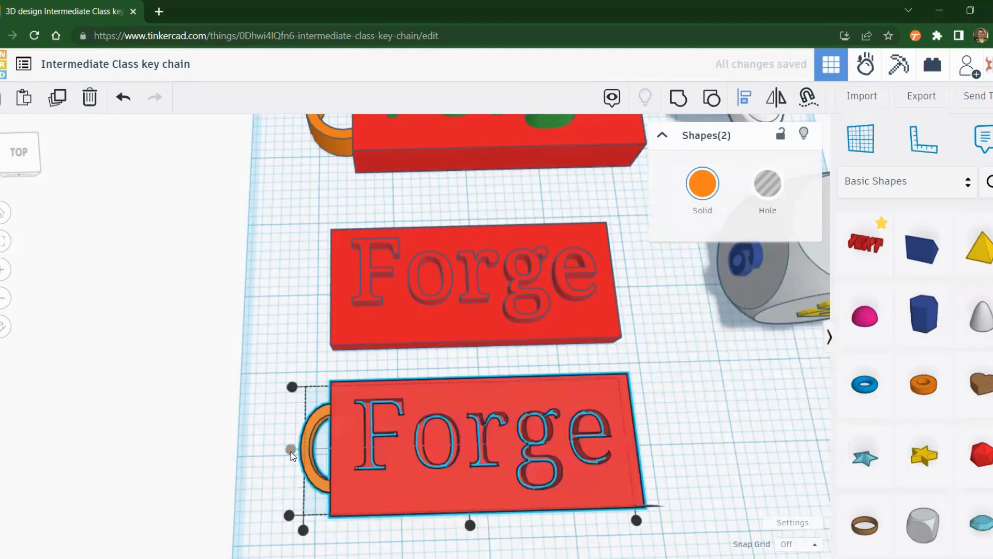
left_click(245, 444)
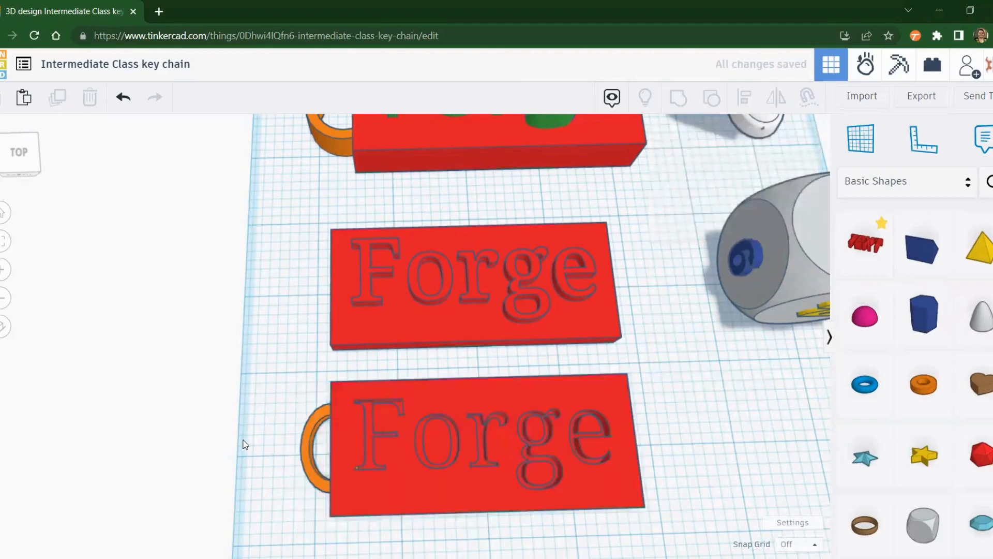
Step: Duplicate the engraved plate's ring tube and place the copy at the left edge of the raised Forge plate
left_click(314, 485)
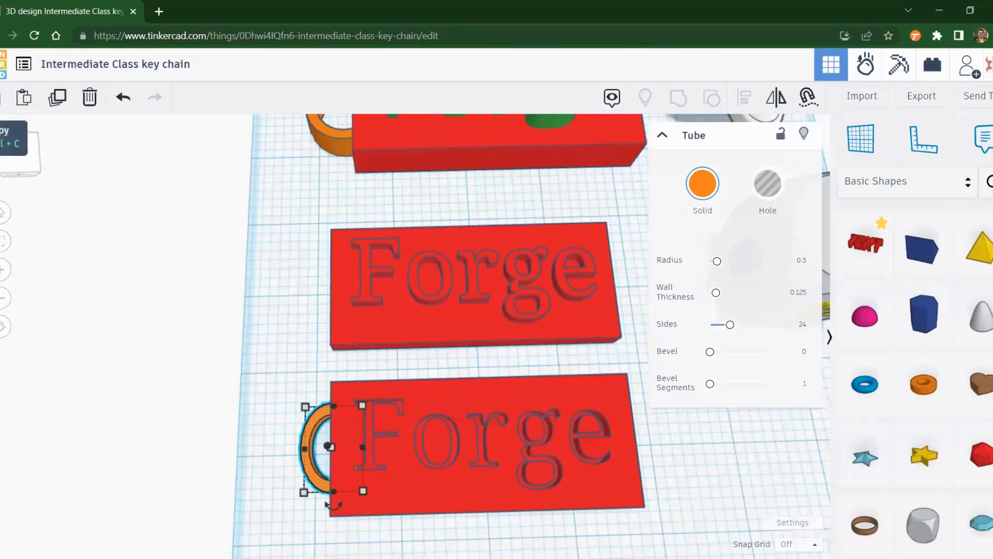
left_click(24, 98)
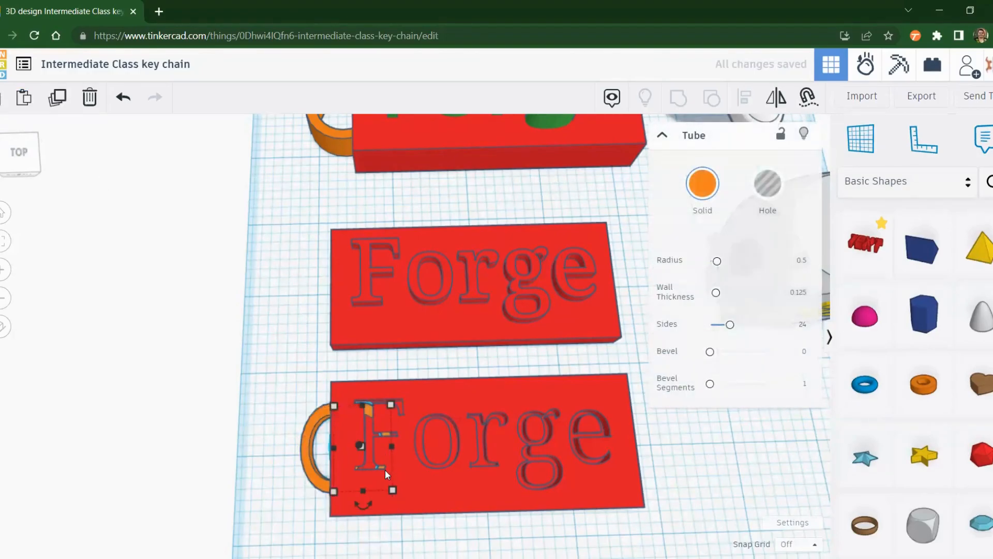
left_click_drag(371, 408, 337, 257)
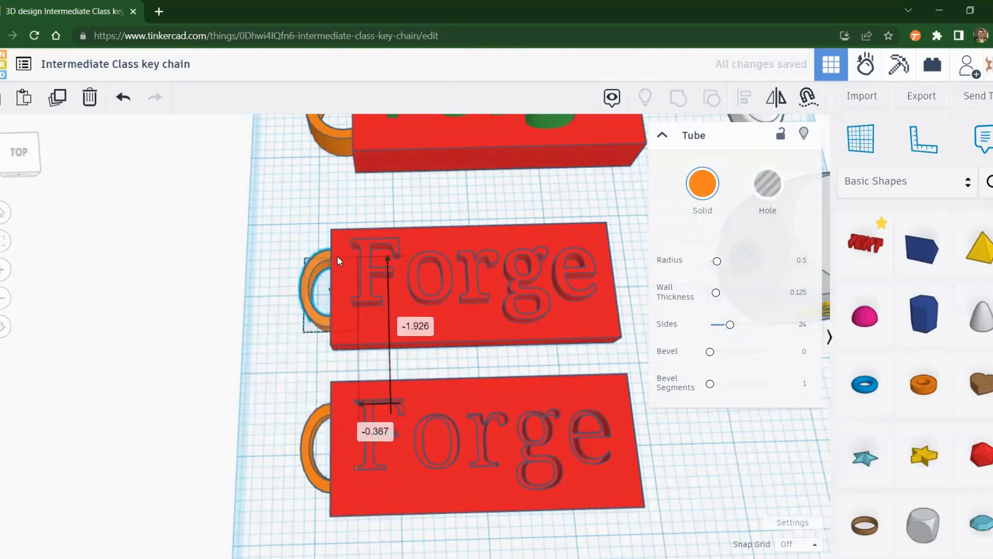
Step: Align the copied tube and the raised Forge plate on their front-to-back centres, and group them into one shape
left_click(486, 291, "shift")
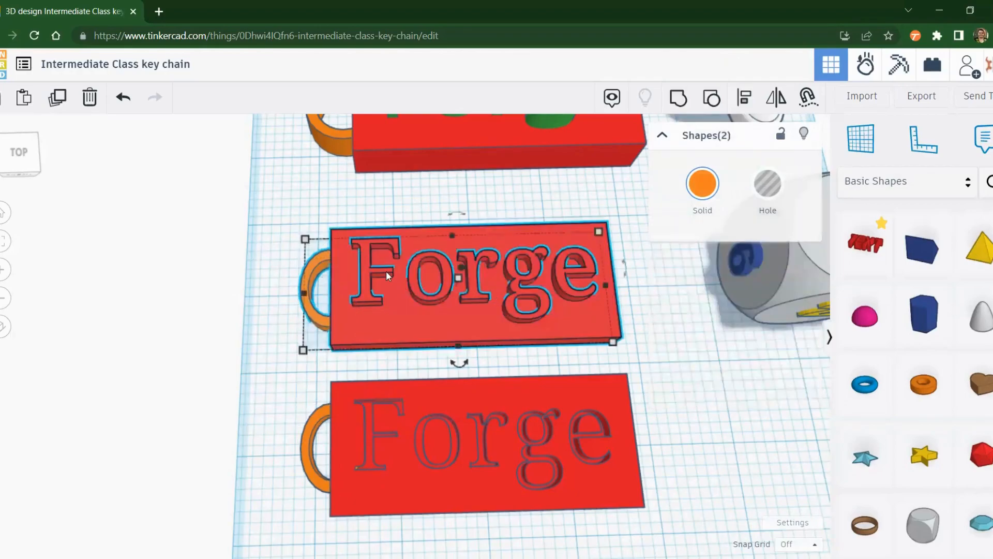
left_click(745, 103)
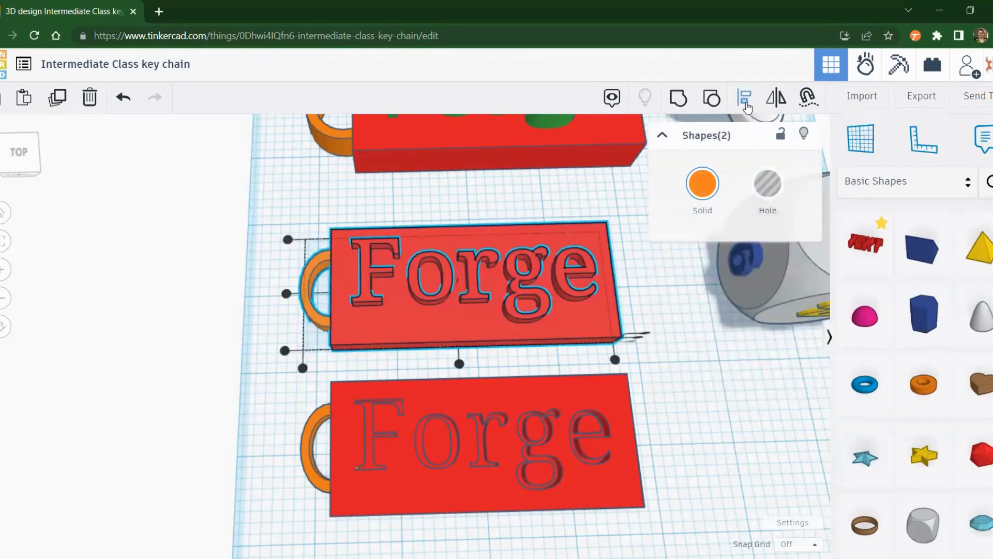
left_click(286, 293)
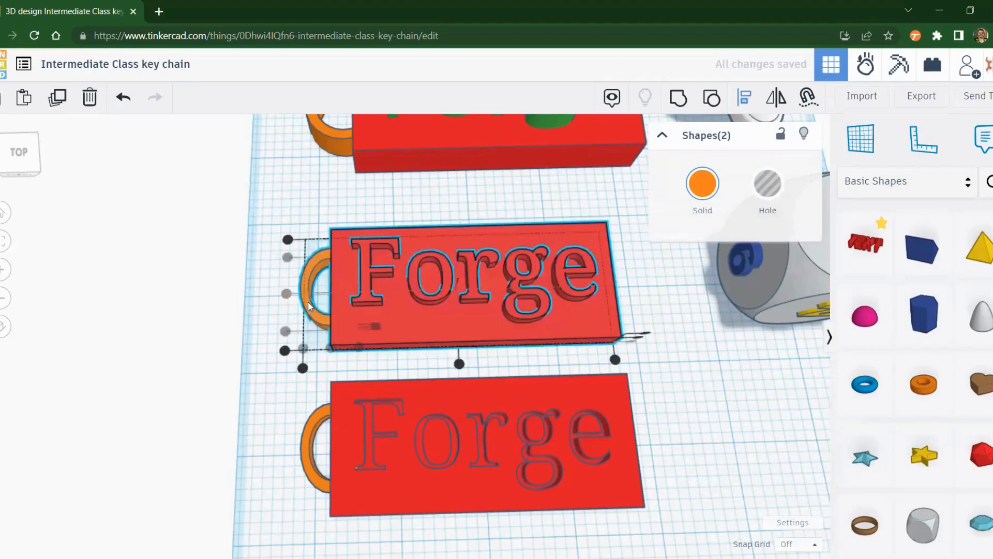
left_click(688, 100)
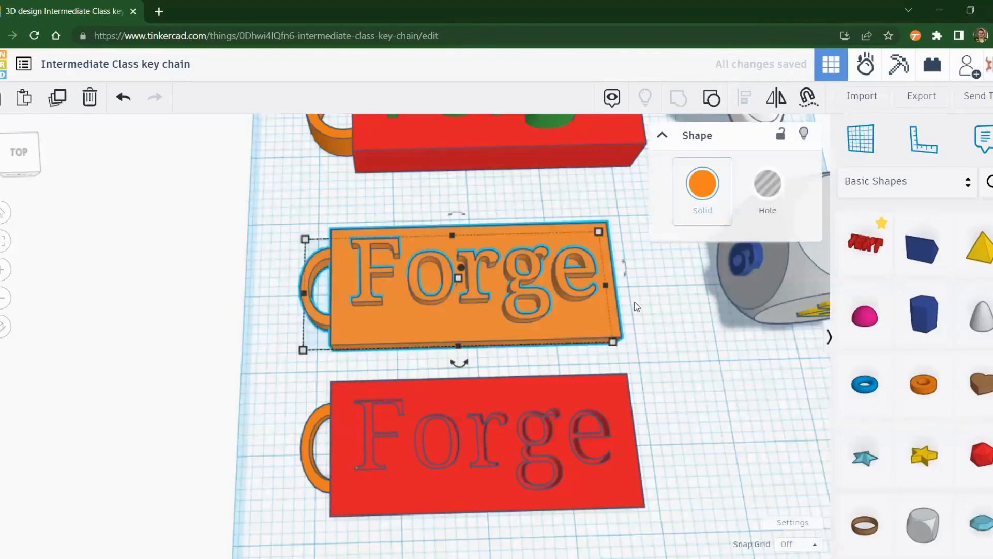
left_click(649, 318)
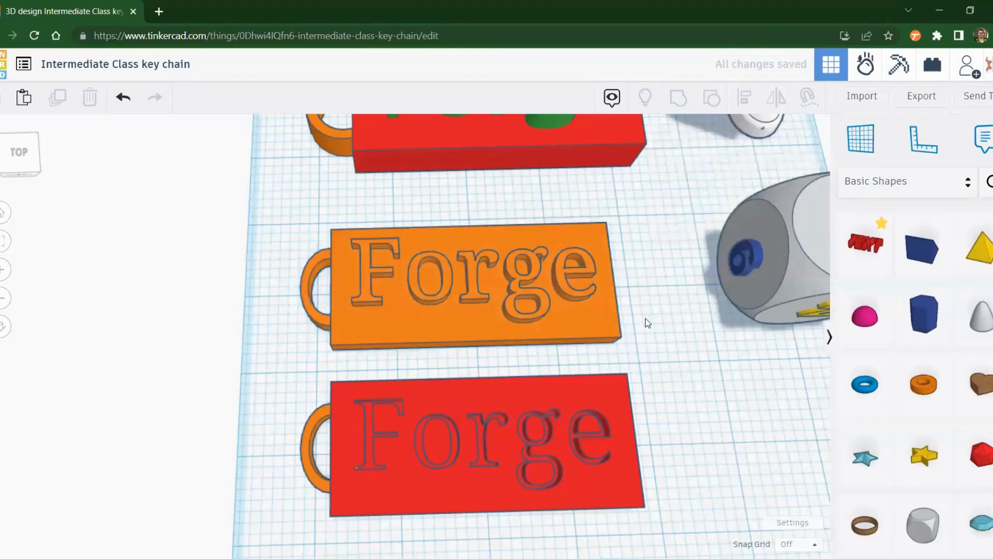
Step: Group the engraved Forge plate with its ring tube into a single shape
left_click_drag(300, 371, 566, 482)
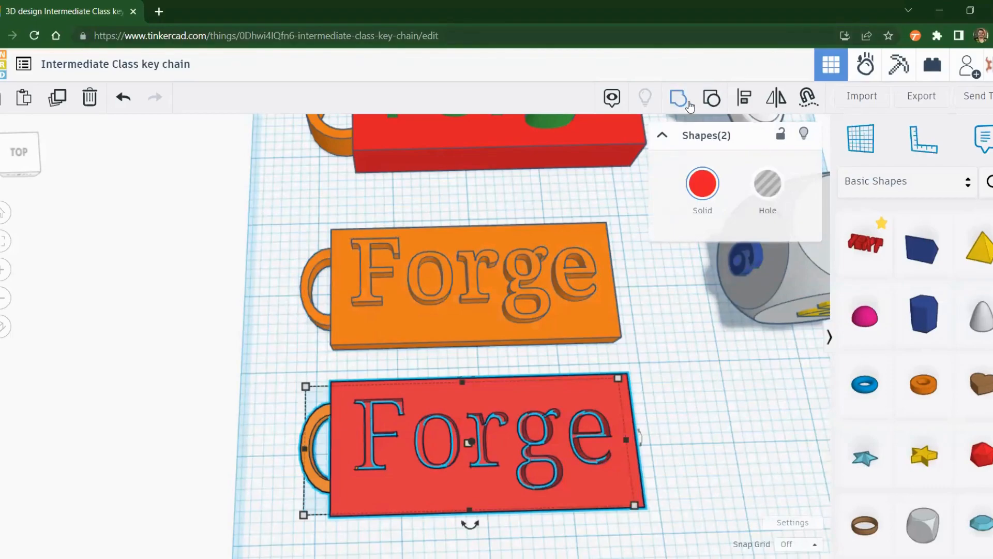
left_click(237, 458)
left_click_drag(288, 367, 633, 512)
left_click(683, 102)
left_click(697, 457)
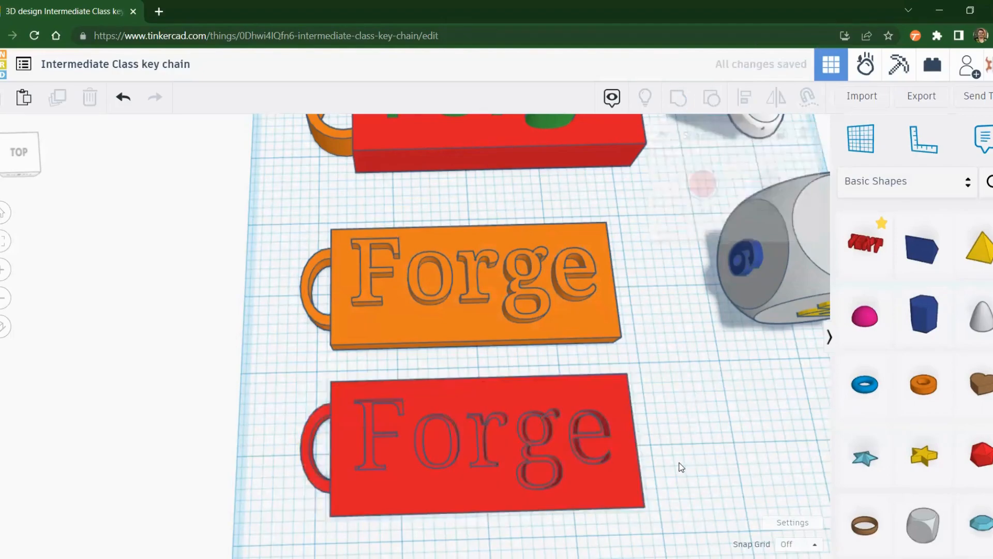
Step: Shift the engraved key chain slightly left and closer to the raised one on the workplane
right_click_drag(712, 468, 696, 455)
left_click_drag(548, 471, 559, 453)
left_click(673, 479)
right_click_drag(673, 479, 702, 509)
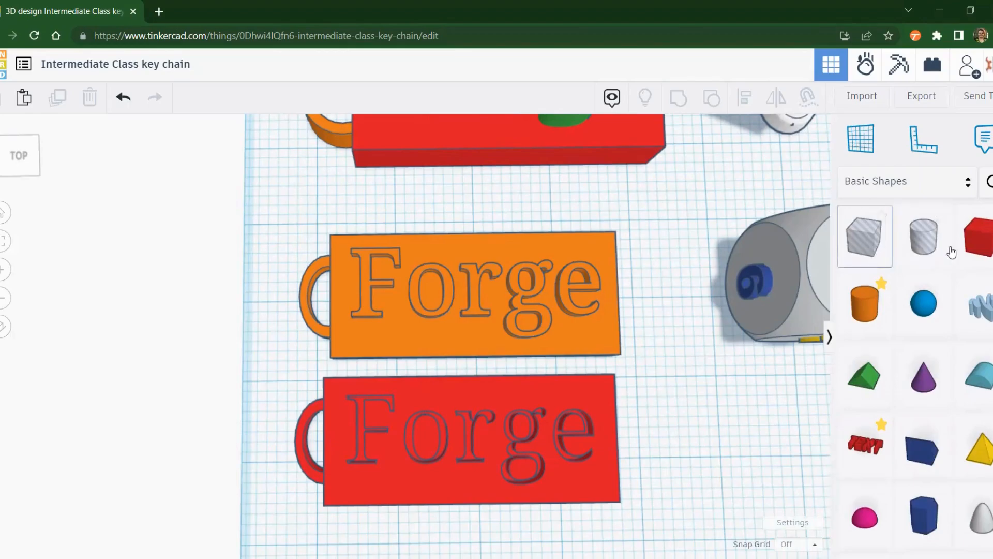
Step: Add a cylinder hole over the right end of the engraved plate and shrink its base to about 0.35 by 0.315
left_click_drag(924, 238, 595, 395)
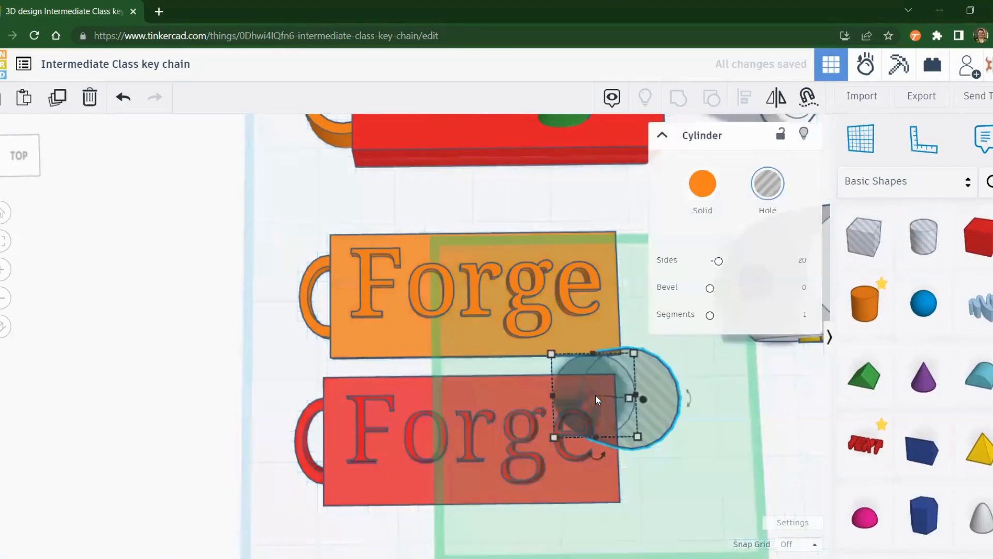
left_click(793, 407)
left_click(647, 395)
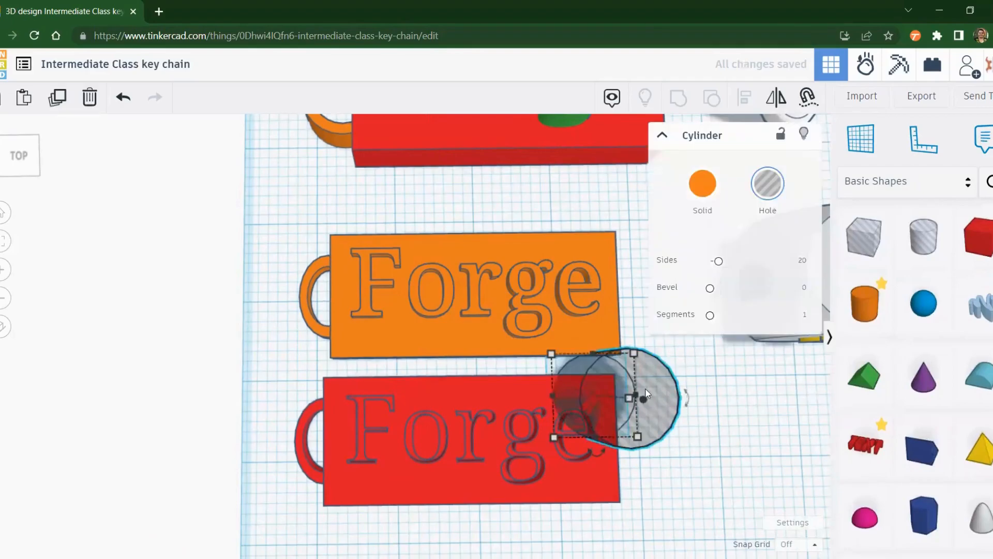
left_click_drag(635, 356, 580, 408)
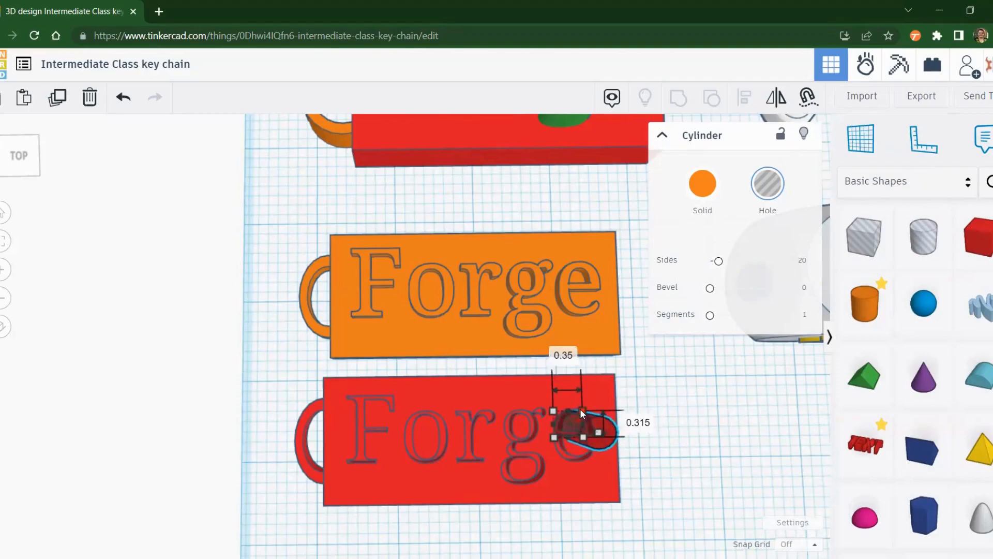
Step: Move the small cylinder hole to the engraved plate's front right corner, just below the letter e
left_click(758, 468)
left_click_drag(606, 442, 628, 485)
left_click(688, 458)
right_click_drag(670, 452, 638, 458)
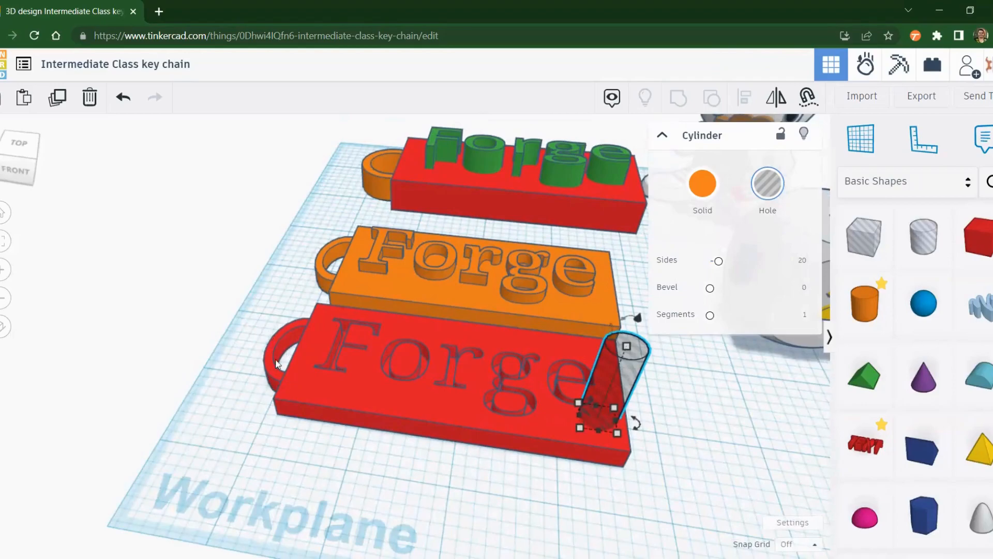
left_click(723, 451)
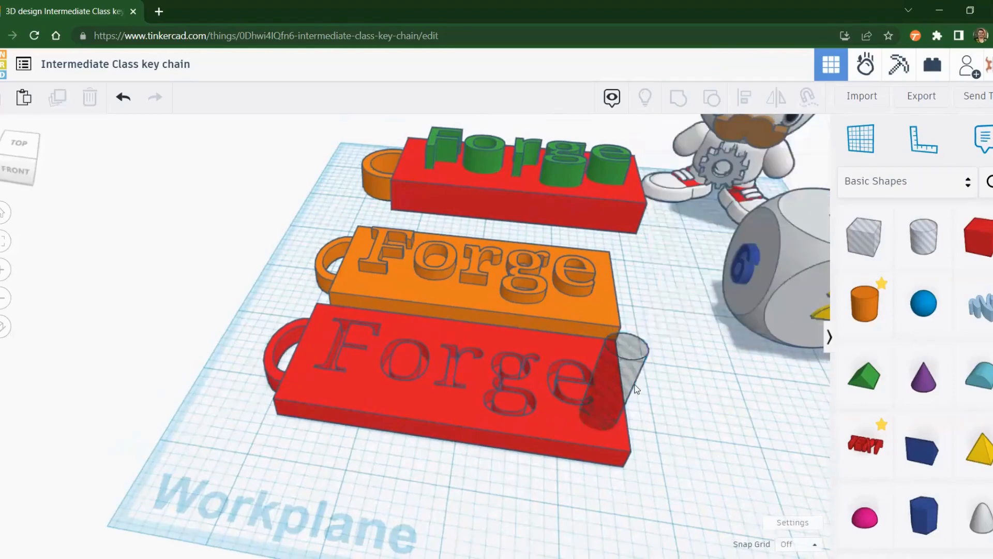
Step: Lower the cylinder hole until it passes completely through the engraved plate, and fine-tune its position in the corner
left_click(621, 388)
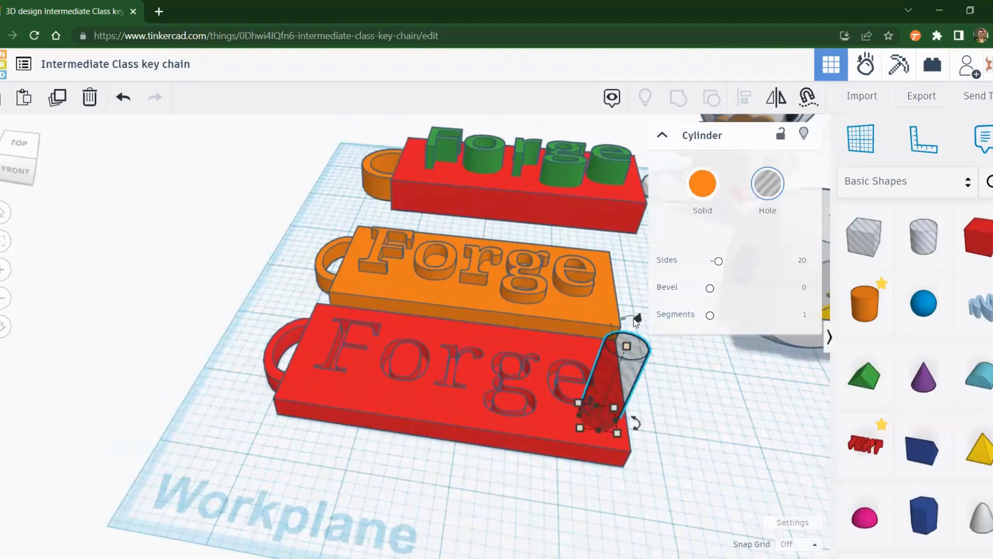
left_click_drag(637, 319, 619, 358)
right_click_drag(729, 460, 727, 405)
right_click_drag(623, 318, 607, 263)
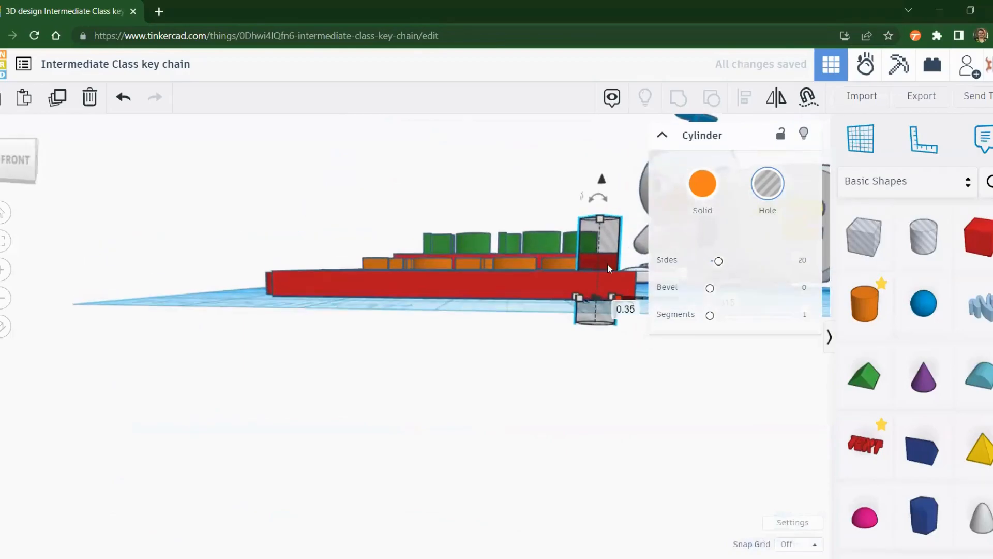
left_click_drag(535, 318, 545, 396)
right_click_drag(560, 324, 608, 456)
left_click_drag(601, 463, 602, 470)
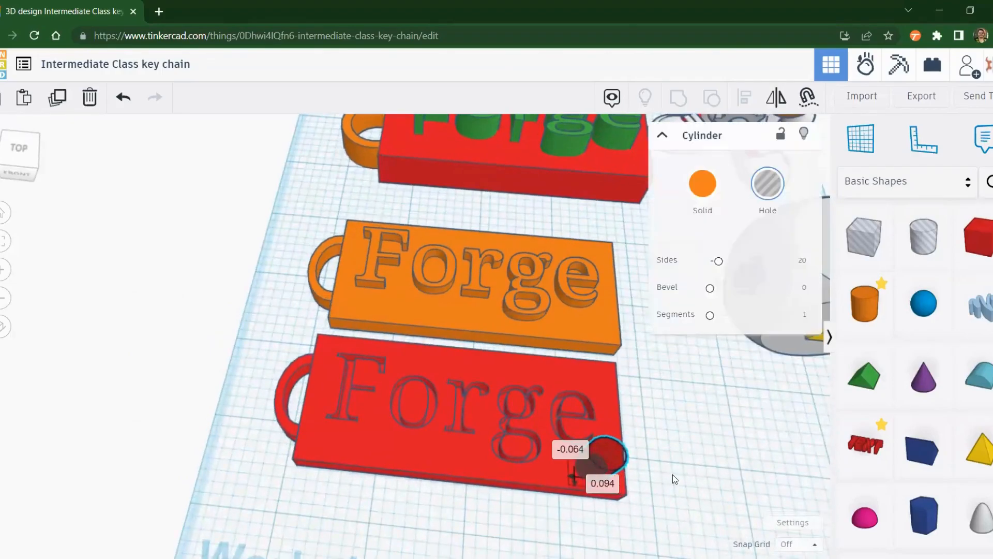
Step: Group the cylinder hole with the engraved key chain to cut a round hole through its corner, and inspect the cut
left_click_drag(653, 512, 535, 408)
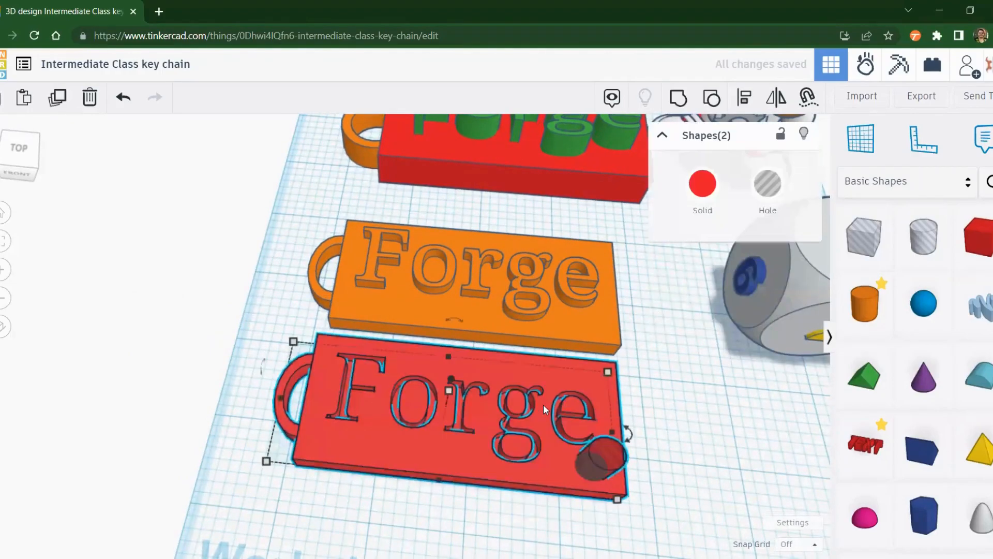
left_click(680, 106)
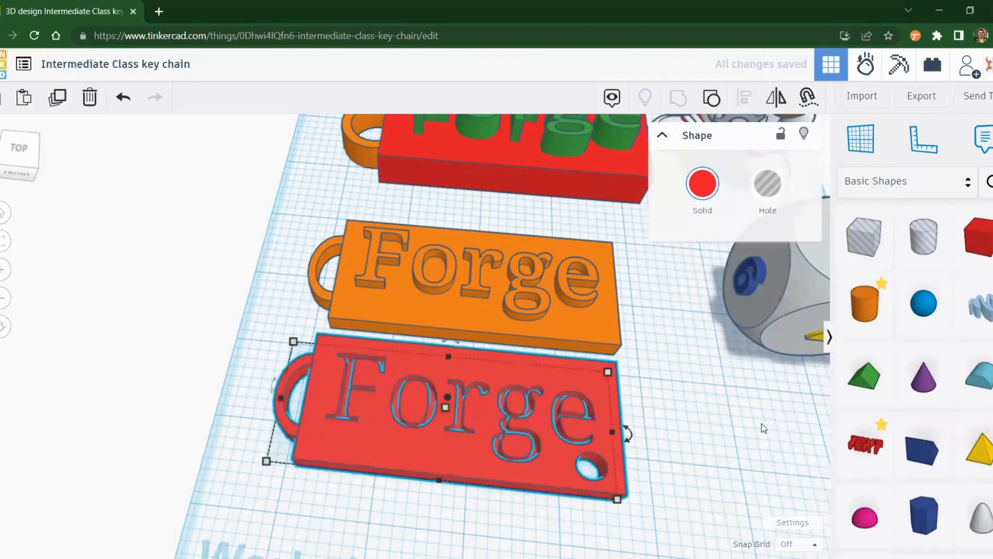
scroll(525, 422, "down", 5)
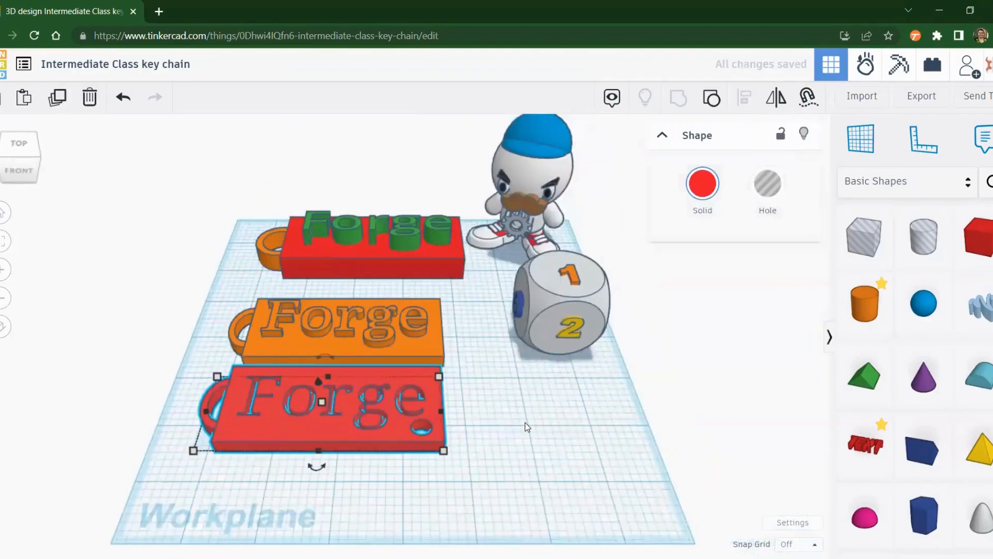
scroll(435, 460, "up", 5)
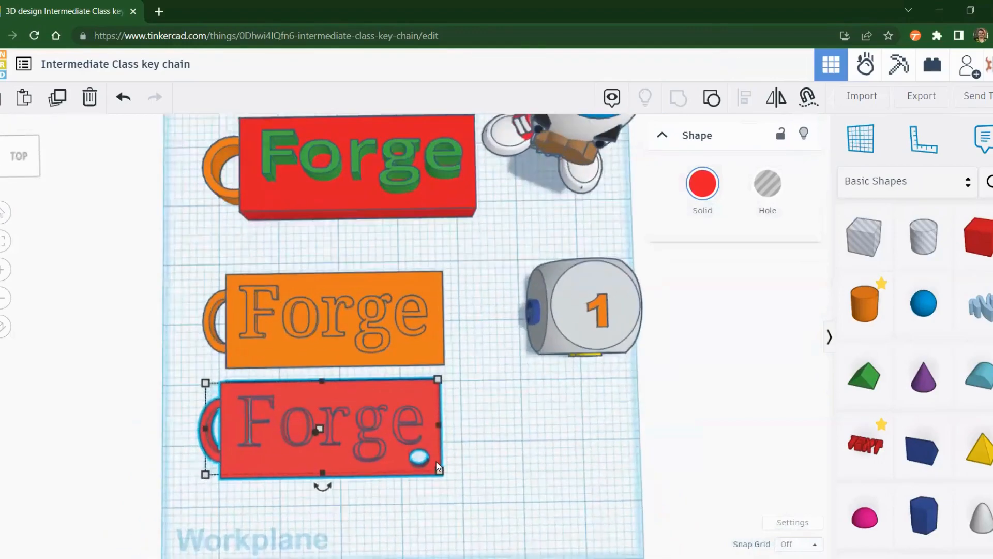
scroll(435, 461, "up", 5)
right_click_drag(439, 422, 414, 407)
scroll(414, 406, "down", 5)
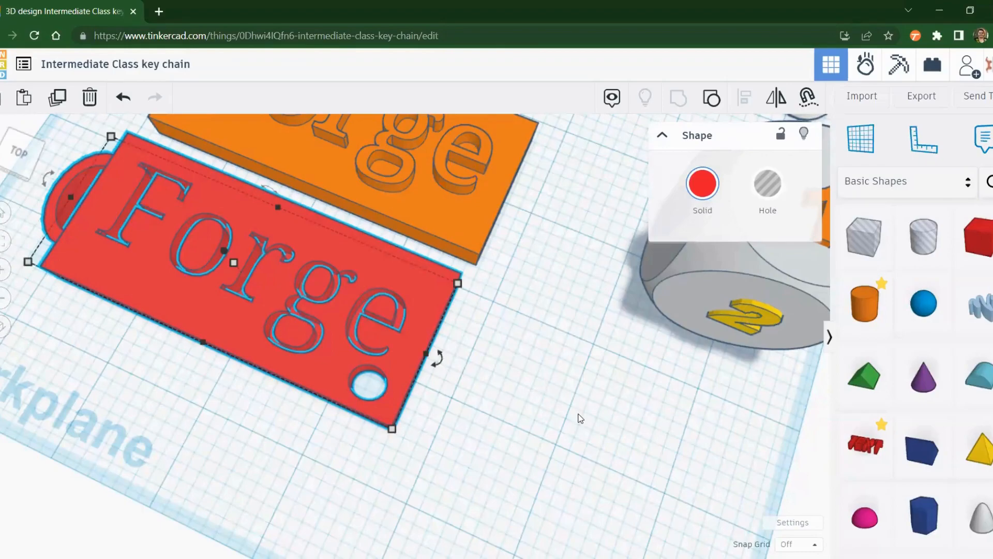
Step: Undo the grouping that cut the corner hole, pull the cylinder hole off the engraved plate and delete it
left_click(123, 98)
left_click(123, 98)
left_click_drag(361, 375, 549, 397)
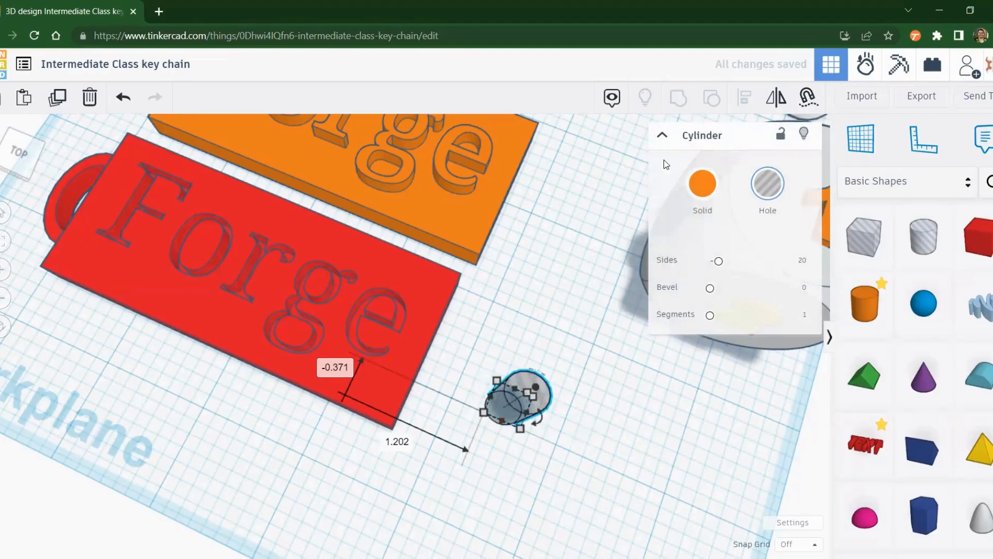
key("Delete")
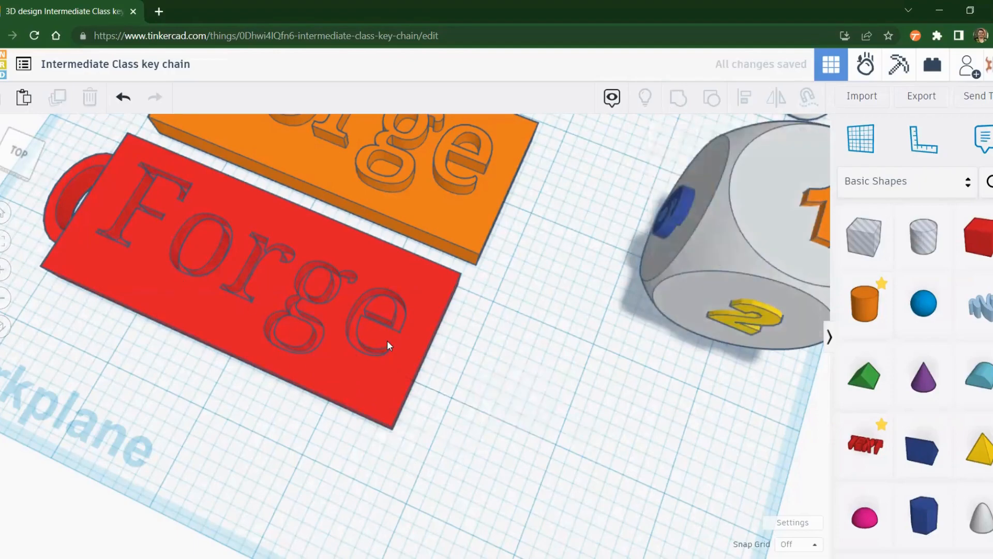
Step: Move the raised and engraved Forge key chains towards the workplane's left edge, keeping the engraved one in front
left_click_drag(387, 340, 423, 369)
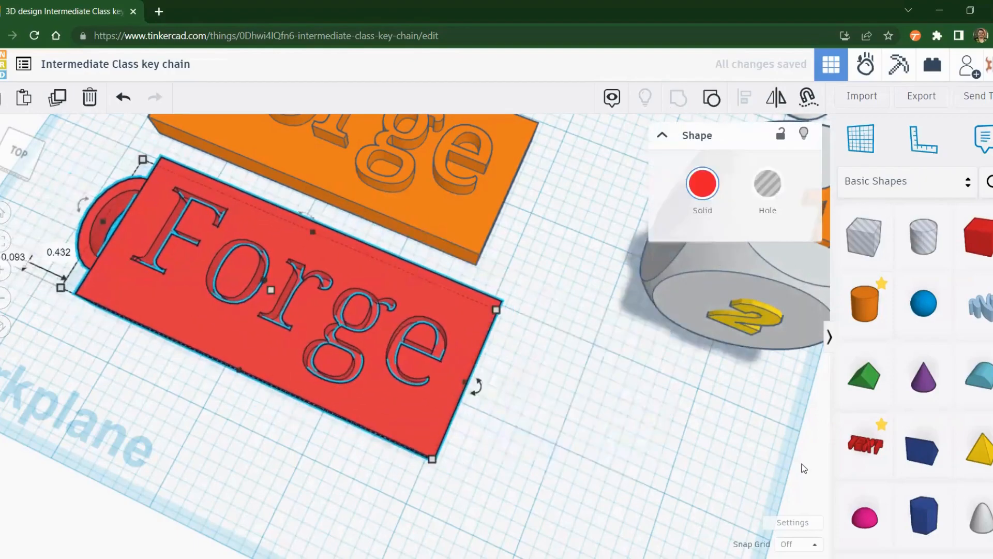
scroll(804, 469, "down", 3)
right_click_drag(693, 486, 750, 468)
scroll(750, 468, "down", 5)
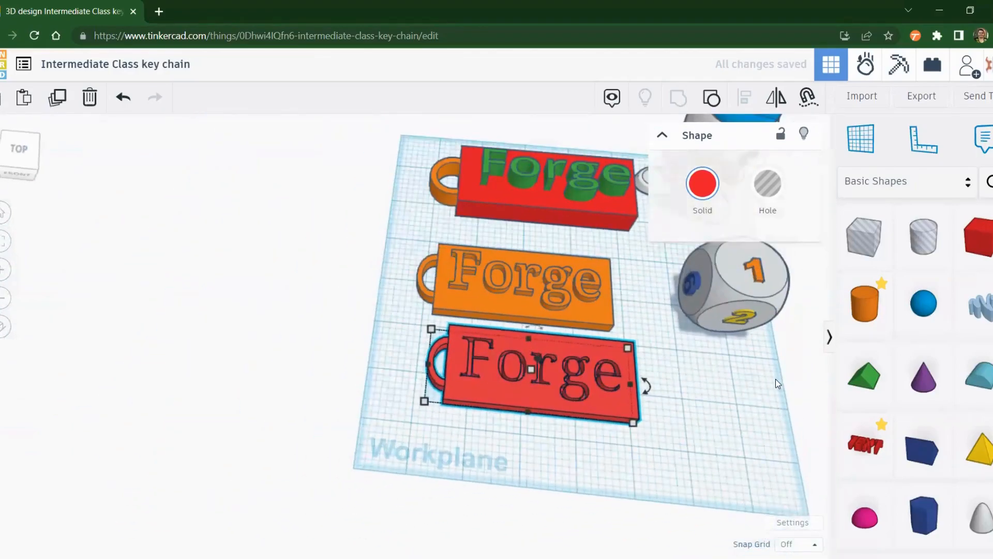
left_click(9, 212)
left_click_drag(389, 401, 331, 401)
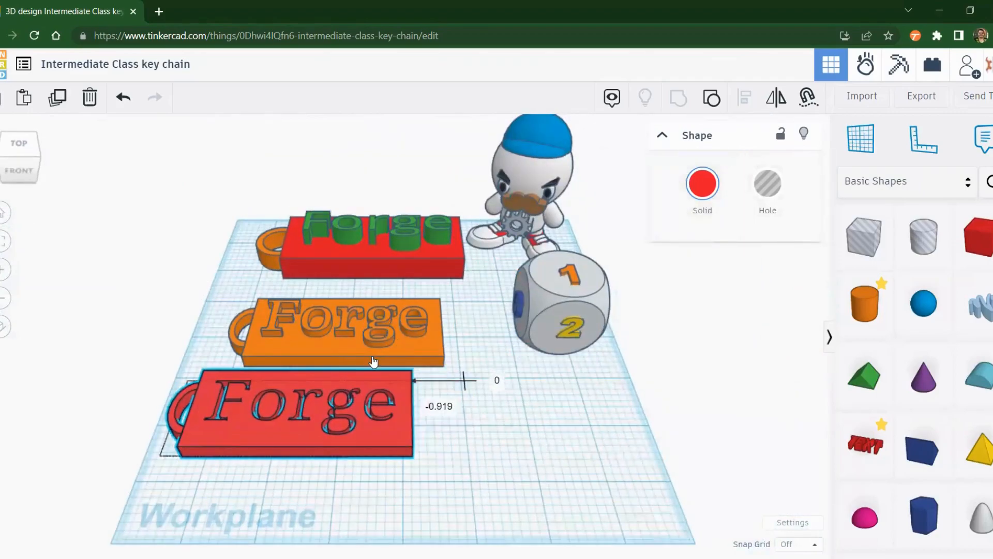
left_click_drag(327, 320, 274, 304)
left_click_drag(305, 404, 282, 380)
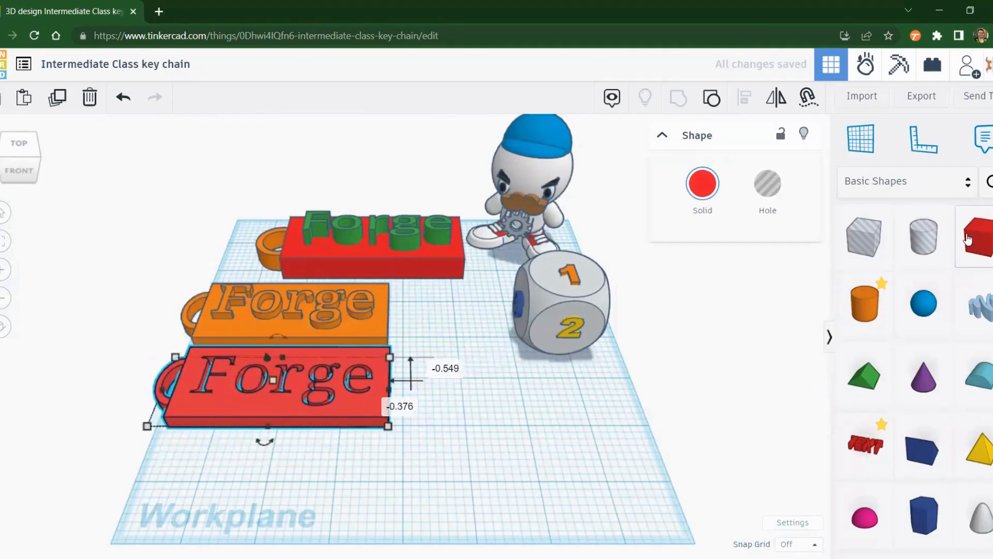
Step: Add a Dice shape in front of the numbered die and scale it up proportionally to about 1.358 deep
scroll(951, 293, "down", 5)
scroll(950, 293, "up", 2)
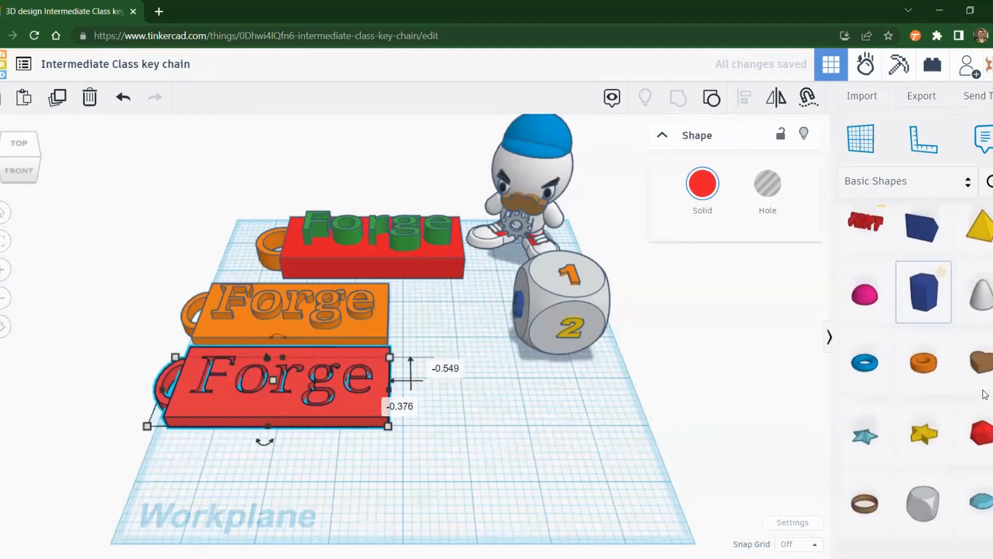
left_click_drag(924, 523, 517, 440)
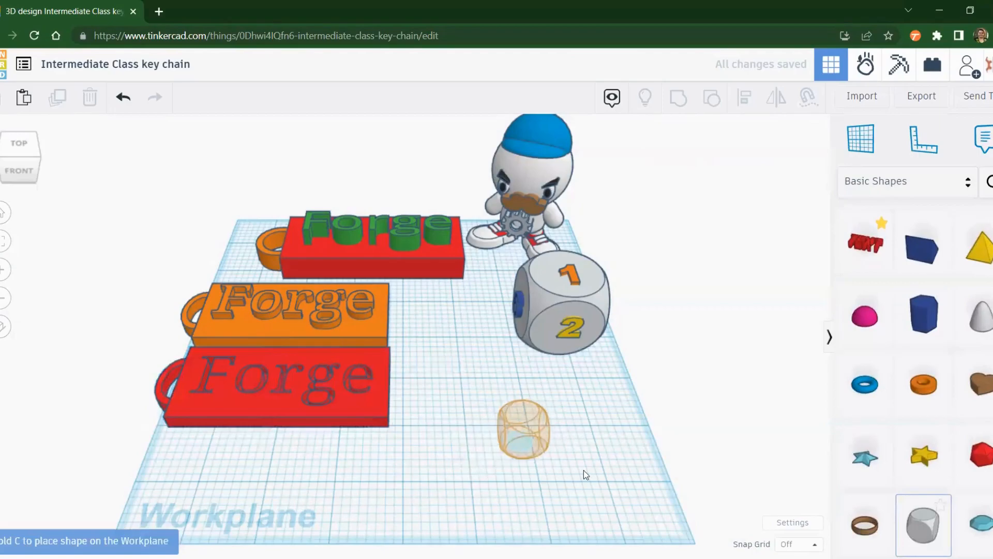
left_click(519, 442)
left_click_drag(550, 458, 653, 528)
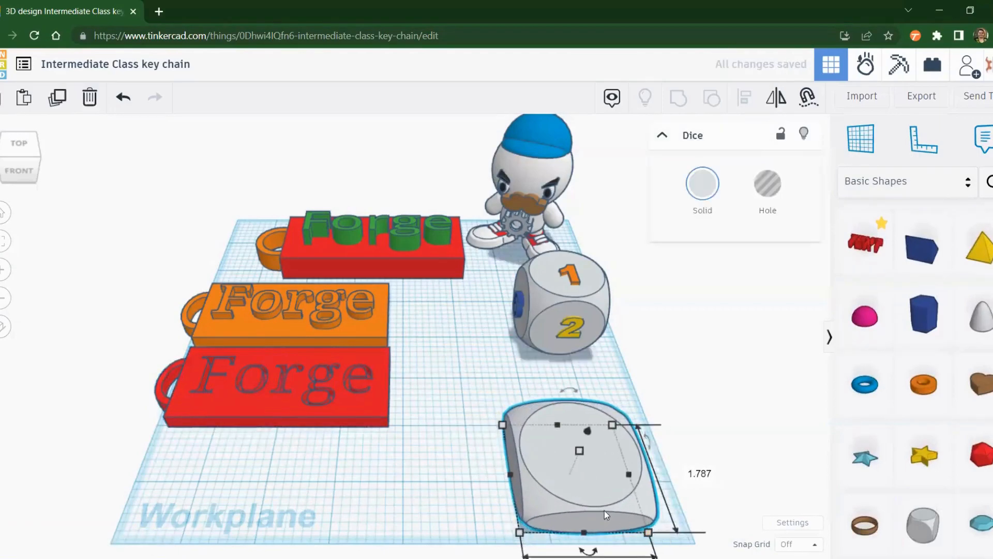
key("ctrl+z")
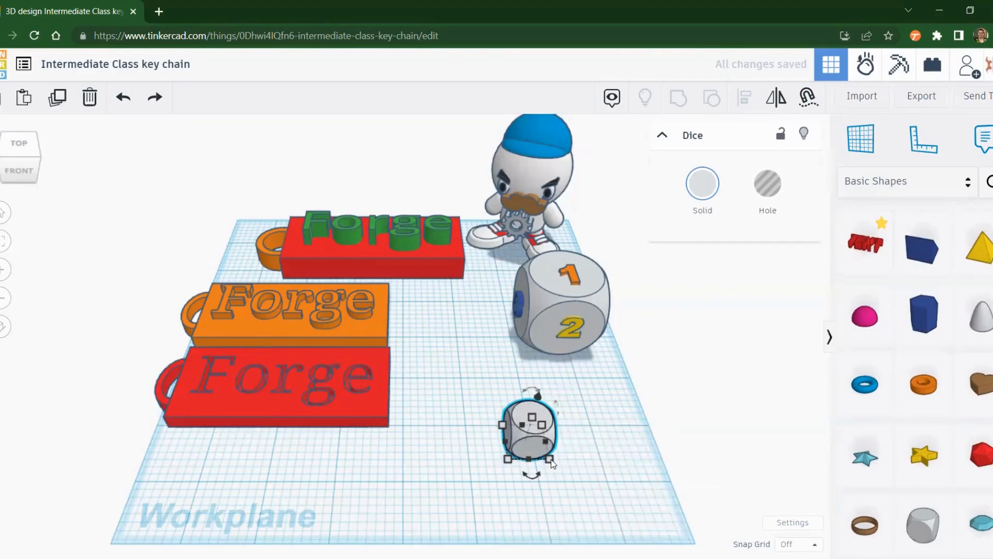
left_click_drag(551, 459, 633, 512)
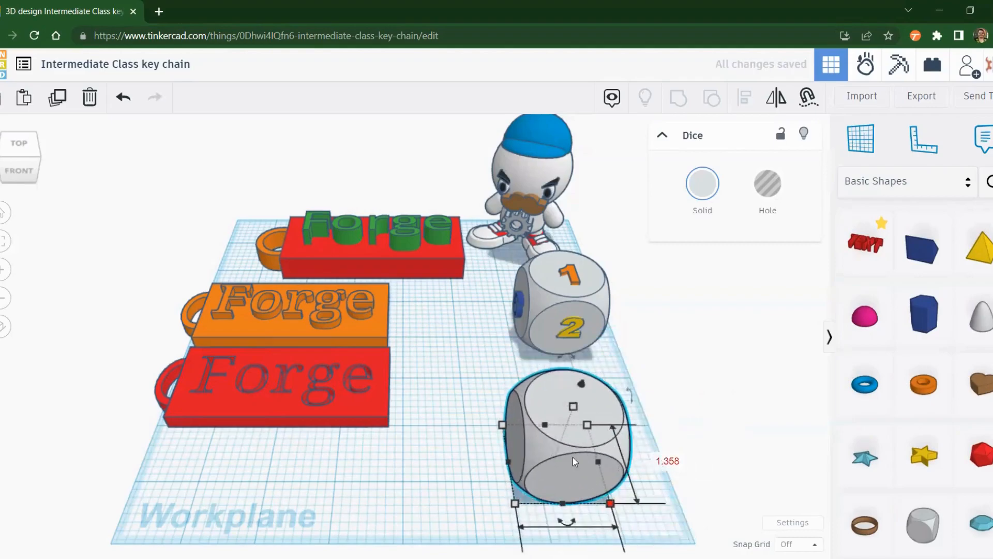
Step: Move the new blank die across the workplane, closer to the engraved red Forge key chain
left_click_drag(512, 463, 452, 449)
left_click(660, 454)
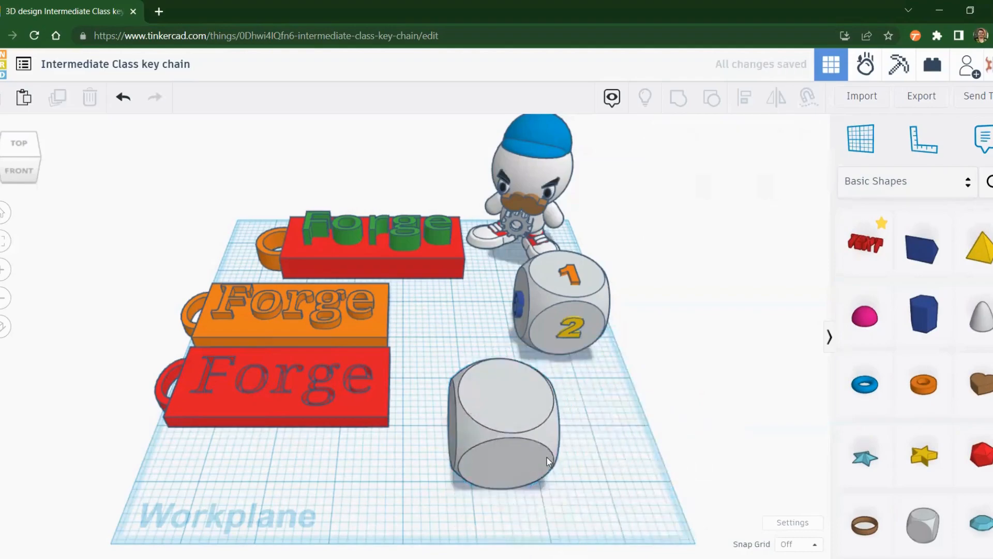
left_click(525, 442)
mouse_move(621, 446)
right_mouse_down()
mouse_move(619, 419)
mouse_move(581, 437)
mouse_move(623, 470)
mouse_move(607, 459)
right_mouse_up()
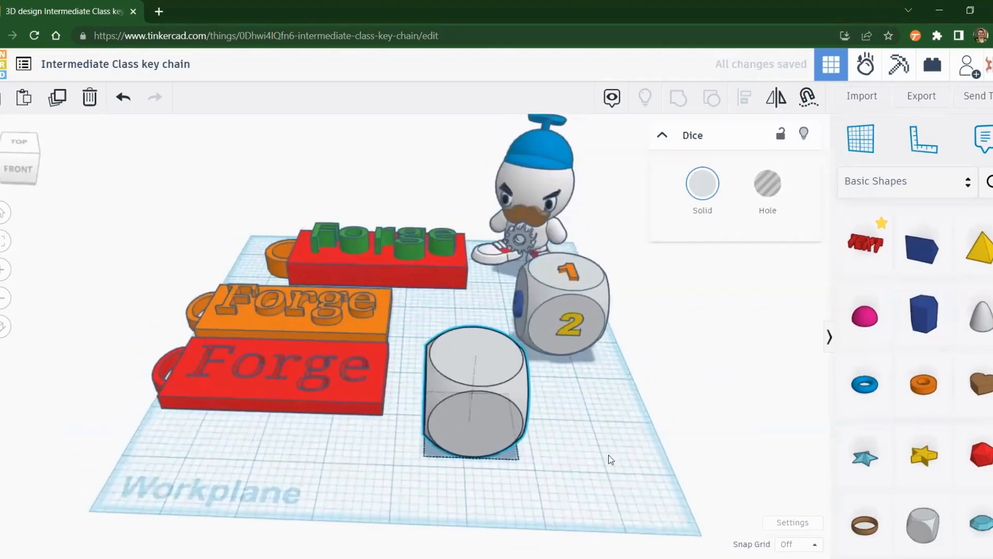
right_click_drag(486, 388, 573, 411)
Step: Browse the shape library and show the Letters & Numbers collection of the Design Starters
scroll(926, 435, "down", 1)
scroll(927, 433, "up", 1)
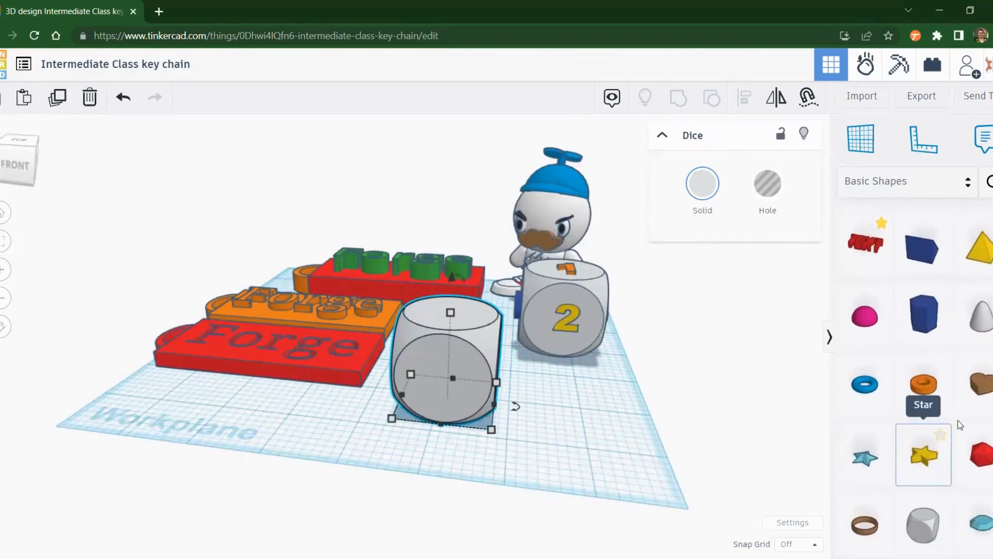
scroll(961, 418, "up", 4)
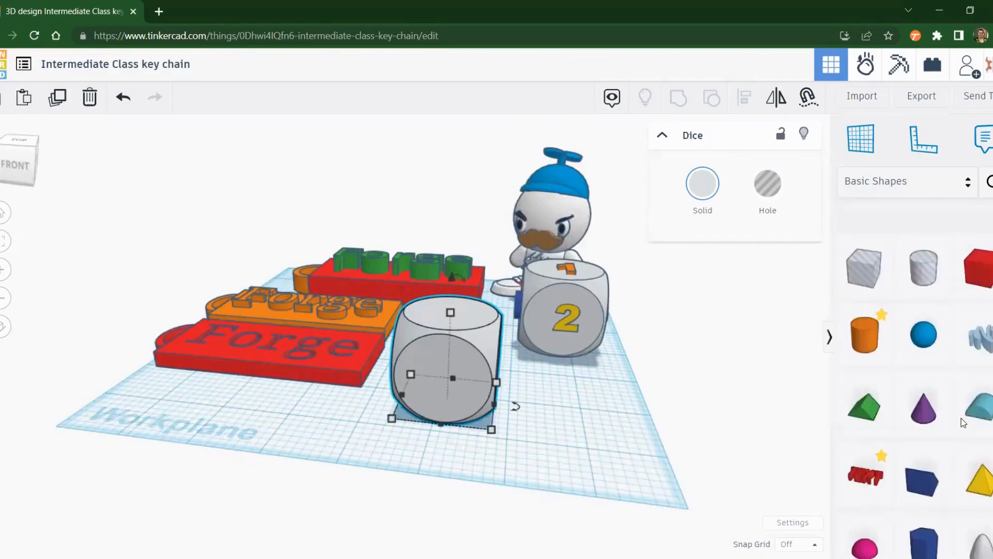
scroll(962, 419, "down", 1)
scroll(936, 344, "down", 3)
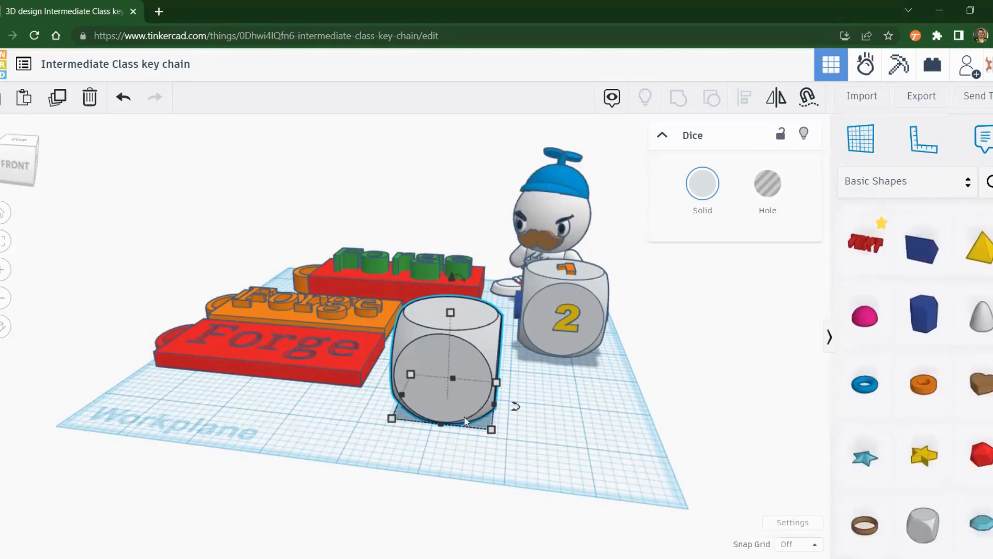
left_click(597, 420)
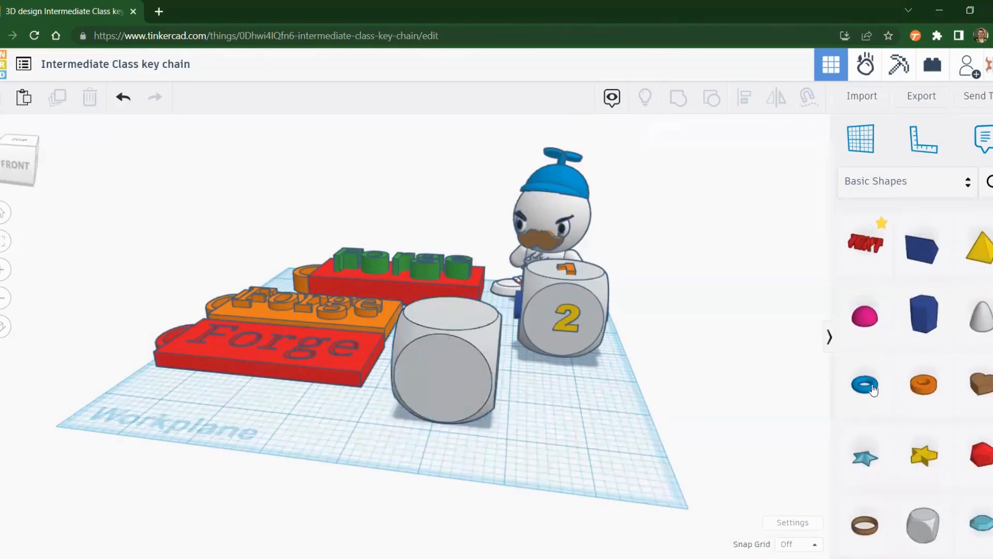
left_click(881, 182)
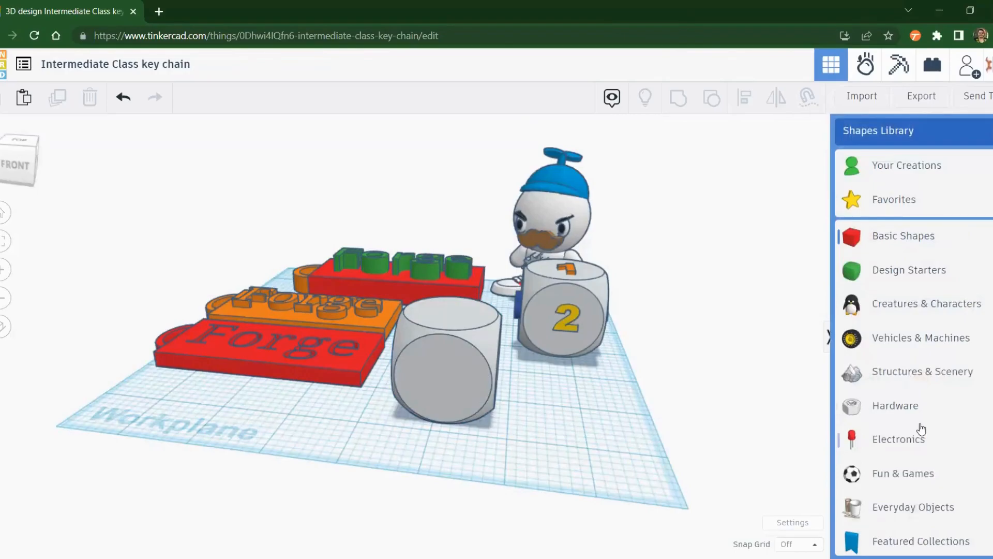
left_click(915, 275)
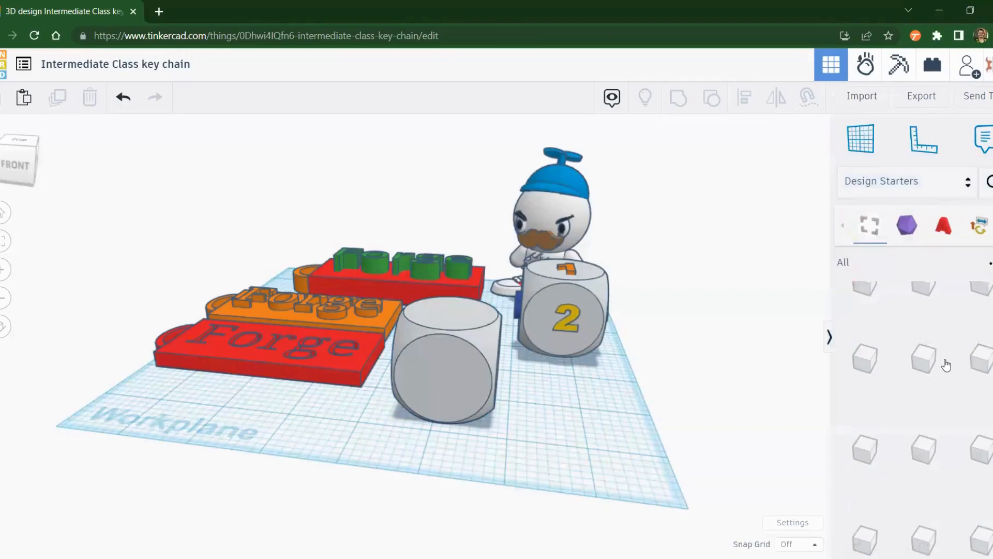
left_click(943, 226)
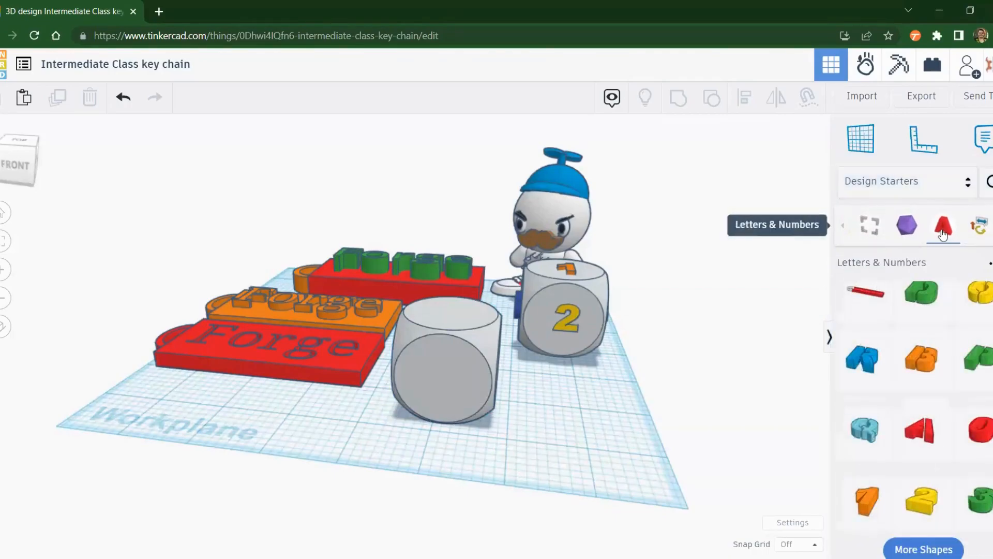
Step: Find the orange number 1 shape and place it on the workplane in front of the blank die
scroll(949, 404, "down", 1)
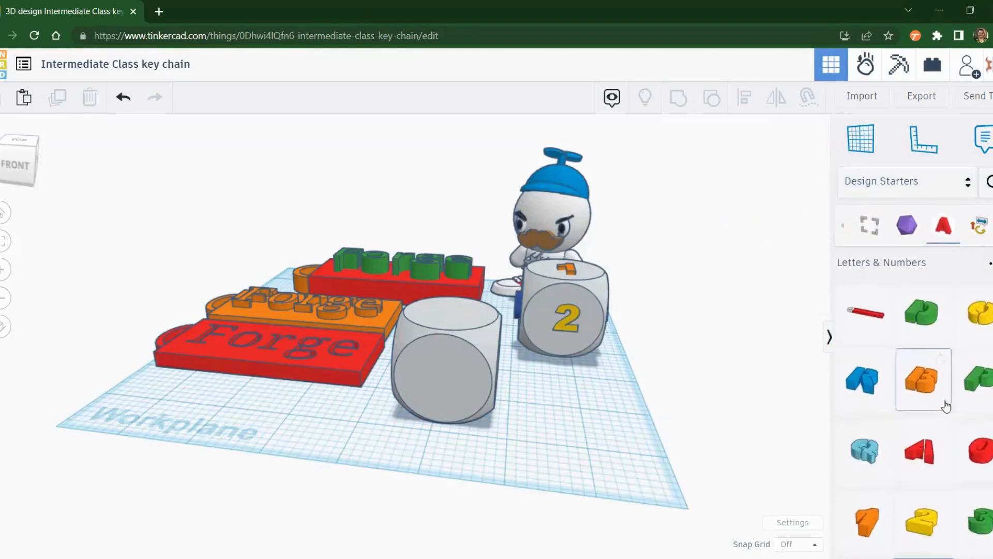
left_click(926, 533)
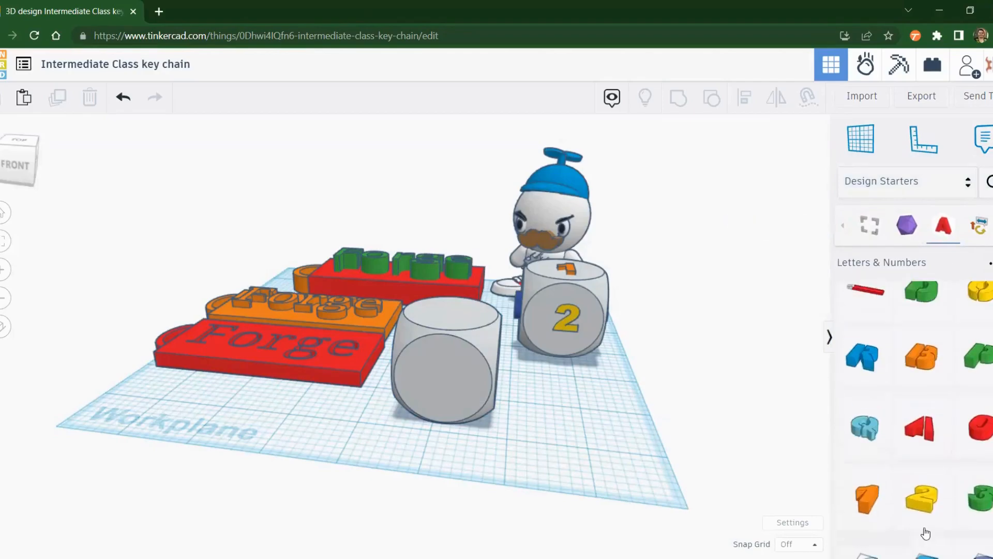
scroll(932, 518, "down", 5)
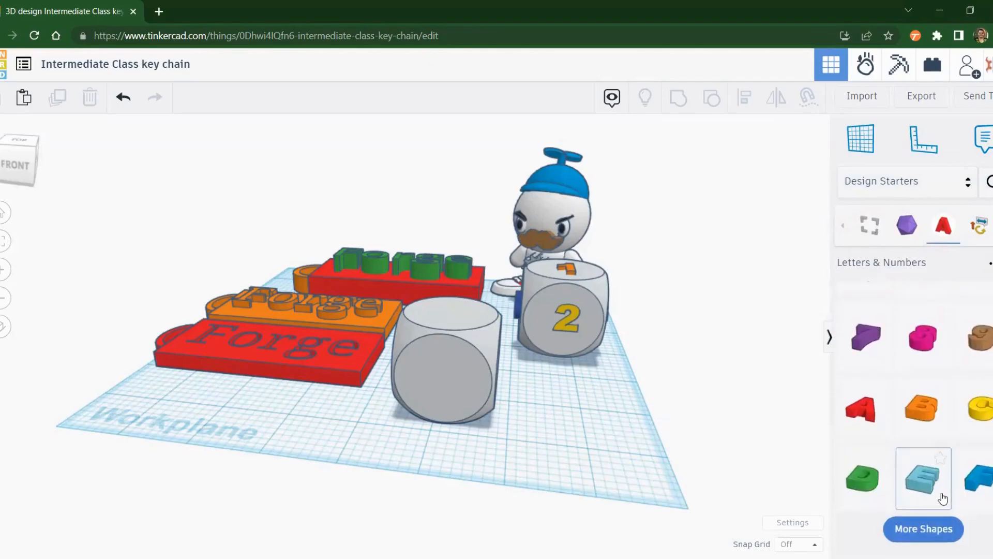
scroll(927, 487, "up", 3)
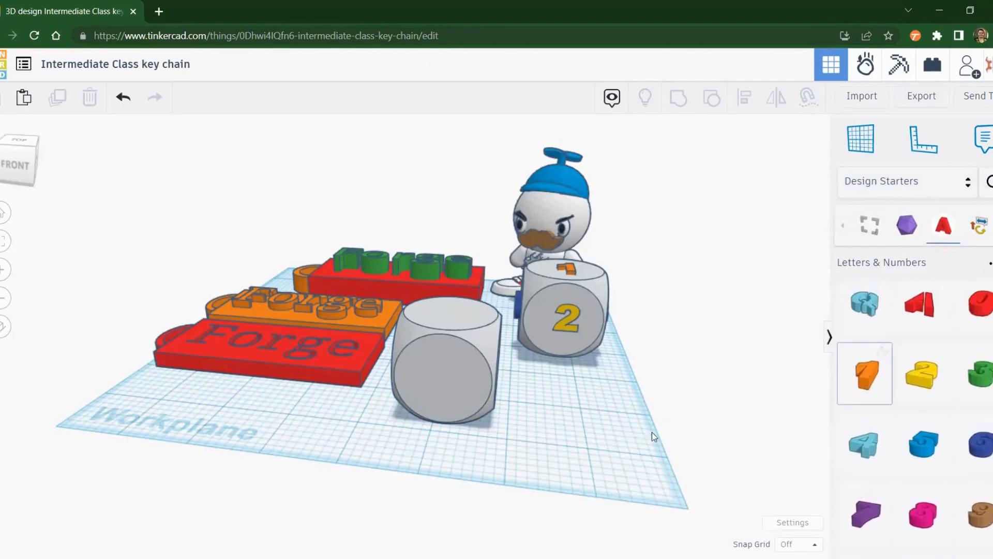
left_click(574, 469)
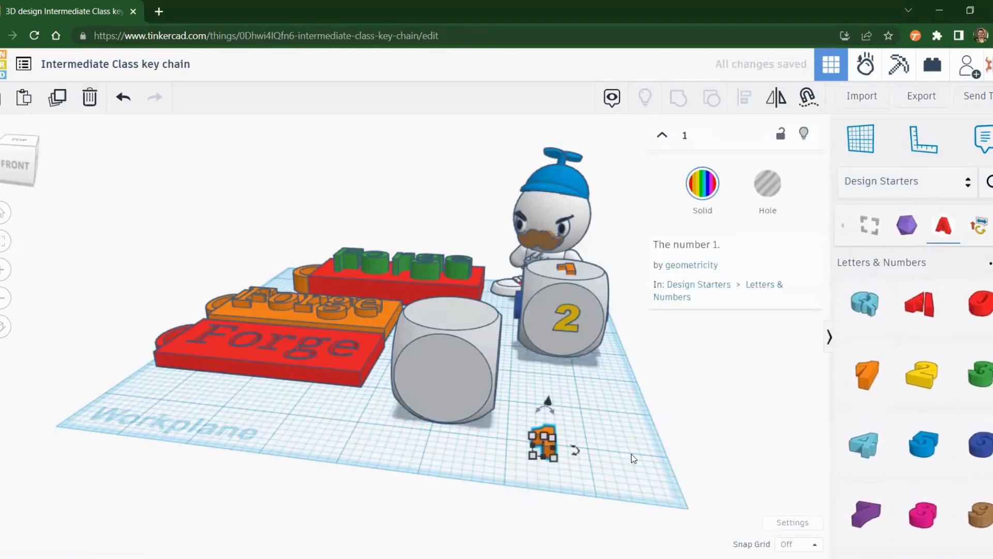
Step: Rotate the number 1 by 90° so it stands upright, undoing the stray extra rotation
right_click_drag(568, 494, 342, 391)
left_click_drag(281, 348, 274, 377)
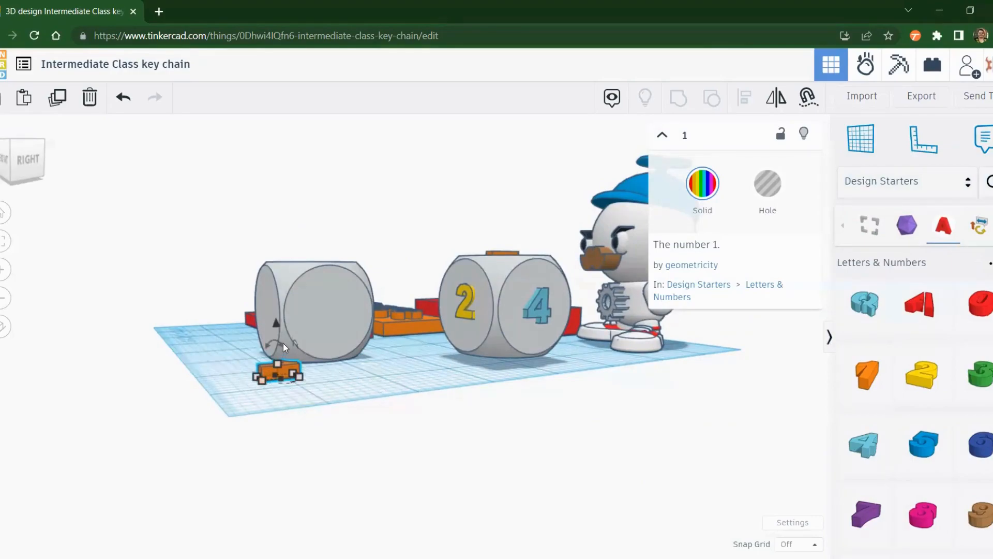
left_click_drag(283, 343, 282, 342)
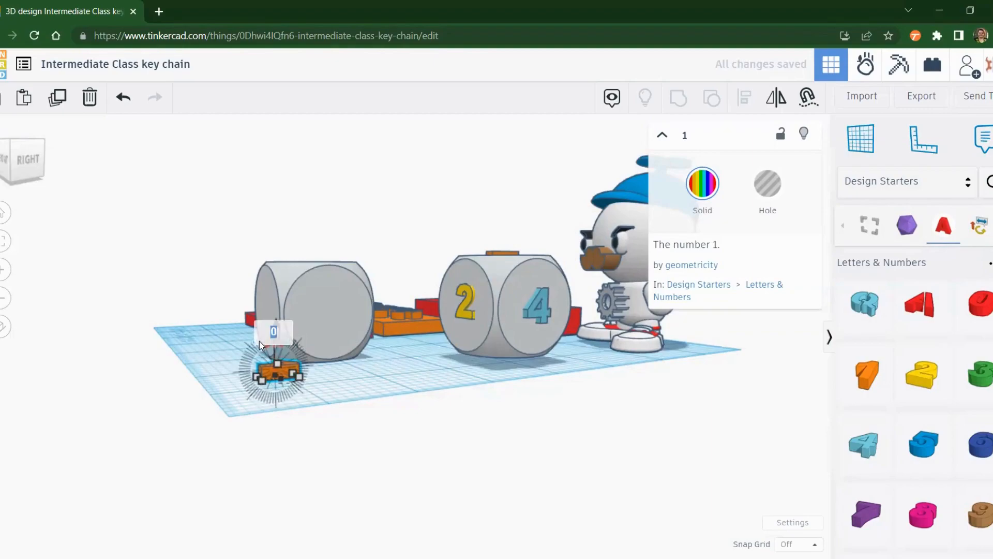
left_click(272, 333)
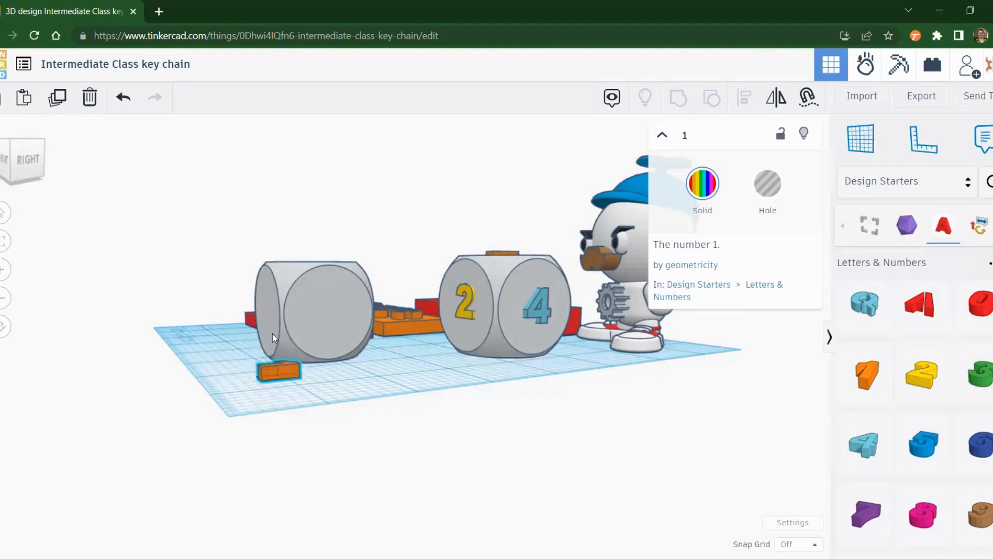
left_click(269, 375)
left_click_drag(266, 344, 256, 372)
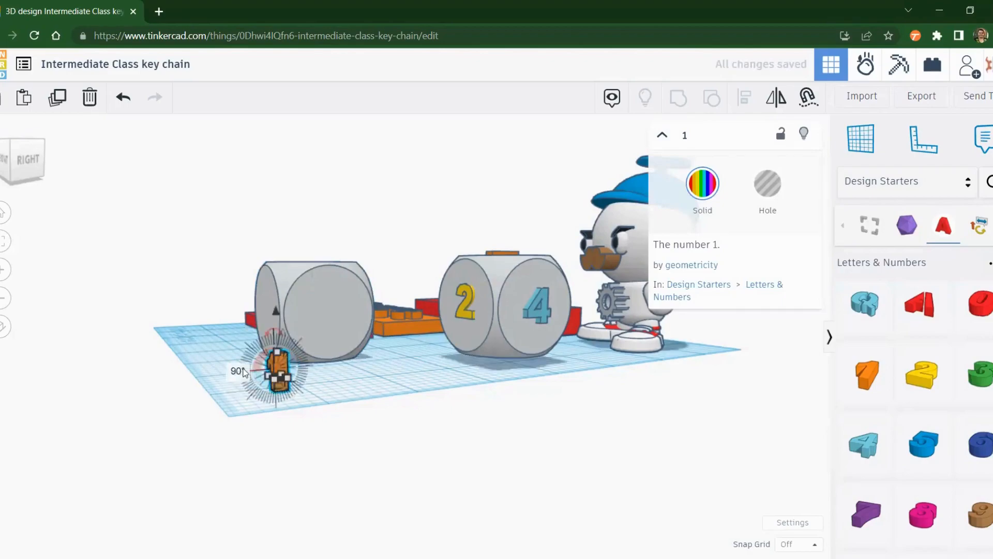
left_click(233, 373)
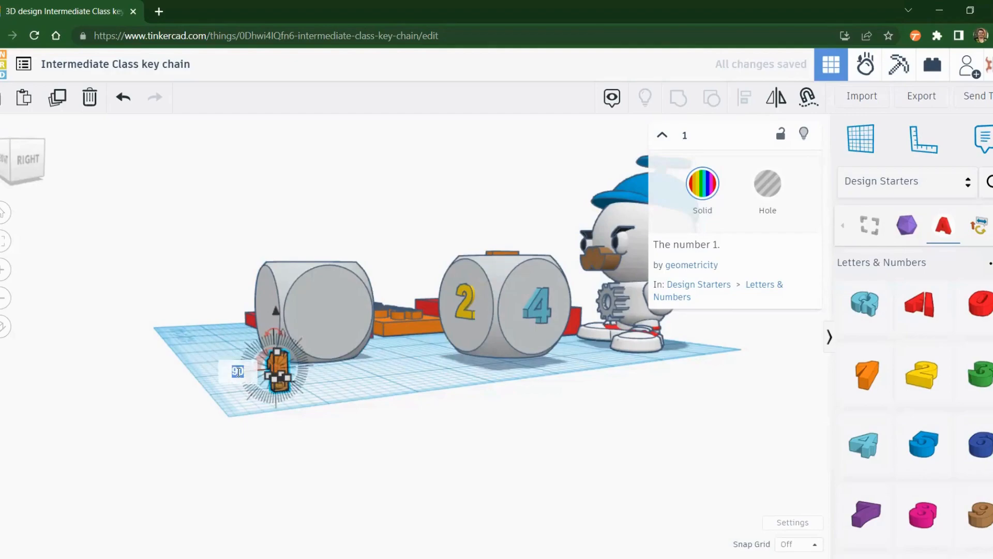
key("Return")
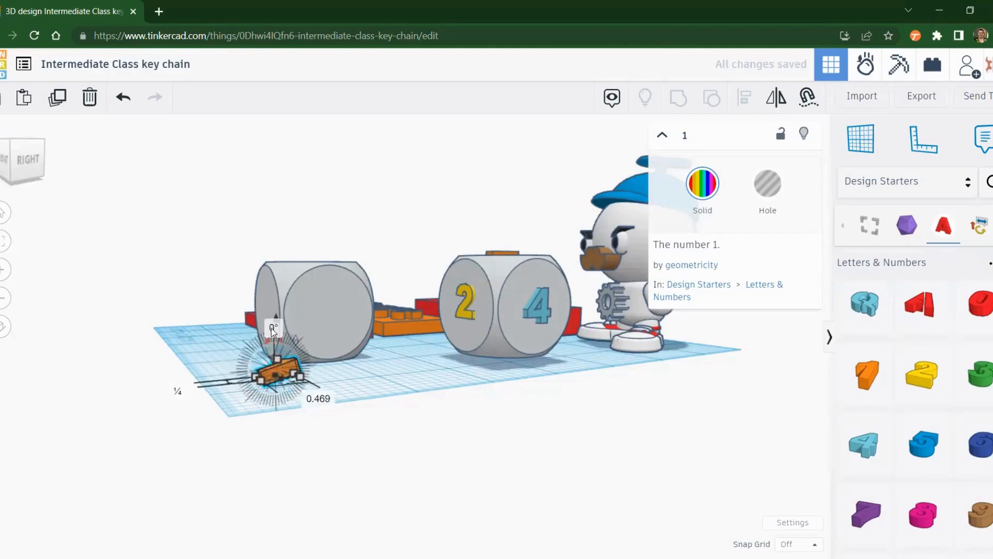
key("ctrl+z")
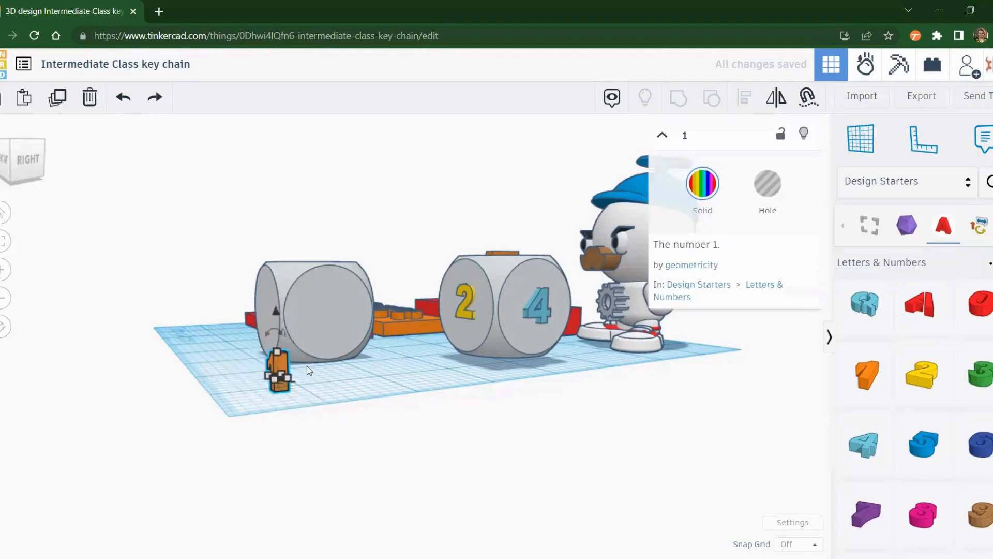
Step: Move the number 1 against the blank die's front face and raise it to about the middle of that face
left_click(275, 421)
right_click_drag(275, 421, 583, 421)
left_click_drag(582, 421, 484, 419)
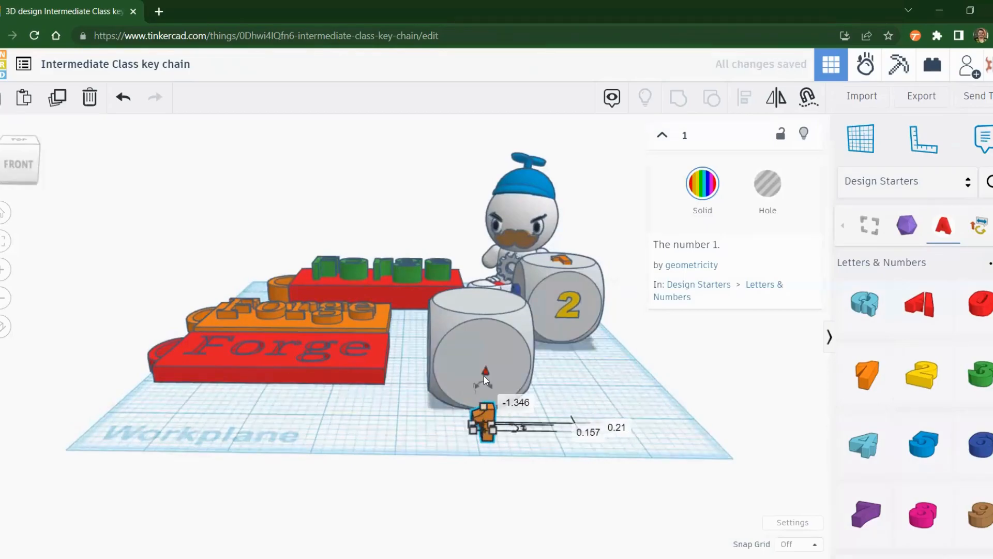
left_click_drag(484, 373, 490, 308)
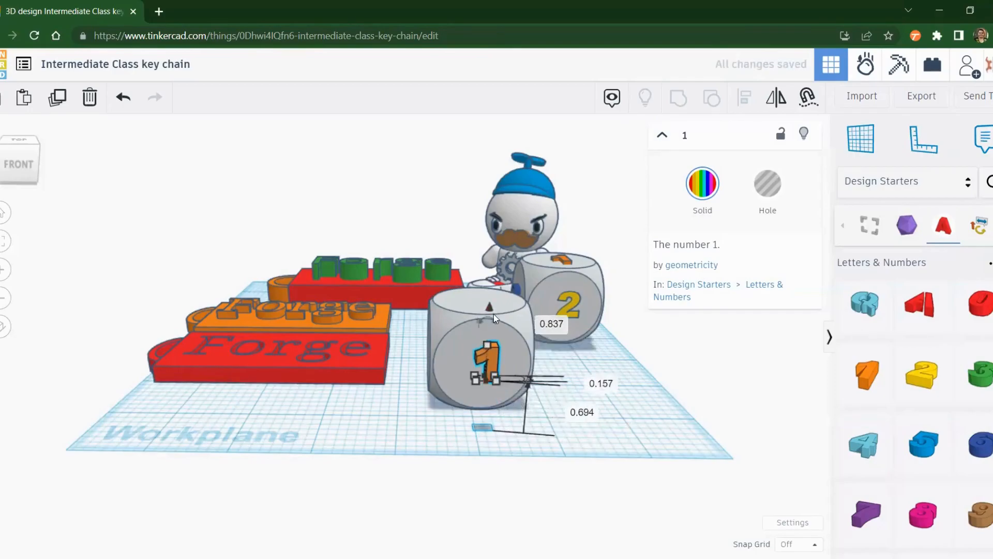
left_click_drag(489, 311, 485, 380)
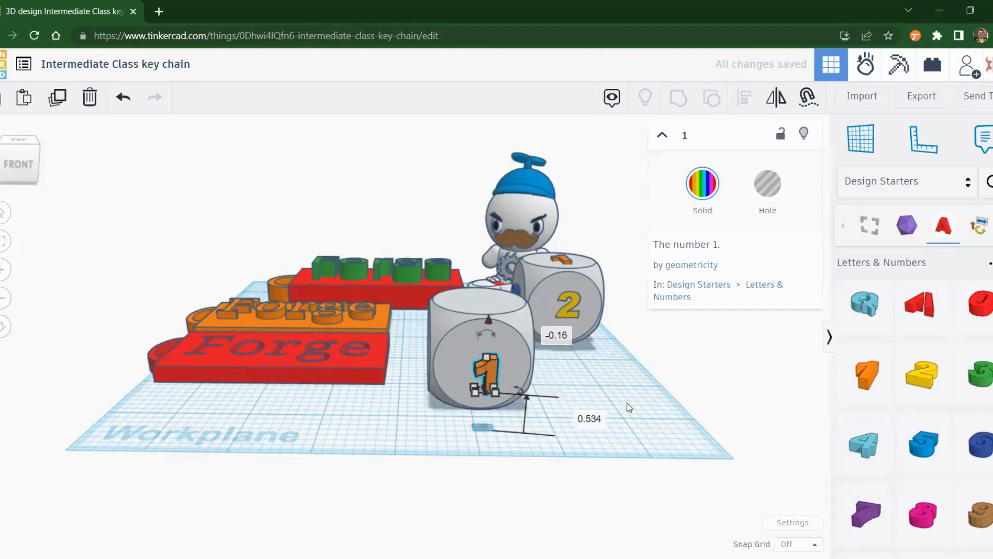
mouse_move(489, 370)
left_mouse_down()
mouse_move(480, 370)
mouse_move(497, 372)
mouse_move(486, 356)
left_mouse_up()
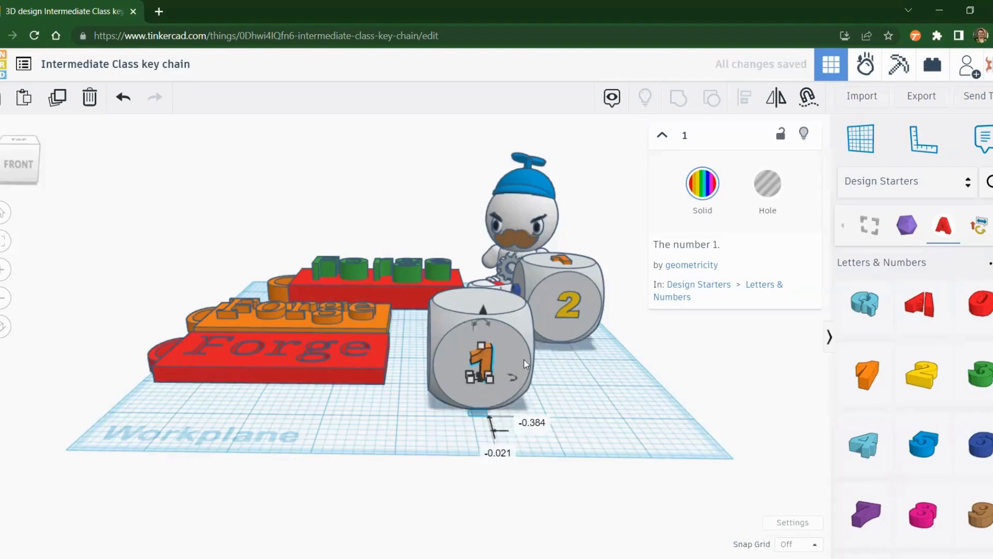
Step: Align the number 1 and the blank die to each other's centres, both sideways and in height
left_click(516, 362, "shift")
left_click(744, 101)
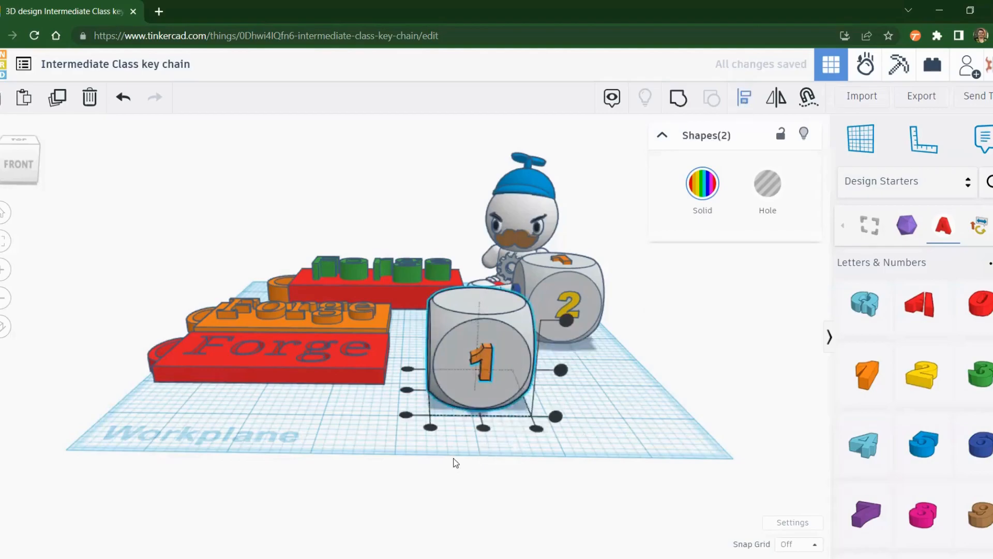
left_click(483, 430)
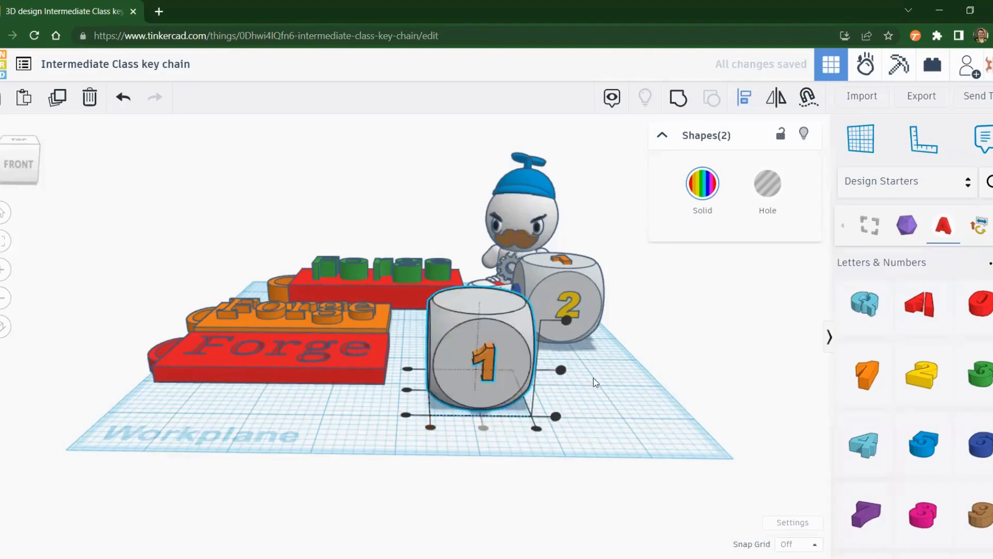
left_click(561, 370)
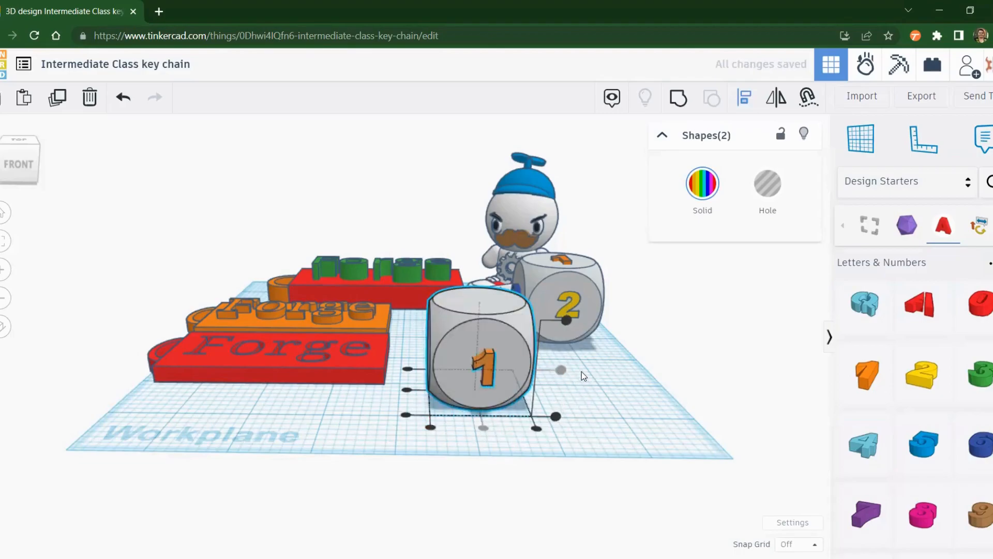
left_click(671, 440)
Step: Try to move the numbered die's body towards the front of the workplane, and undo the move
right_click_drag(541, 426, 458, 459)
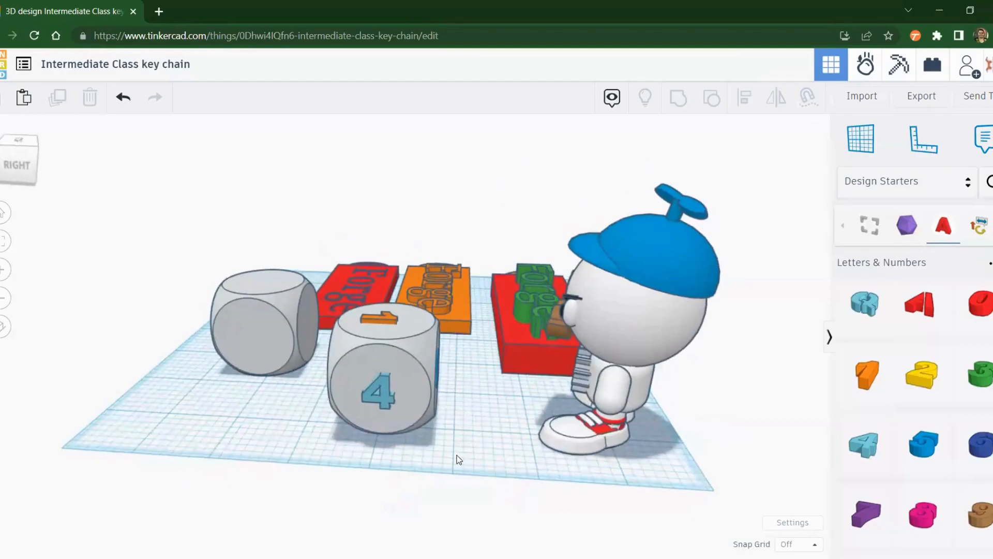
right_click_drag(370, 465, 493, 437)
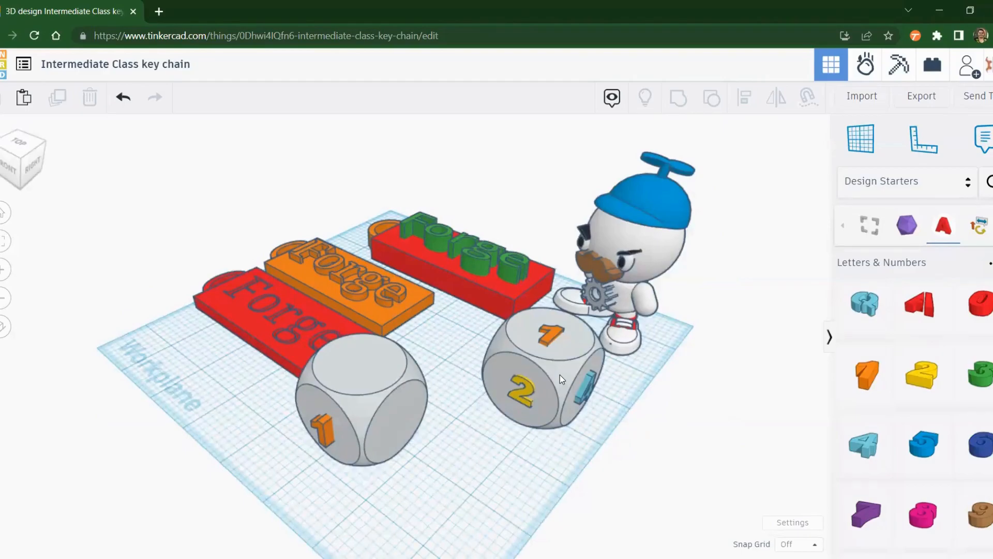
left_click_drag(529, 409, 457, 505)
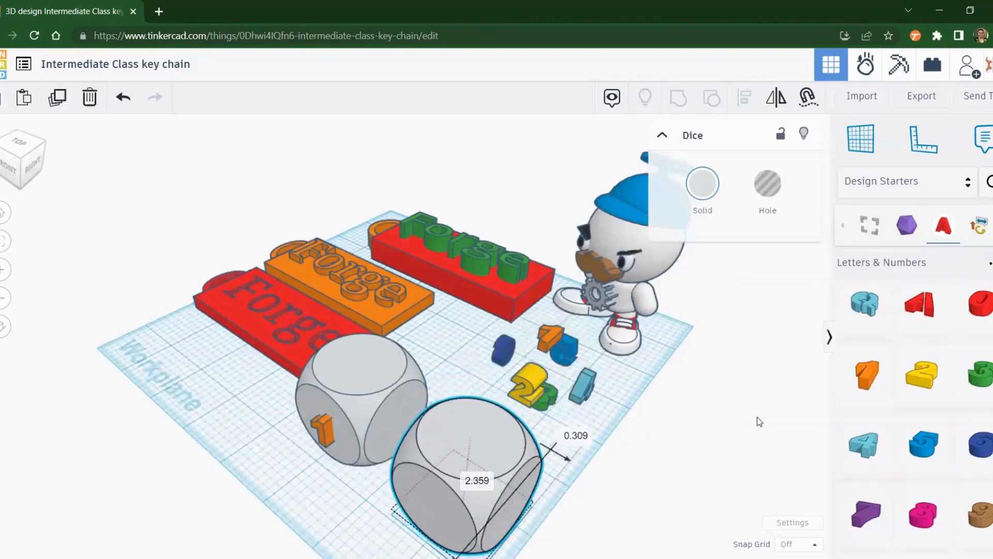
right_click_drag(629, 448, 410, 406)
key("ctrl+z")
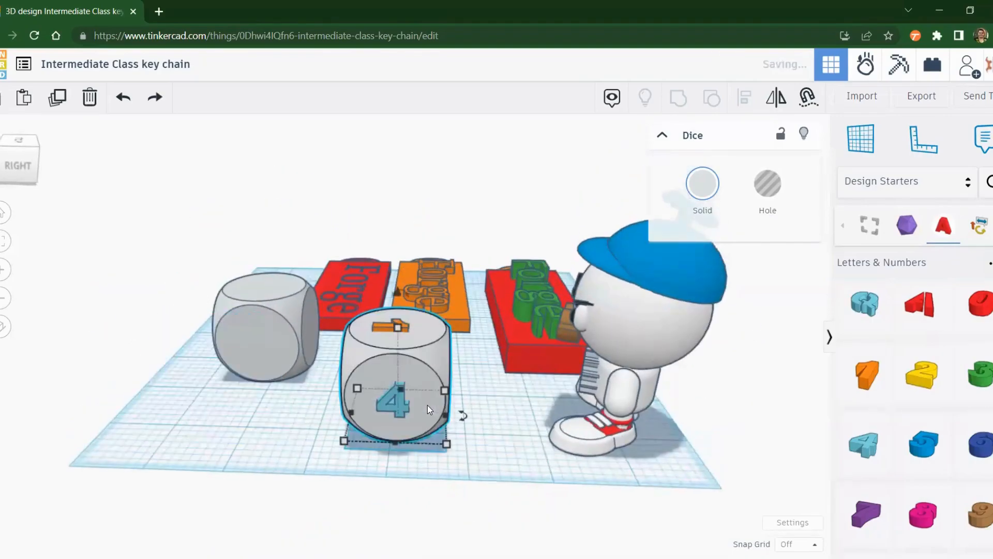
Step: Select the numbered die's body together with its six digits and group them into one shape
left_click_drag(276, 426, 366, 495)
right_click_drag(365, 494, 592, 501)
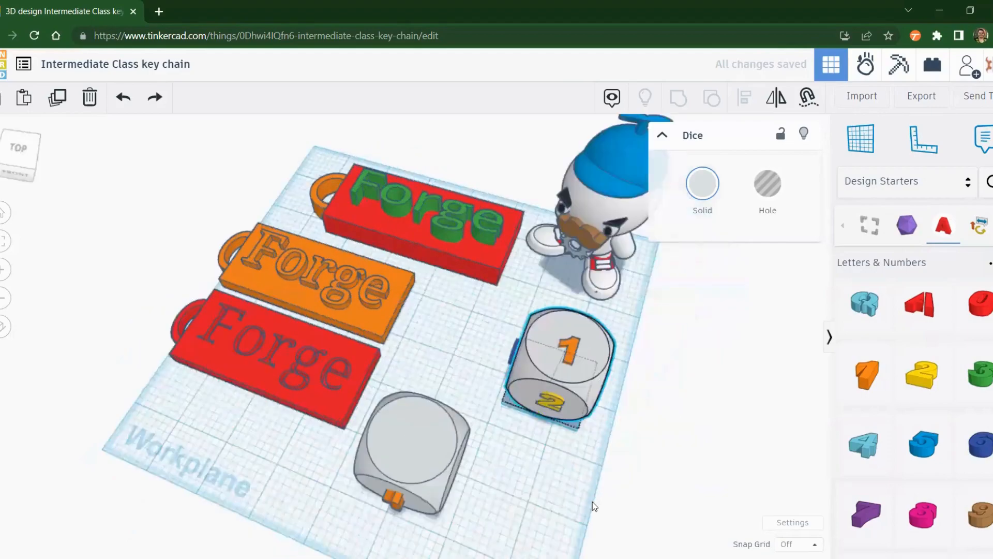
left_click(619, 332)
right_click_drag(623, 375, 606, 385)
left_click_drag(633, 387, 500, 281)
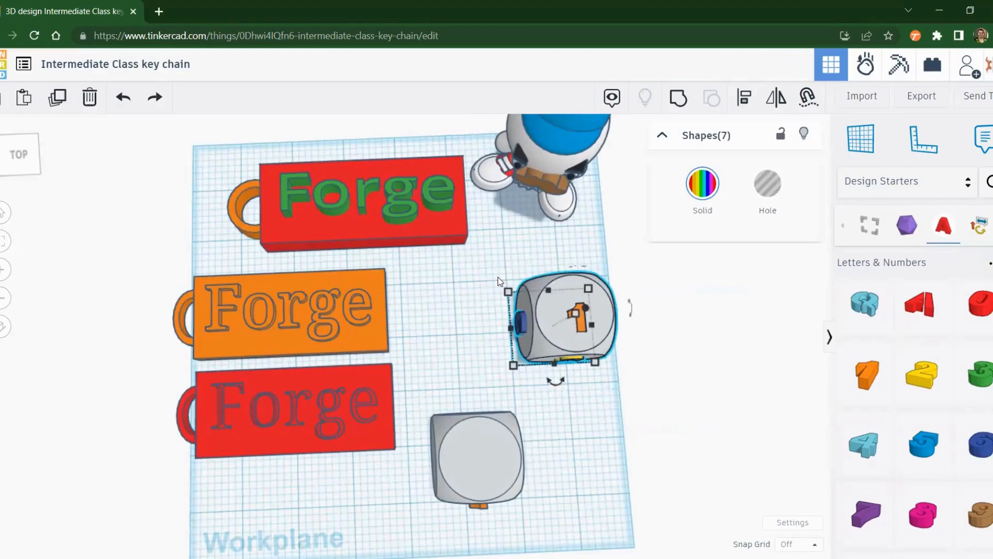
left_click(677, 98)
right_click_drag(569, 414, 456, 401)
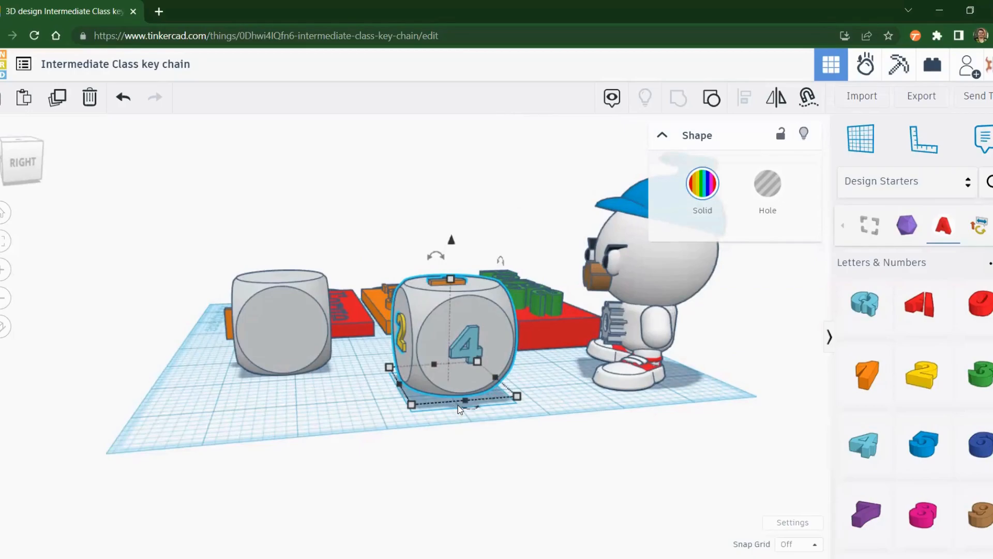
Step: Turn off the Multicolor option of the grouped numbered die so its body and digits share one solid colour
left_click(723, 185)
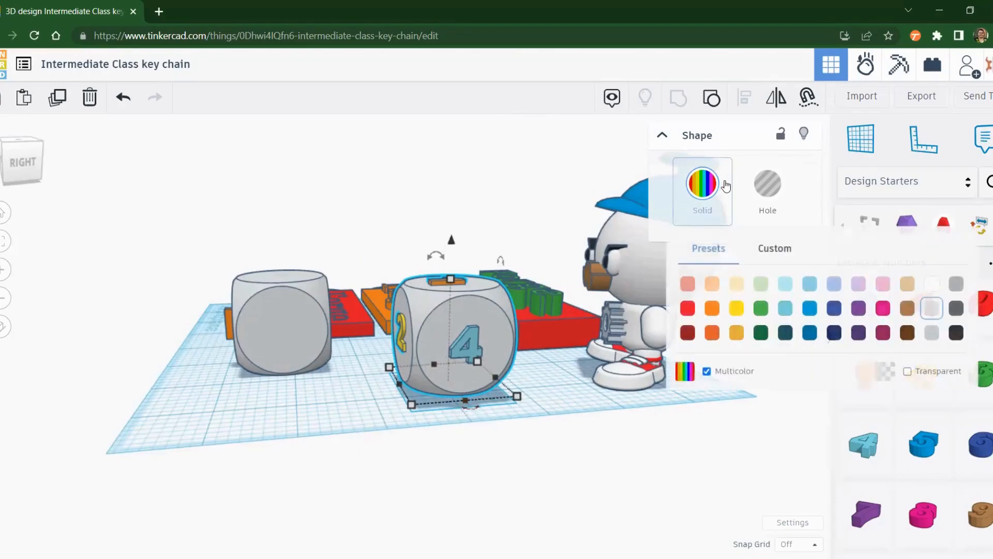
left_click(335, 412)
right_click_drag(335, 412, 537, 423)
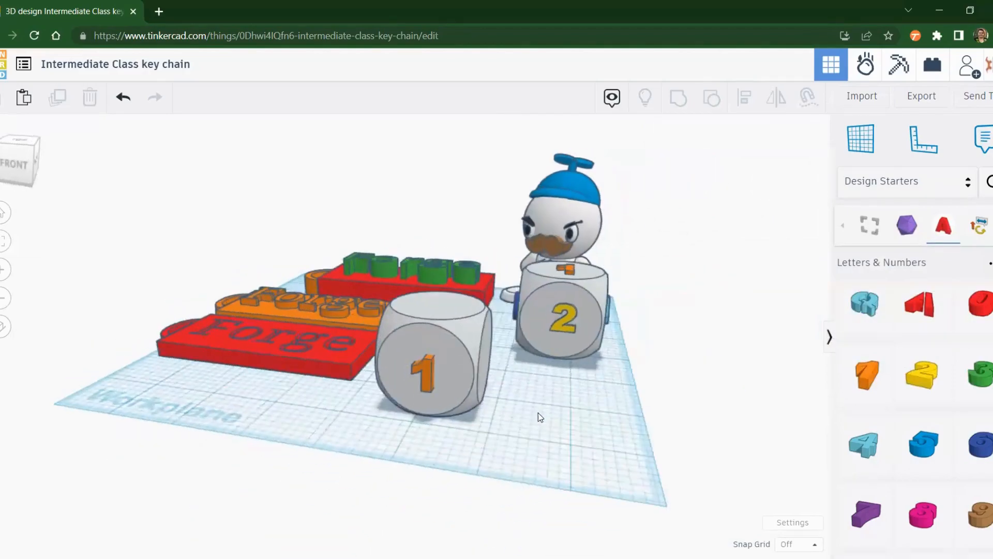
mouse_move(588, 341)
left_mouse_down()
mouse_move(590, 414)
mouse_move(552, 422)
mouse_move(619, 443)
mouse_move(658, 332)
mouse_move(627, 353)
mouse_move(601, 345)
left_mouse_up()
left_click(654, 238)
left_click(637, 315)
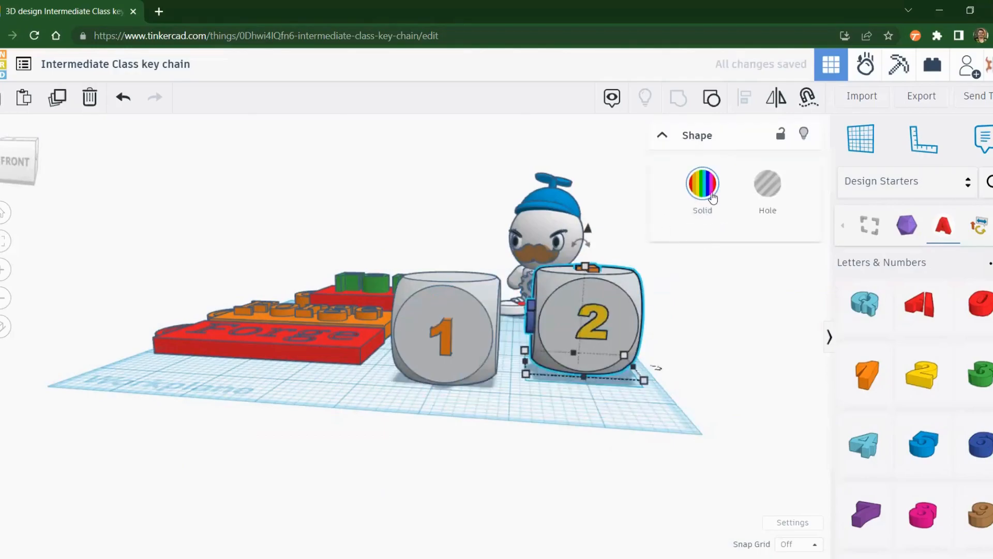
left_click(713, 198)
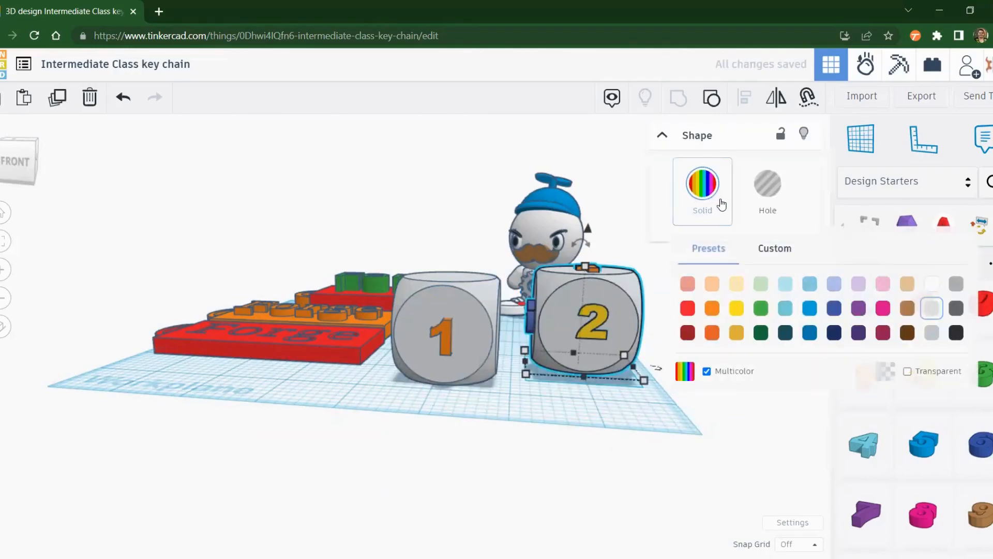
left_click(706, 371)
left_click(624, 403)
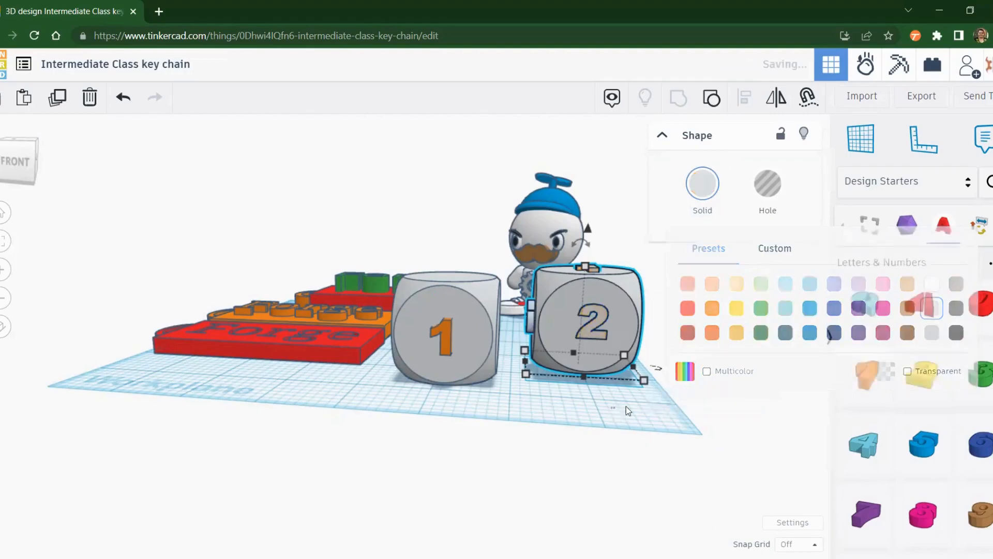
Step: Move the numbered die about 0.67 sideways and 1.87 front-to-back on the workplane, and deselect it
right_click_drag(429, 378, 540, 477)
left_click_drag(540, 477, 567, 366)
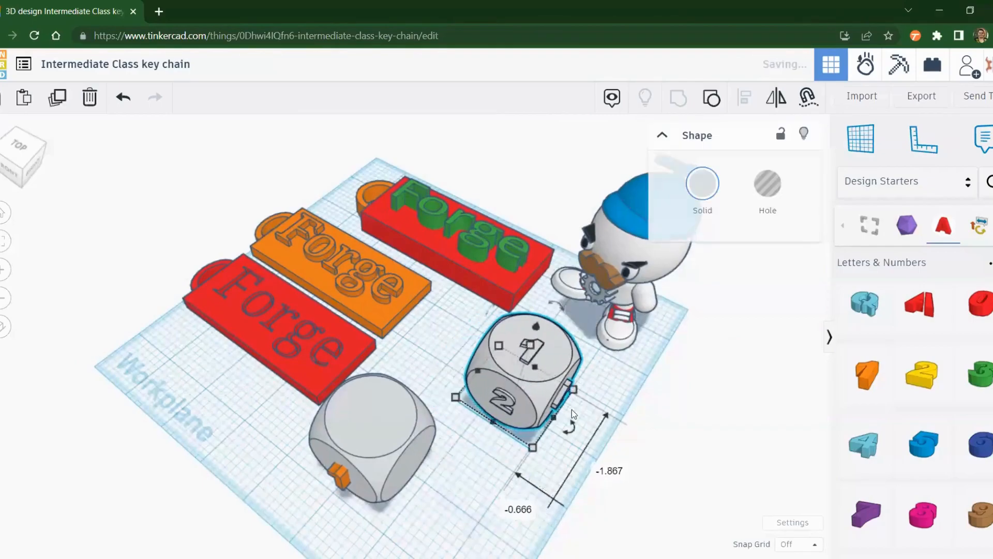
left_click(611, 447)
right_click_drag(390, 372, 659, 445)
Step: Browse the shapes library's Hardware and Creatures & Characters collections, loading more of the character shapes
left_click(935, 195)
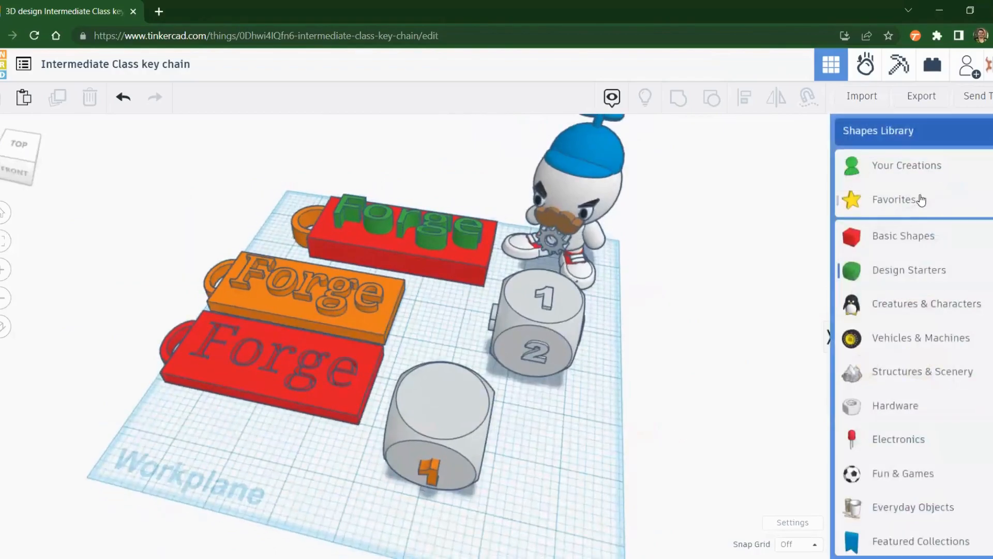
left_click(905, 411)
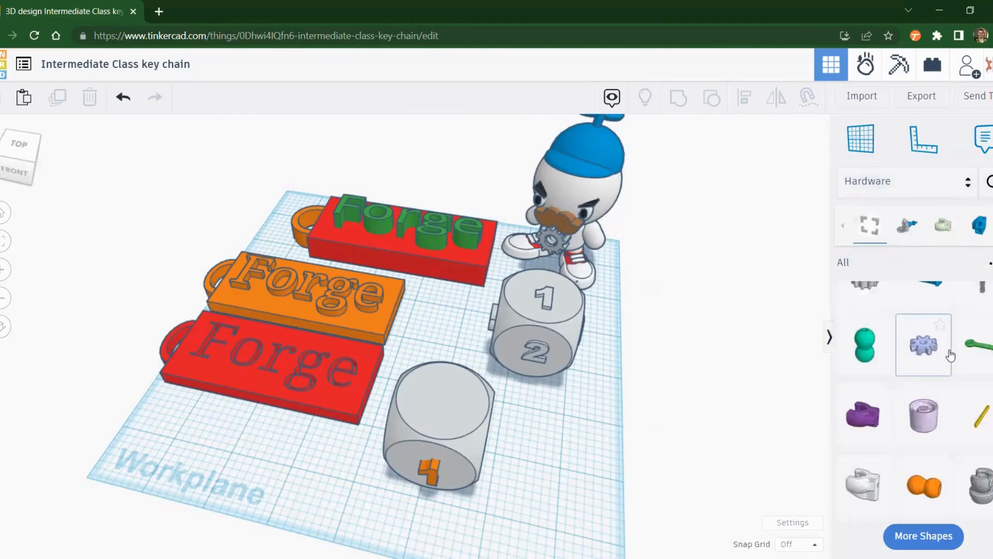
scroll(953, 414, "up", 1)
scroll(975, 473, "up", 1)
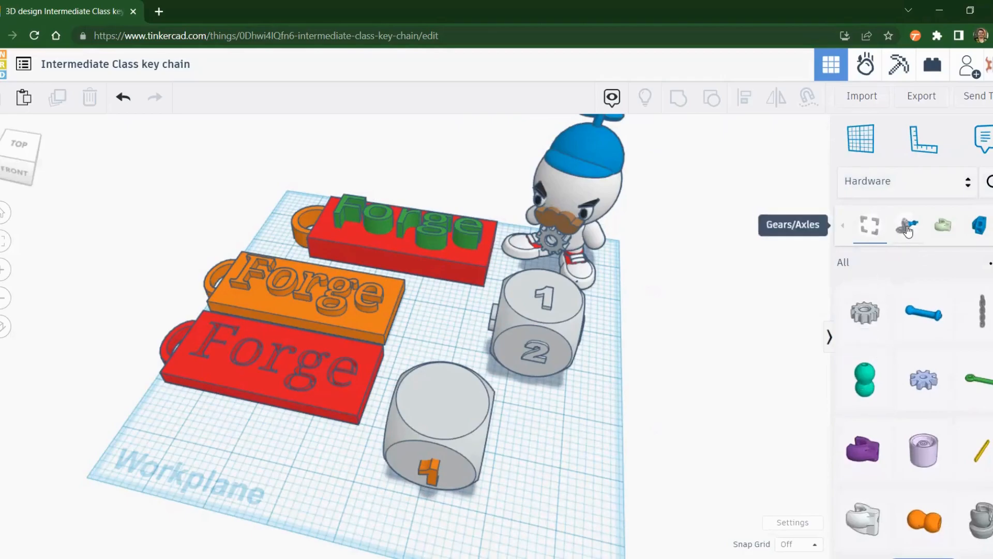
left_click(906, 182)
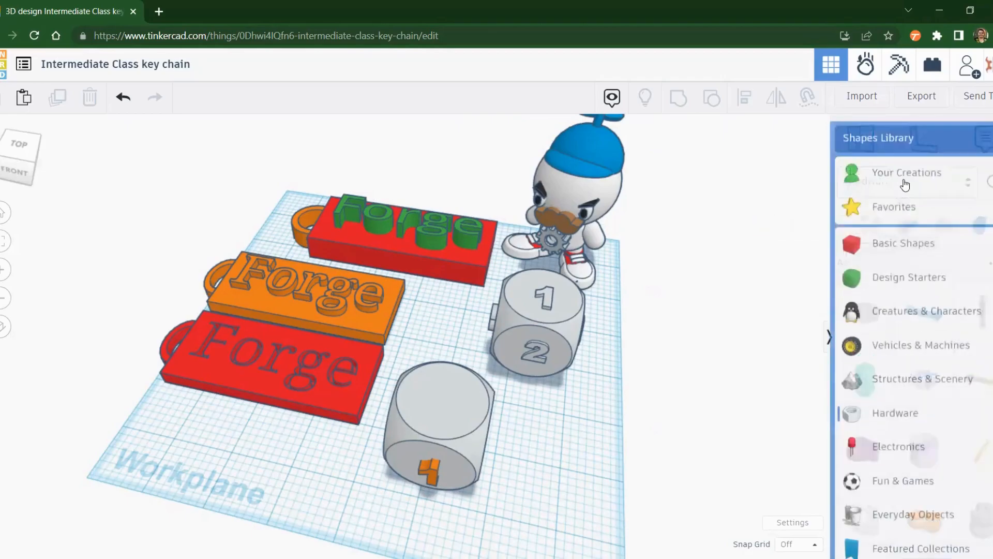
left_click(905, 311)
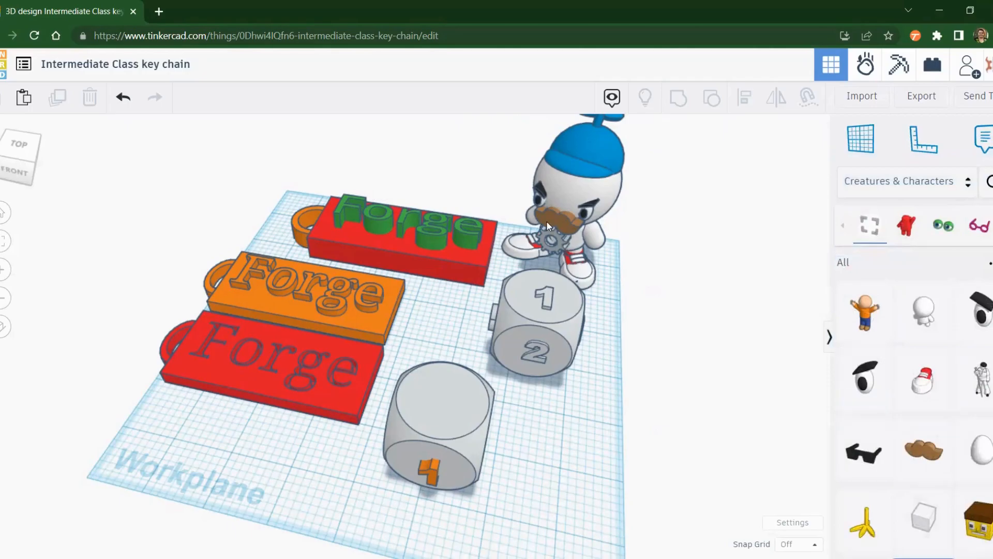
scroll(926, 481, "down", 2)
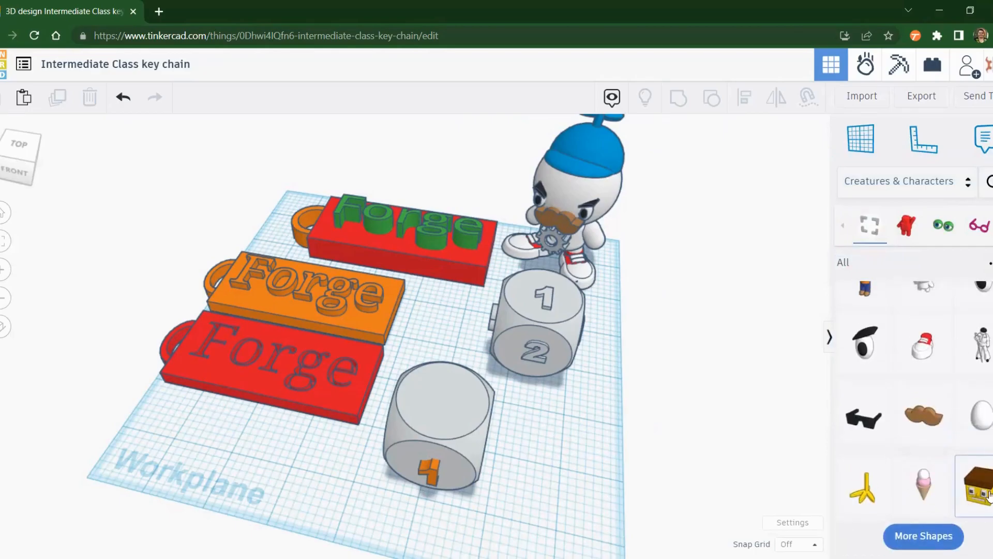
left_click(917, 538)
scroll(944, 419, "down", 5)
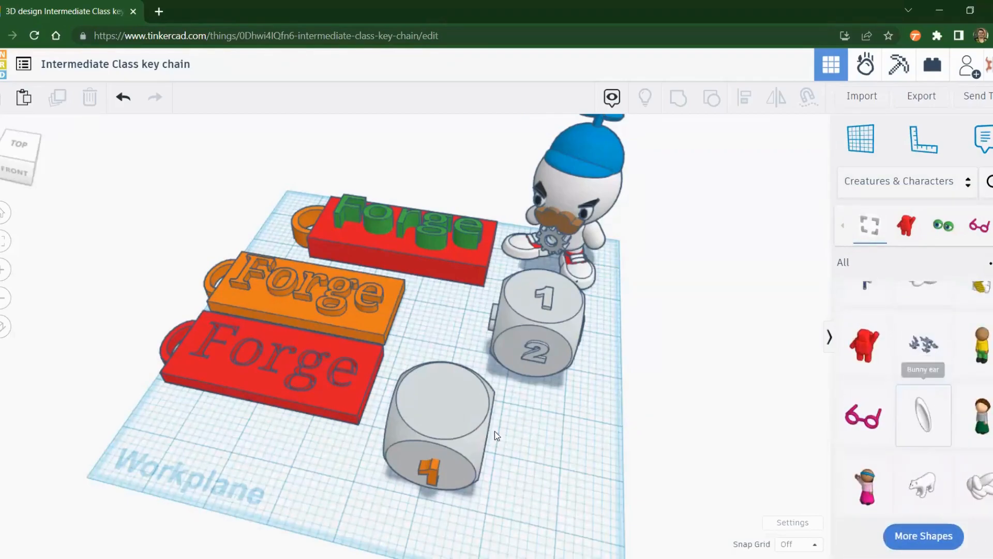
Step: Remove the blank die with its number 1, and move the orange and red Forge key chains closer together
right_click_drag(562, 495, 552, 519)
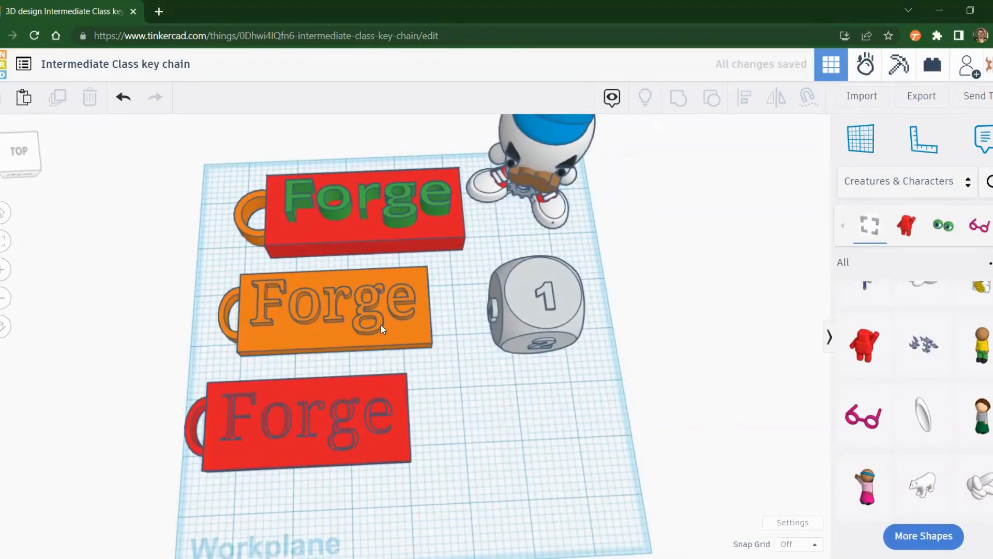
left_click_drag(395, 325, 371, 327)
left_click_drag(364, 420, 351, 423)
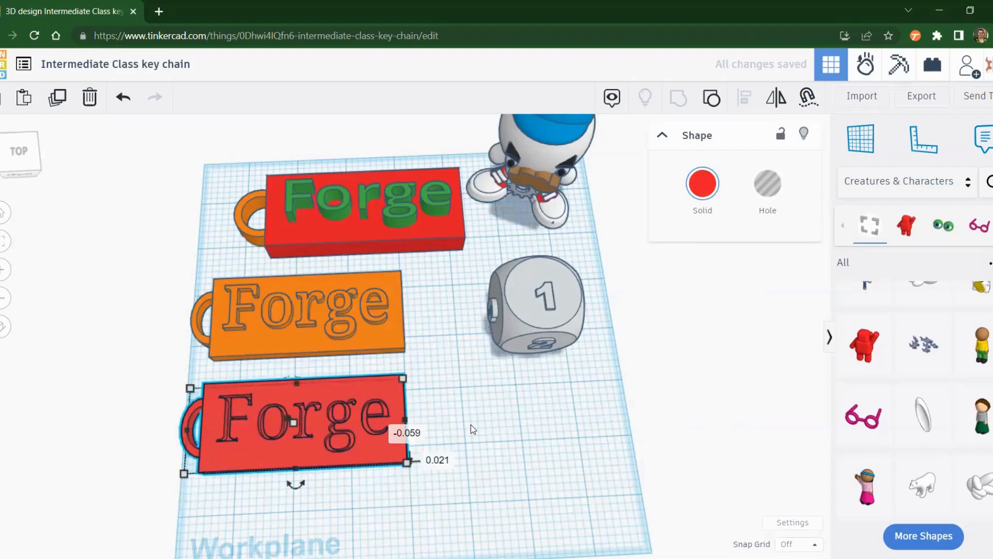
left_click(368, 322)
left_click_drag(368, 321, 363, 334)
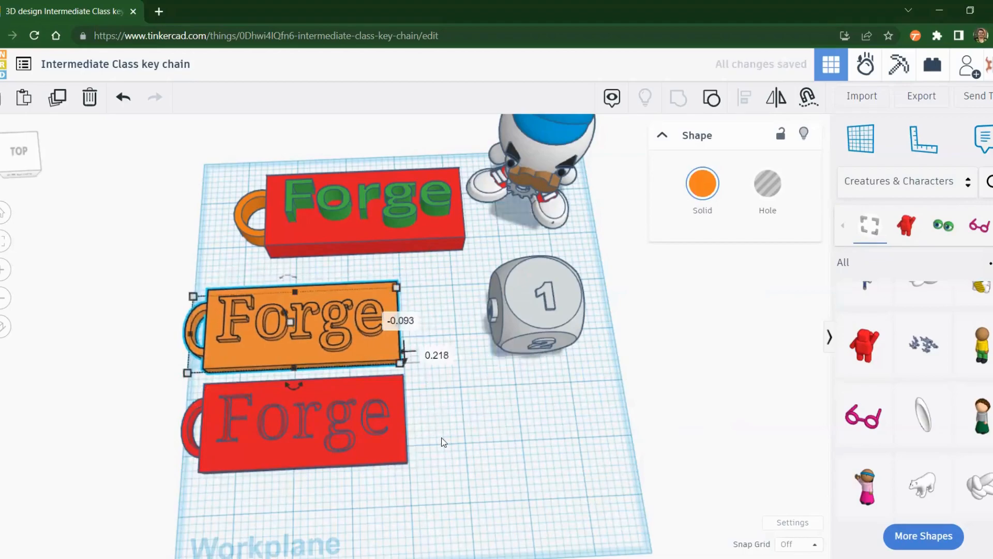
left_click(436, 470)
Step: Select the orange and red Forge key chains together and export them as an STL file
left_click(341, 319)
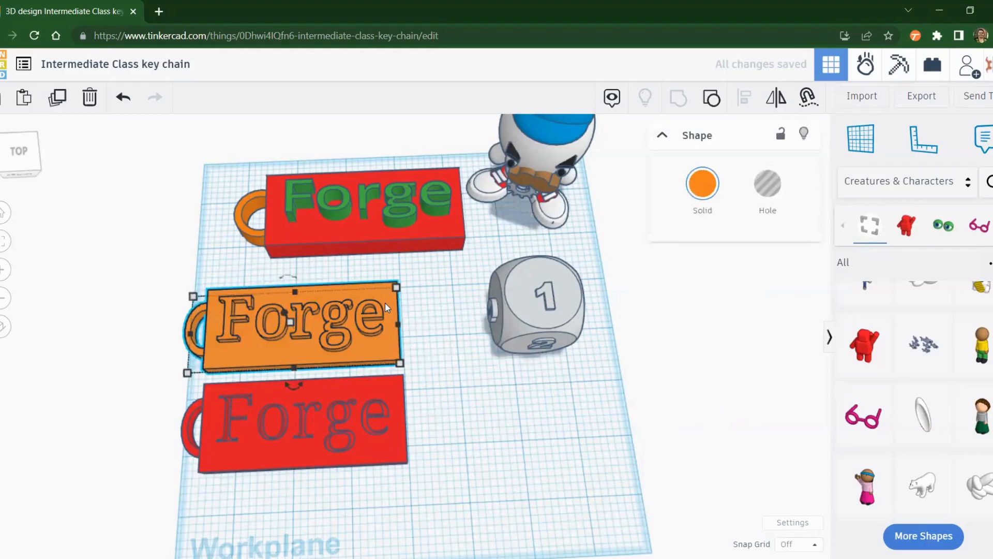
key("Escape")
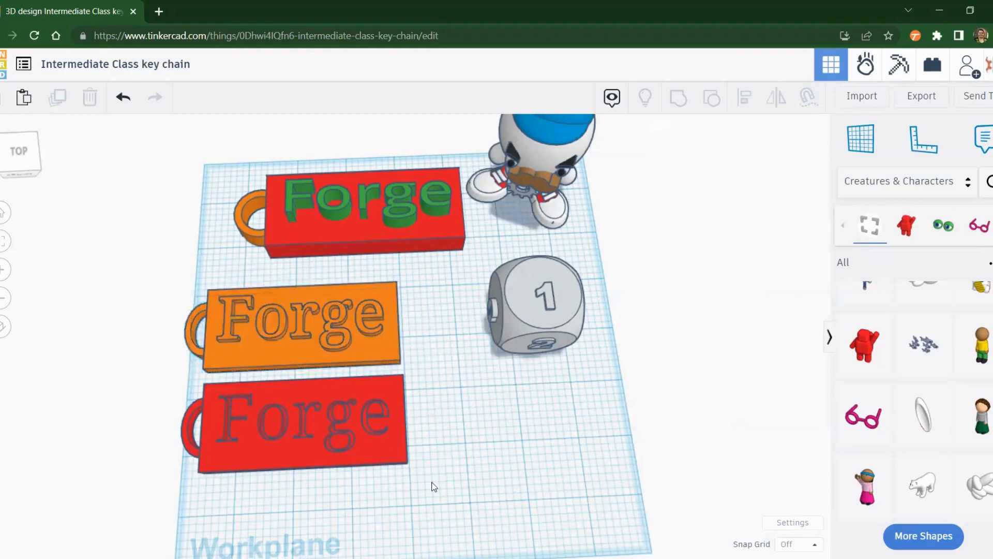
left_click_drag(32, 248, 110, 294)
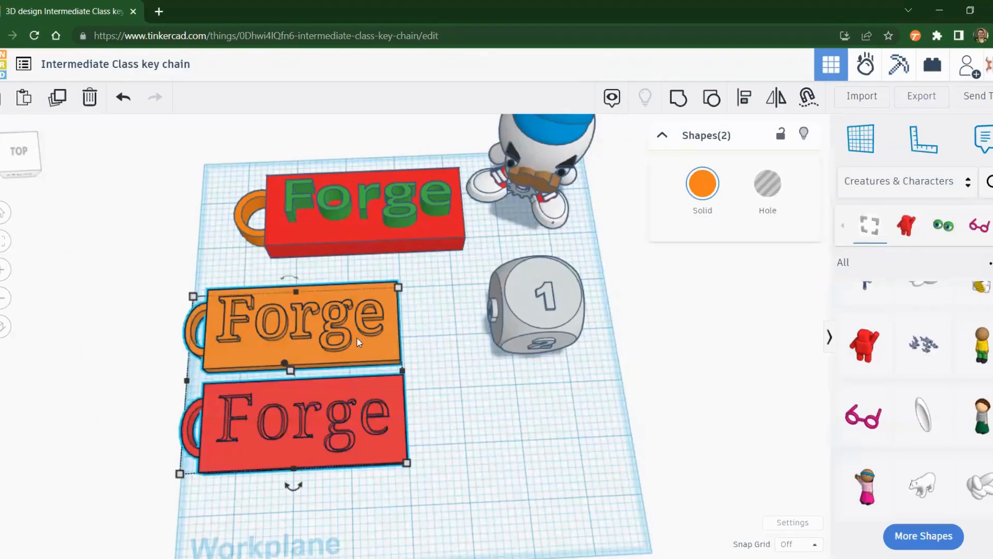
left_click(924, 101)
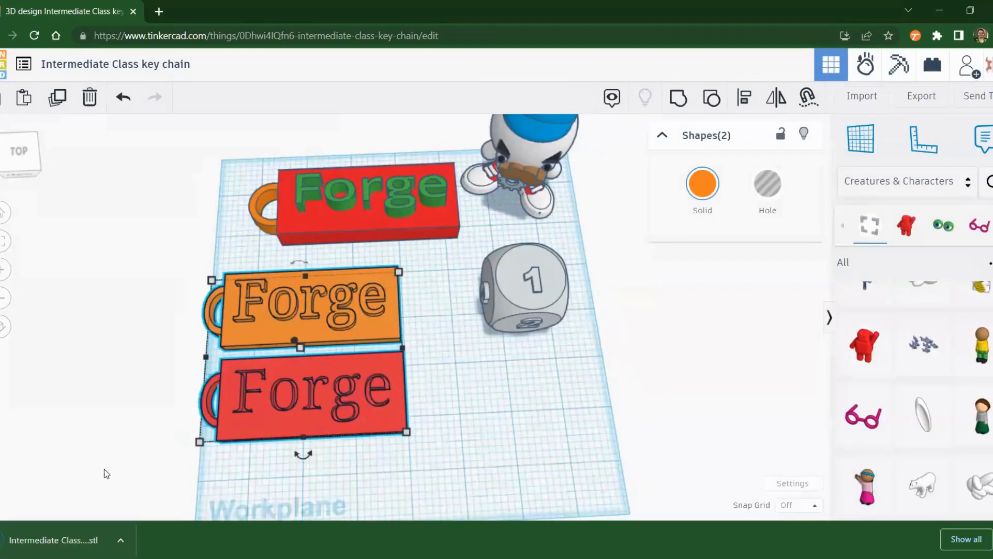
Step: Switch to a new browser tab, load eapl.org and open the library's Forge Makerspace page
left_click(159, 12)
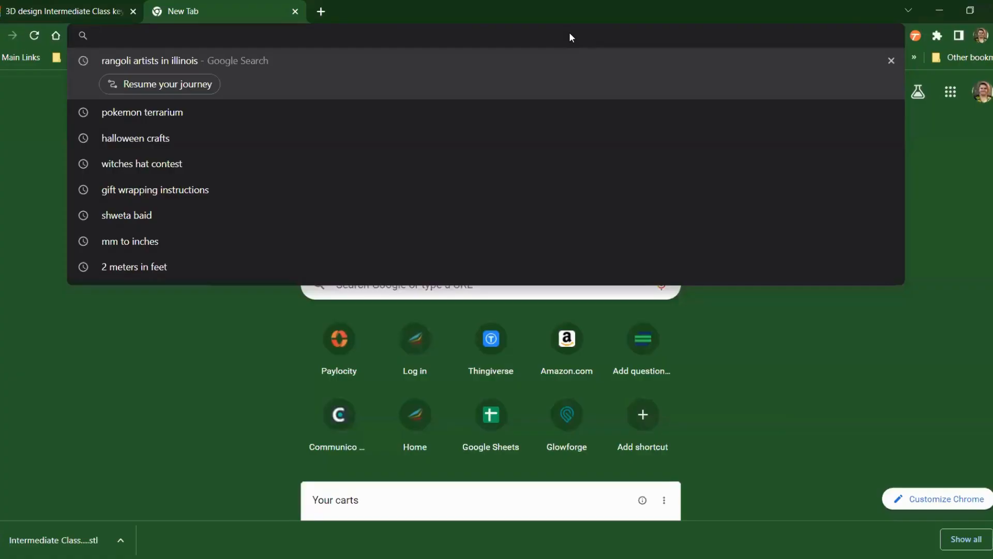
type("eapl.org")
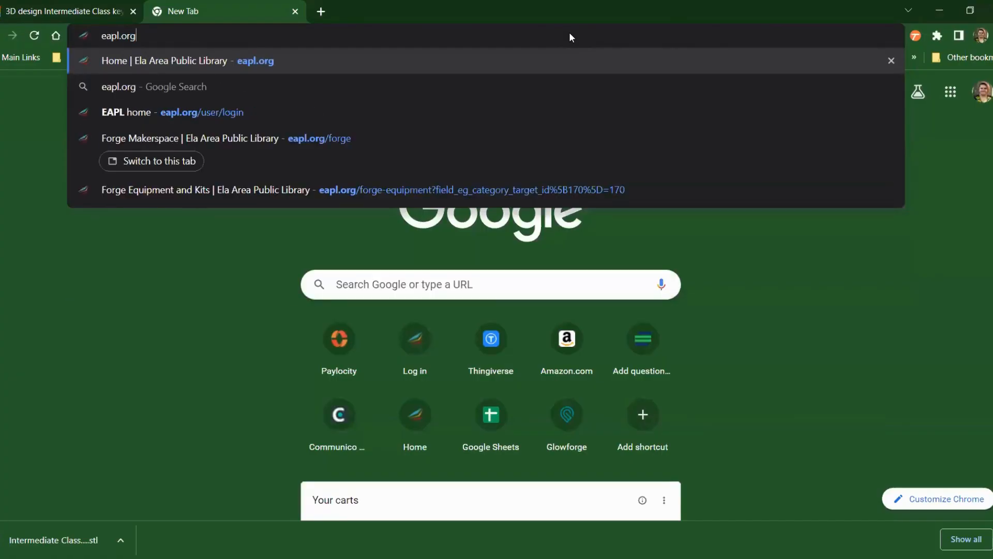
key("Return")
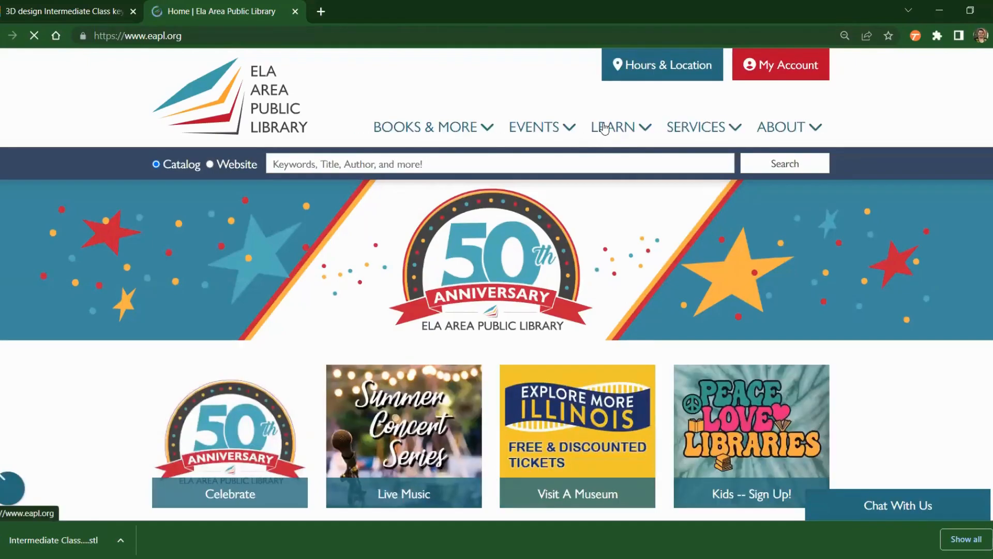
left_click(639, 130)
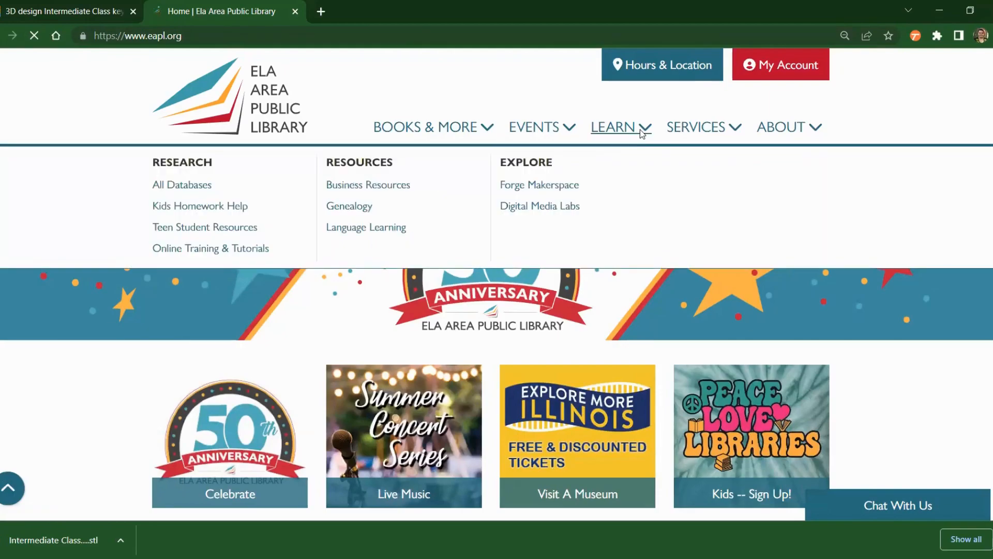
left_click(522, 187)
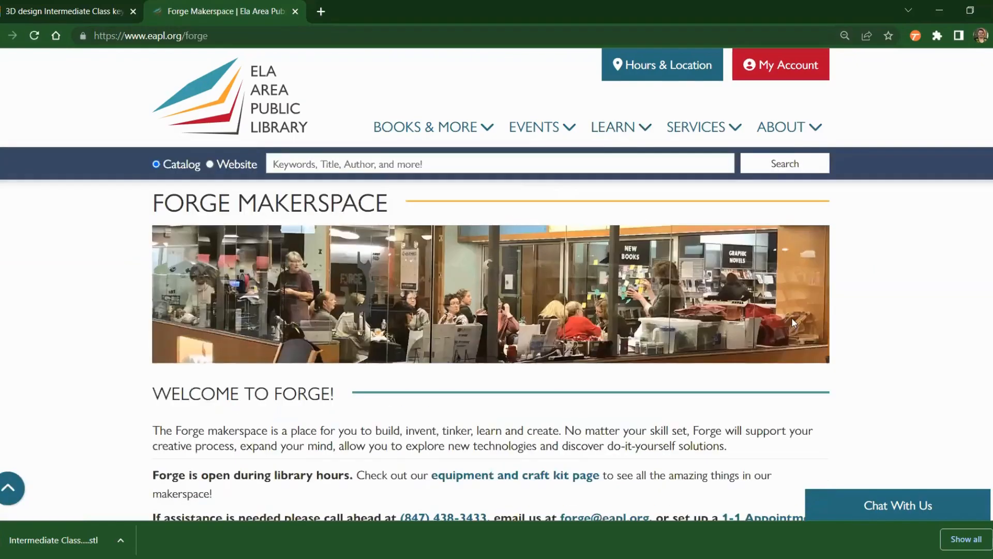
Step: Look through the Forge Makerspace page's introduction, equipment, FAQs and request links
scroll(384, 336, "down", 5)
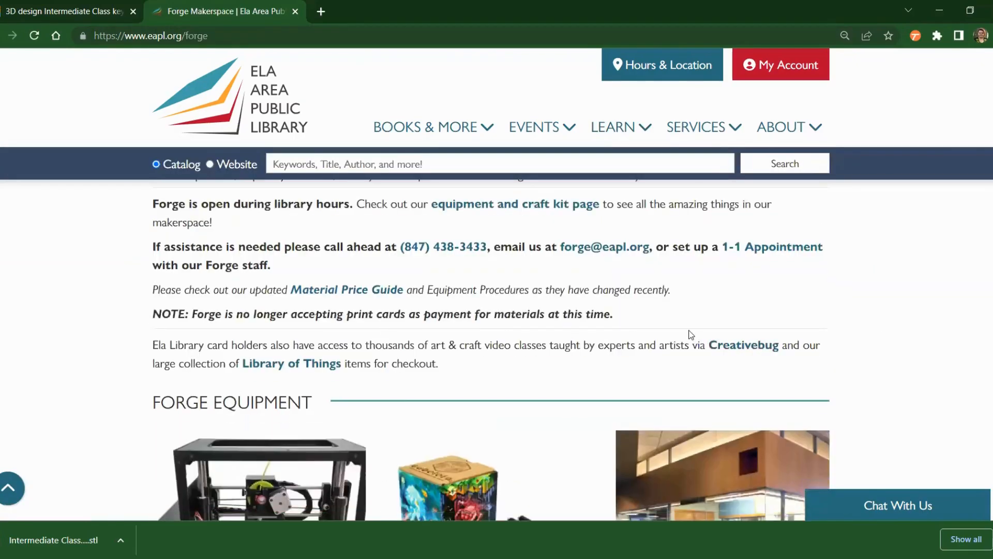
scroll(677, 331, "down", 6)
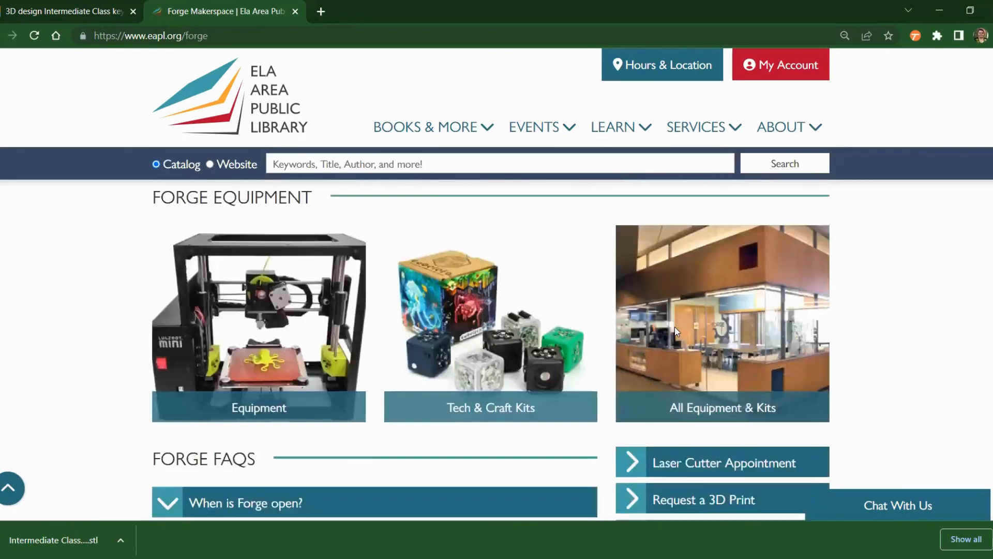
scroll(677, 331, "up", 7)
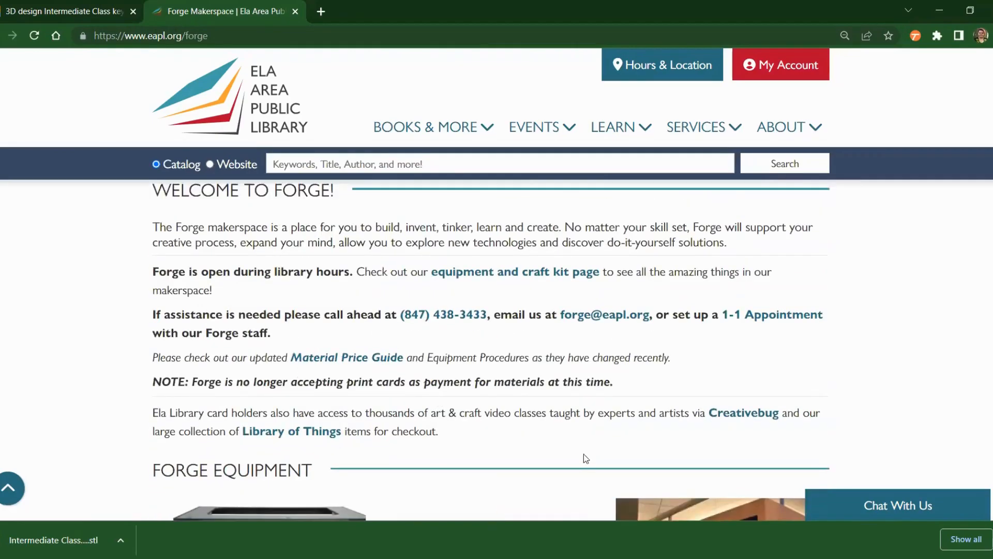
scroll(705, 345, "down", 6)
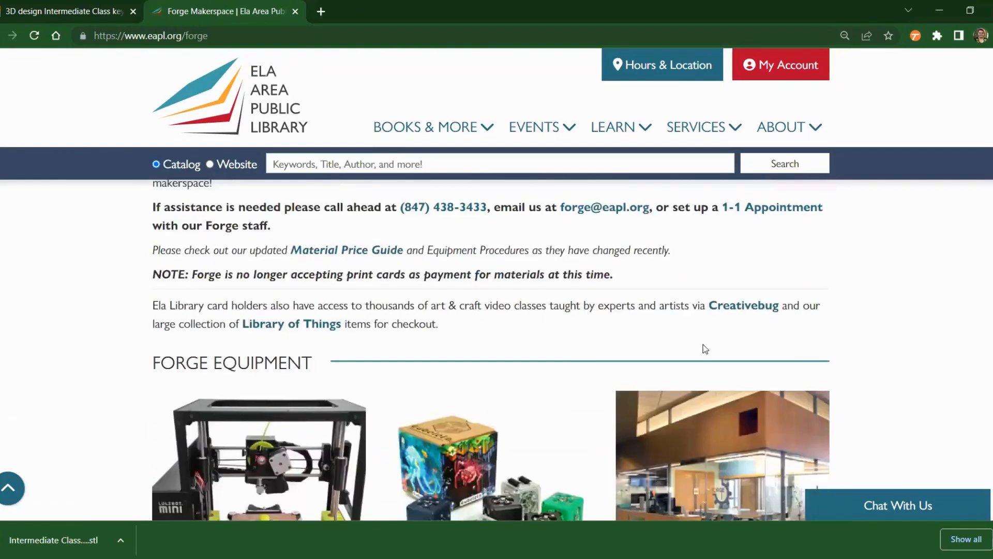
scroll(616, 281, "up", 6)
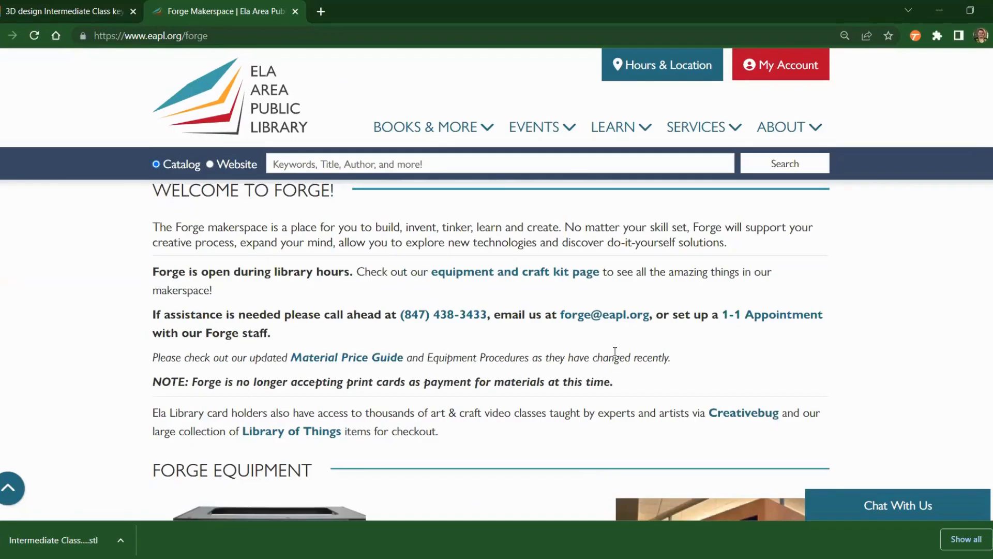
scroll(610, 349, "up", 1)
scroll(609, 348, "down", 8)
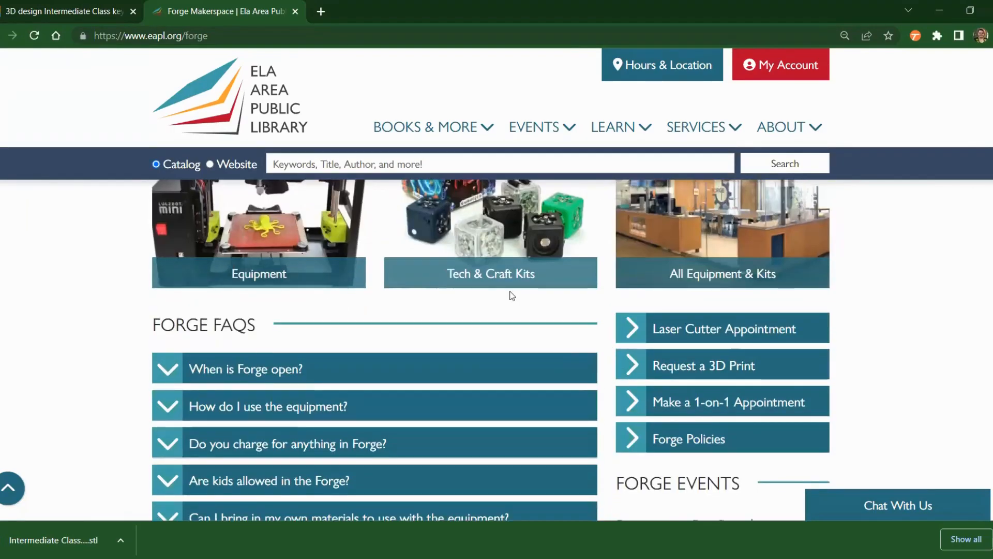
scroll(761, 293, "down", 1)
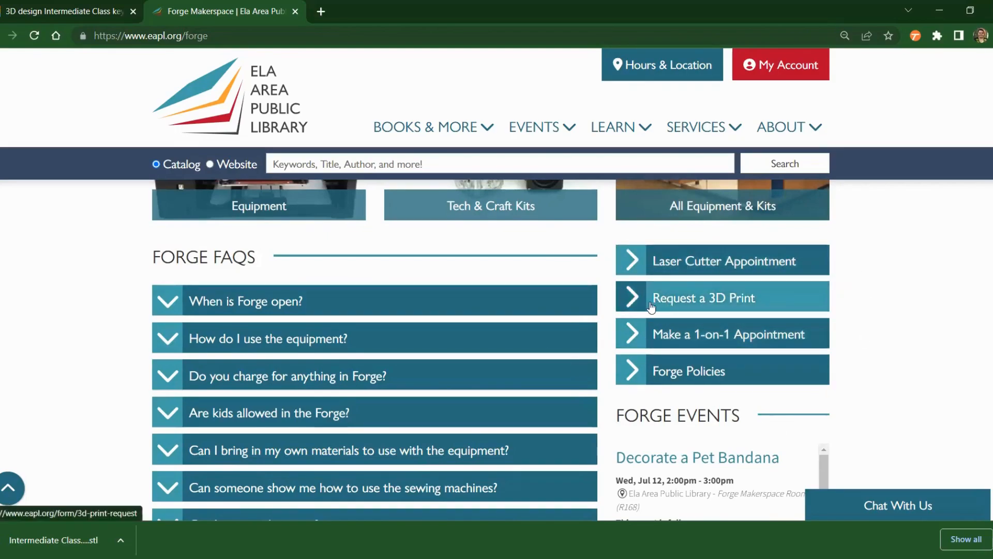
Step: Open the 3D print request form and review its contact fields, color preferences and upload rules
left_click(716, 300)
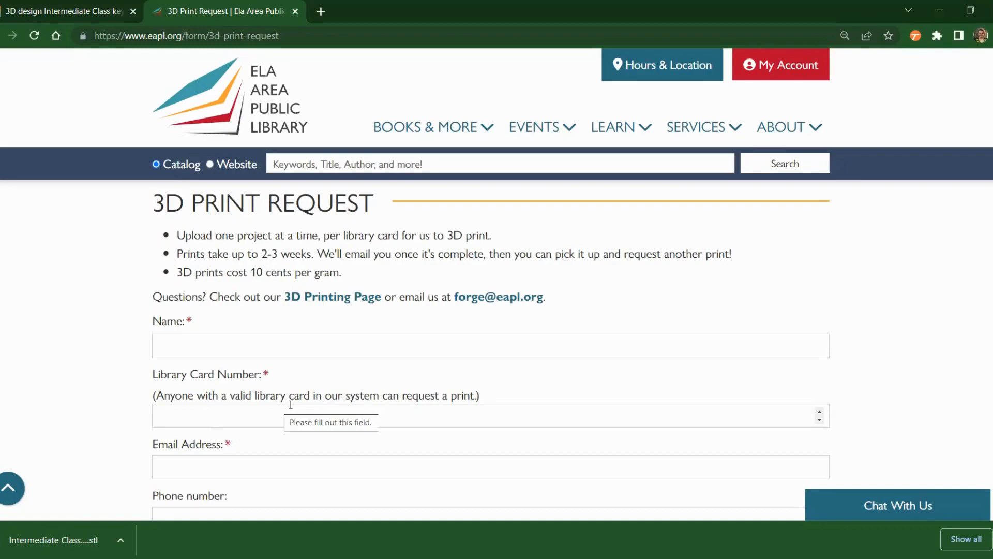
scroll(290, 406, "down", 3)
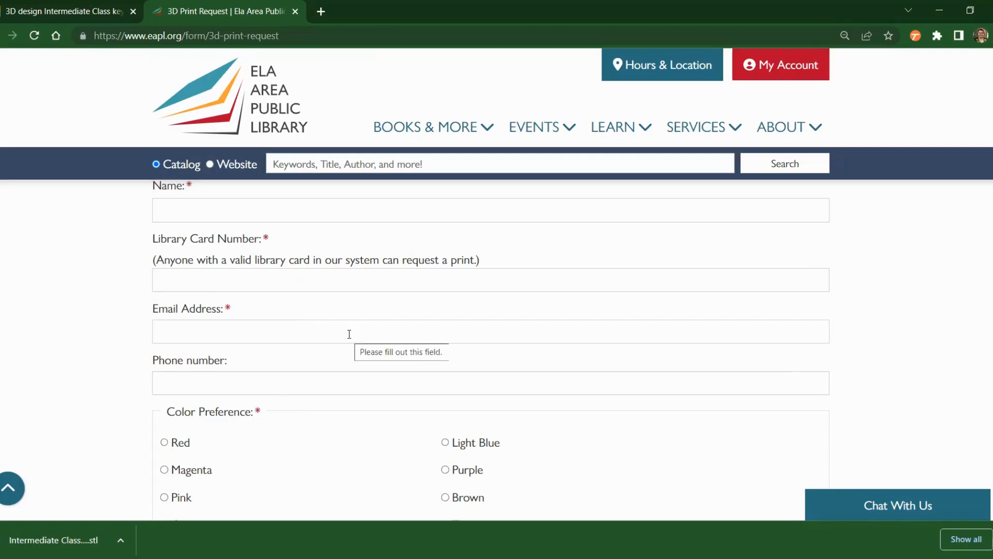
left_click(305, 336)
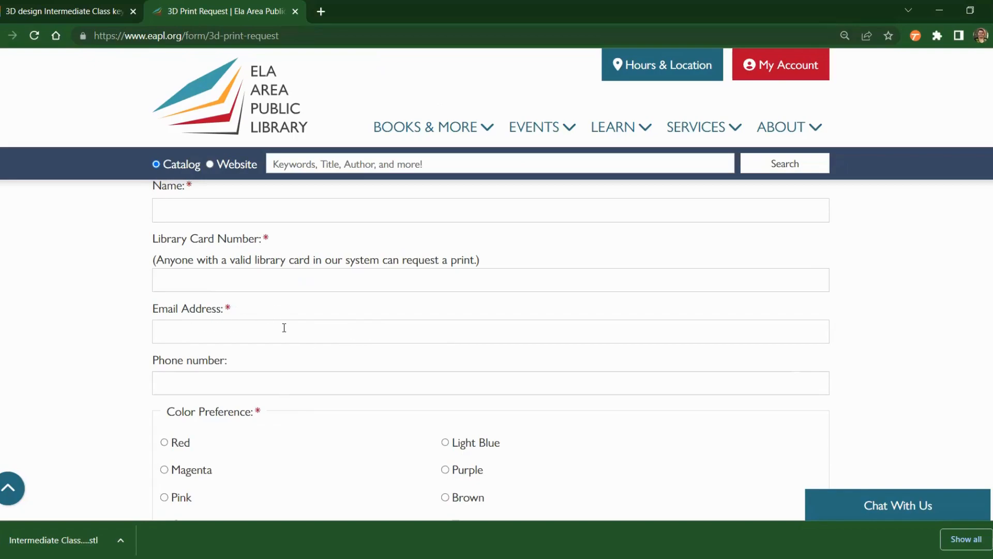
scroll(411, 328, "down", 3)
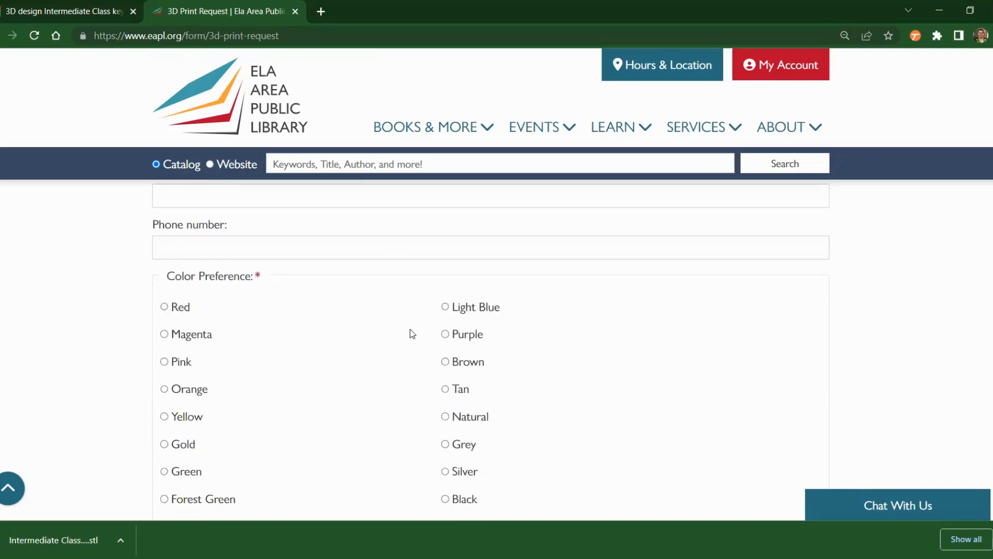
scroll(412, 334, "down", 1)
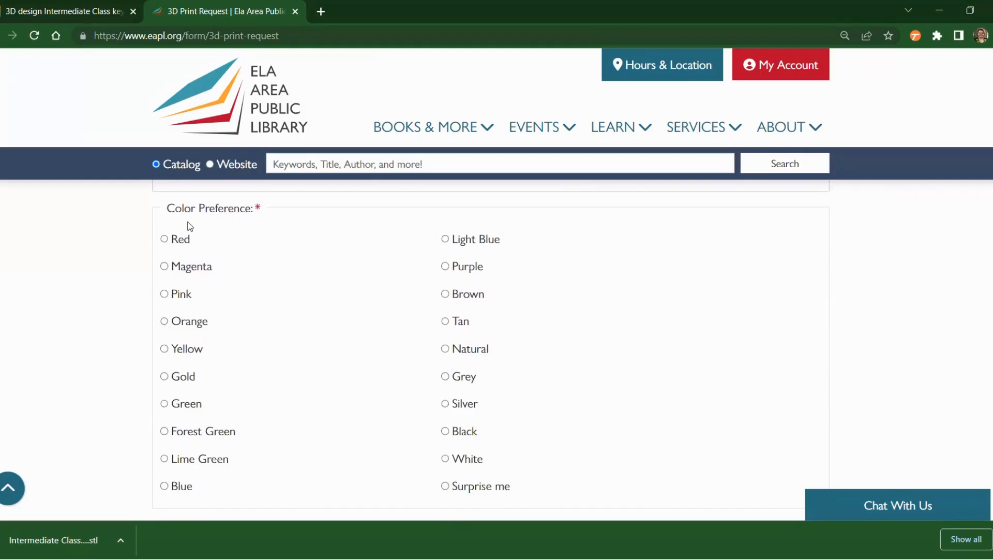
scroll(468, 422, "down", 2)
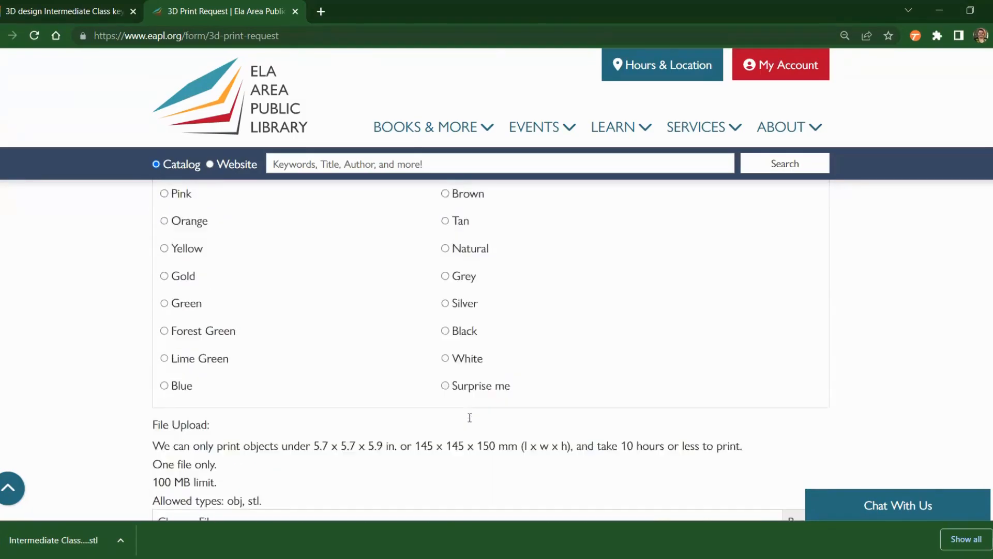
scroll(234, 387, "up", 2)
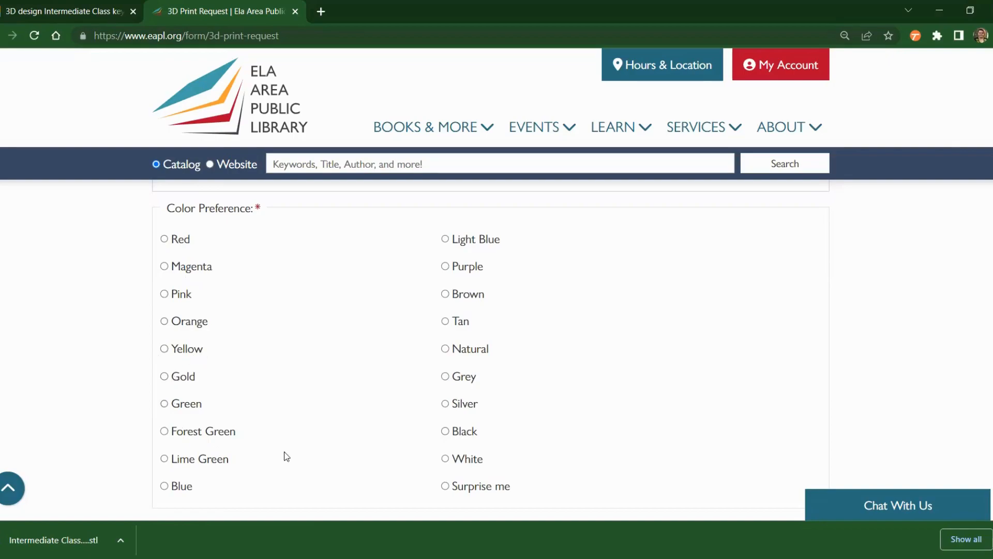
left_click(480, 277)
scroll(495, 377, "down", 3)
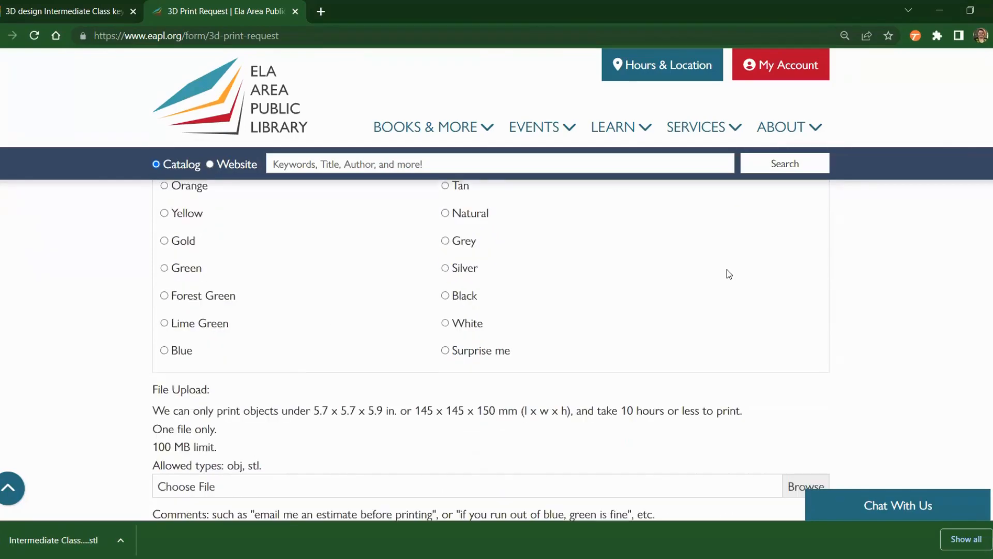
Step: Attach the downloaded Intermediate Class key chain.stl to the print request and place the cursor in the comments field
scroll(558, 323, "up", 3)
scroll(570, 323, "down", 3)
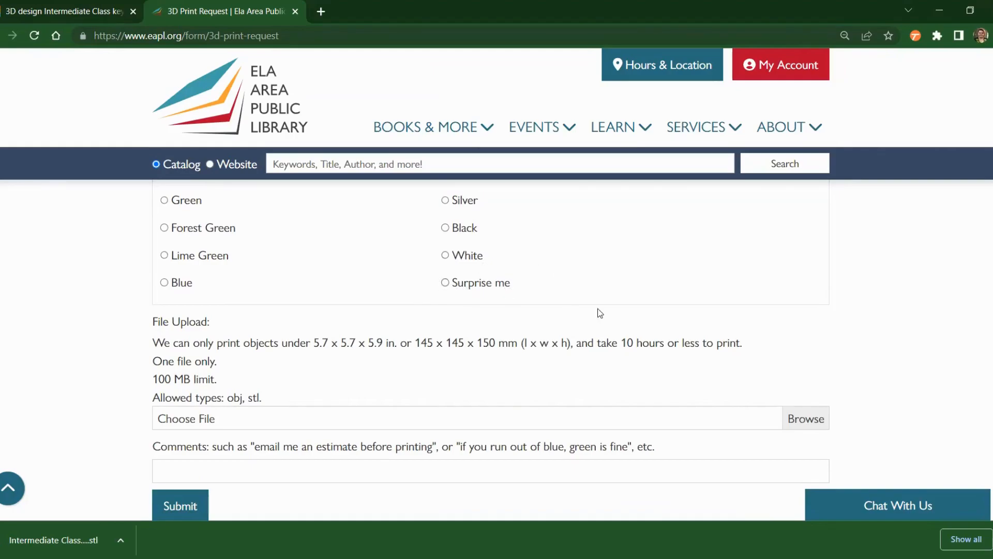
scroll(601, 315, "down", 3)
scroll(585, 324, "up", 2)
scroll(421, 323, "up", 1)
scroll(192, 358, "down", 2)
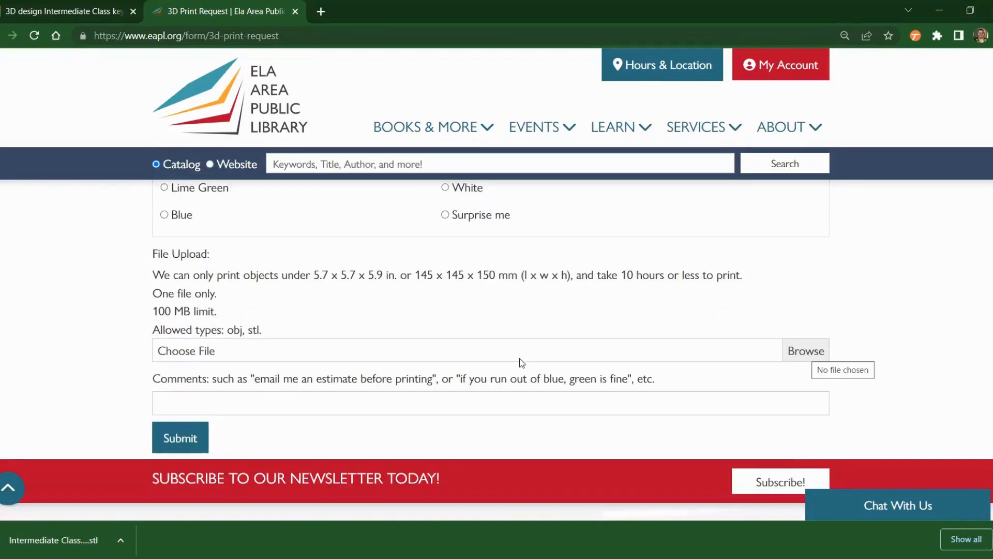
left_click_drag(54, 540, 234, 343)
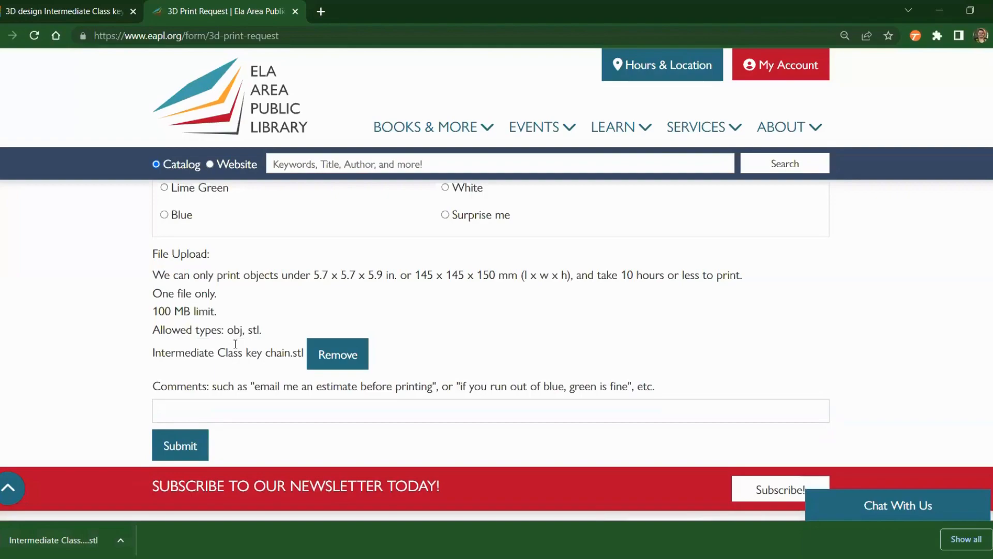
left_click(220, 414)
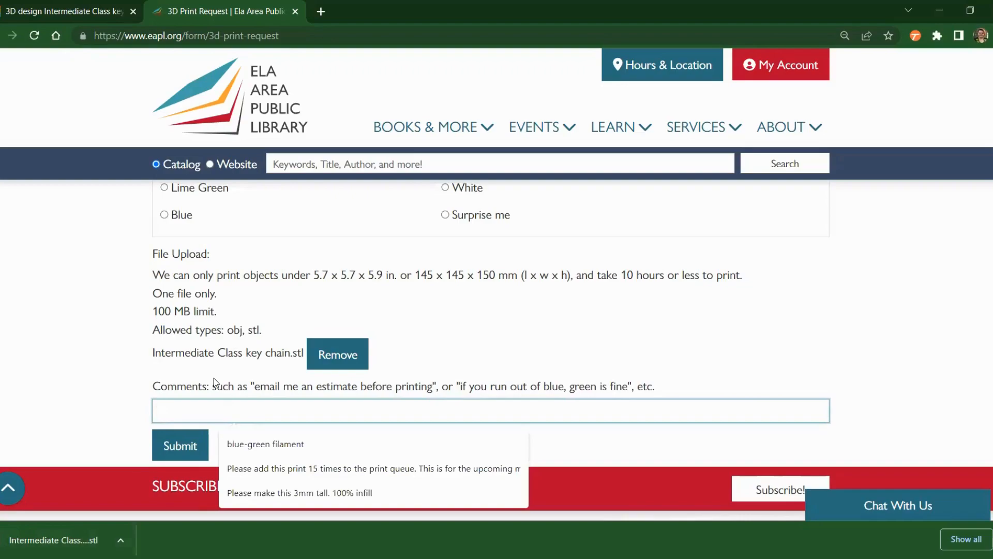
type("can you ")
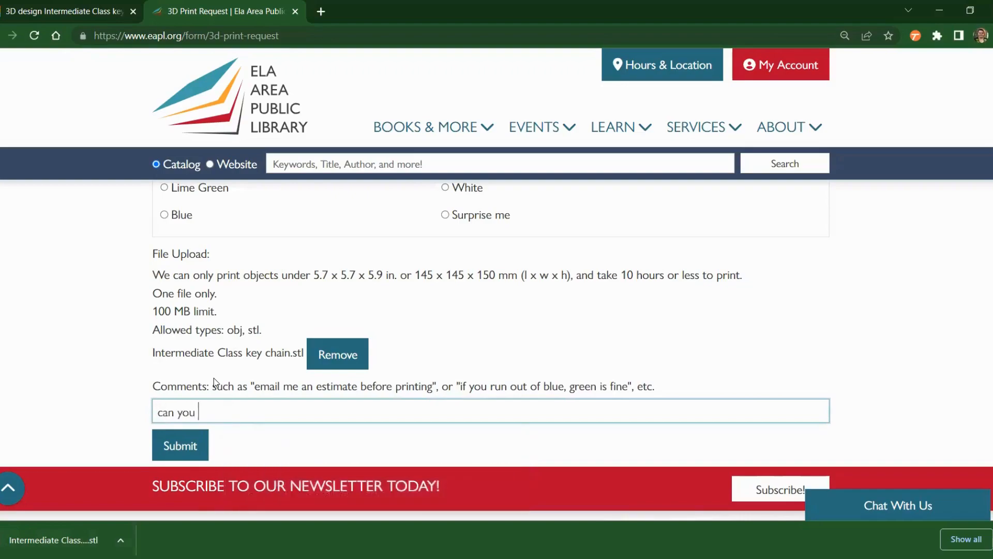
type("print this 3 inch")
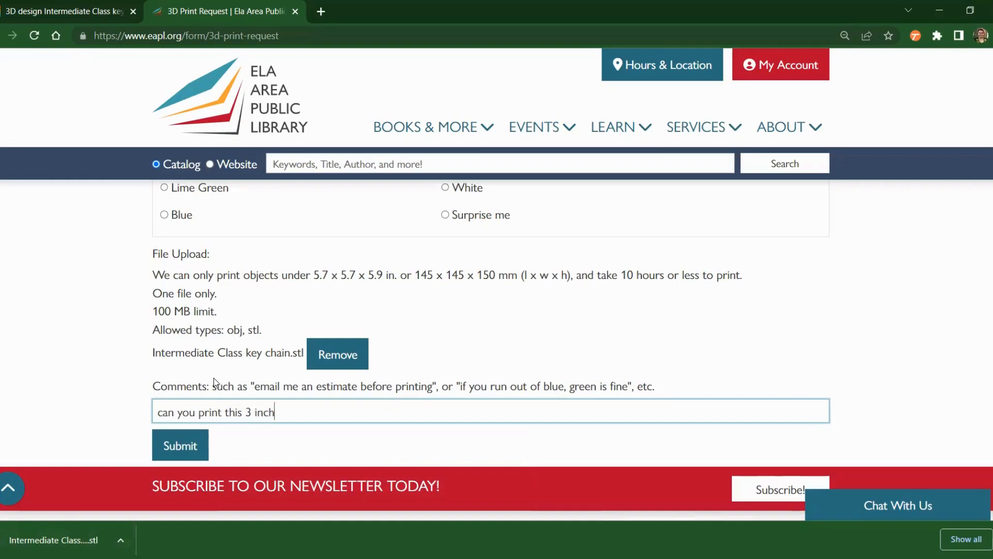
type("es tall")
key("BackSpace")
key("BackSpace")
key("BackSpace")
key("BackSpace")
key("BackSpace")
key("BackSpace")
key("BackSpace")
key("BackSpace")
key("BackSpace")
key("BackSpace")
key("BackSpace")
key("BackSpace")
key("BackSpace")
key("BackSpace")
key("BackSpace")
key("BackSpace")
key("BackSpace")
key("BackSpace")
key("BackSpace")
key("BackSpace")
key("BackSpace")
key("BackSpace")
key("BackSpace")
key("BackSpace")
key("BackSpace")
key("BackSpace")
key("BackSpace")
key("BackSpace")
key("BackSpace")
key("BackSpace")
key("BackSpace")
key("BackSpace")
Step: Write the comment "If you don't have purple please print out in Gold."
type("If y")
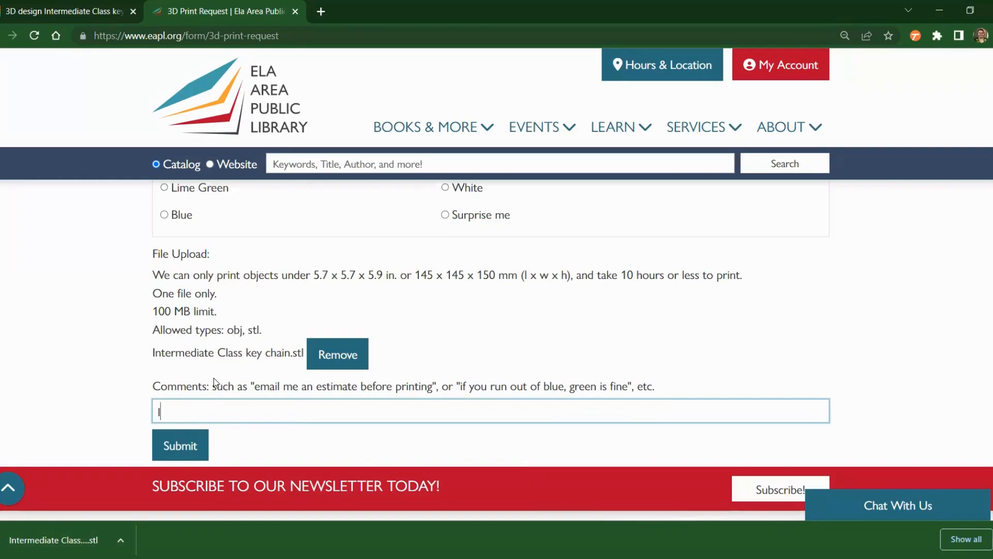
key("BackSpace")
type("yo ud")
key("BackSpace")
key("BackSpace")
key("BackSpace")
type("u don't ha")
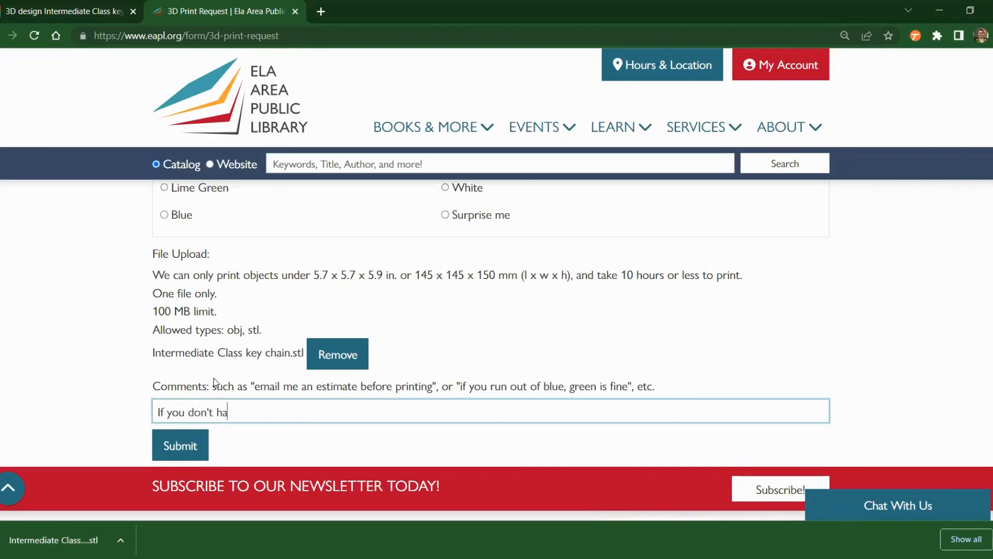
type("ve purple ple")
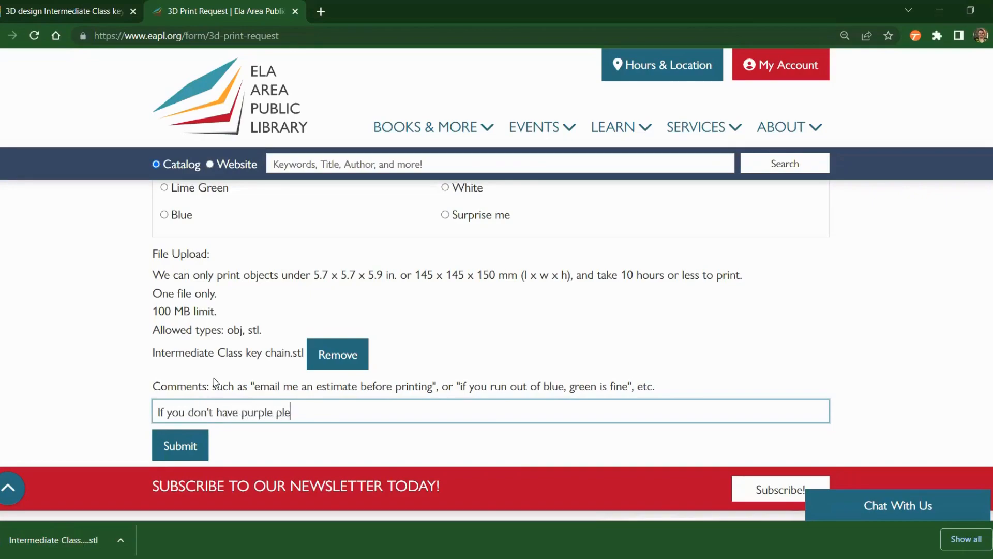
type("ase print out in Gold")
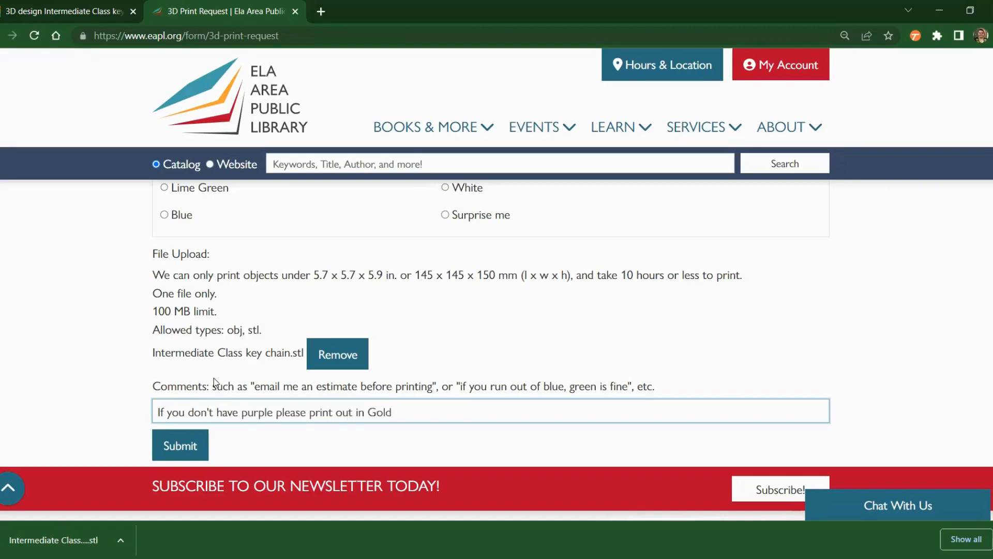
type(".")
Step: Add to the comments: "Can you email me an estimate before printing. Can you email me when our print is printing. We would love to come and watch."
type("Can you email me an estima")
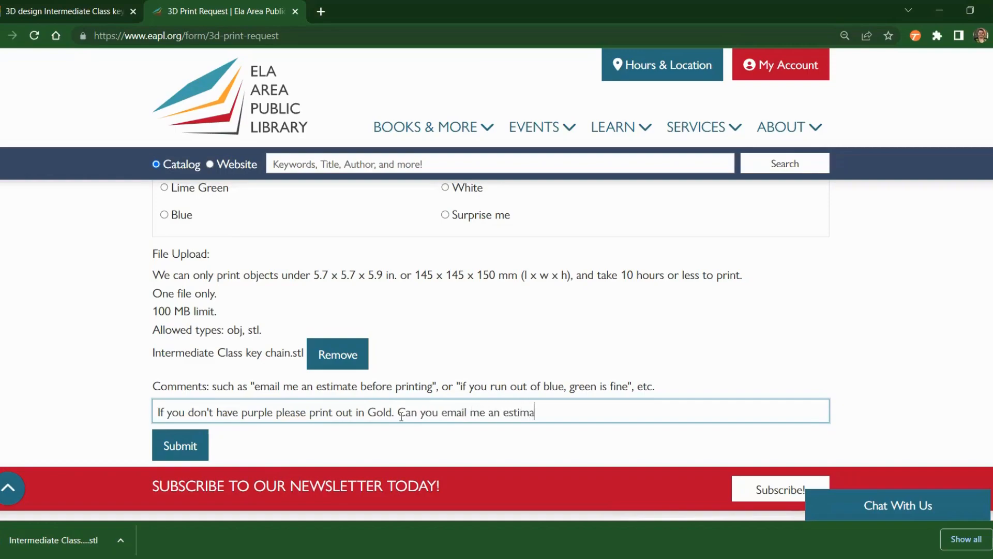
type("te before printing.")
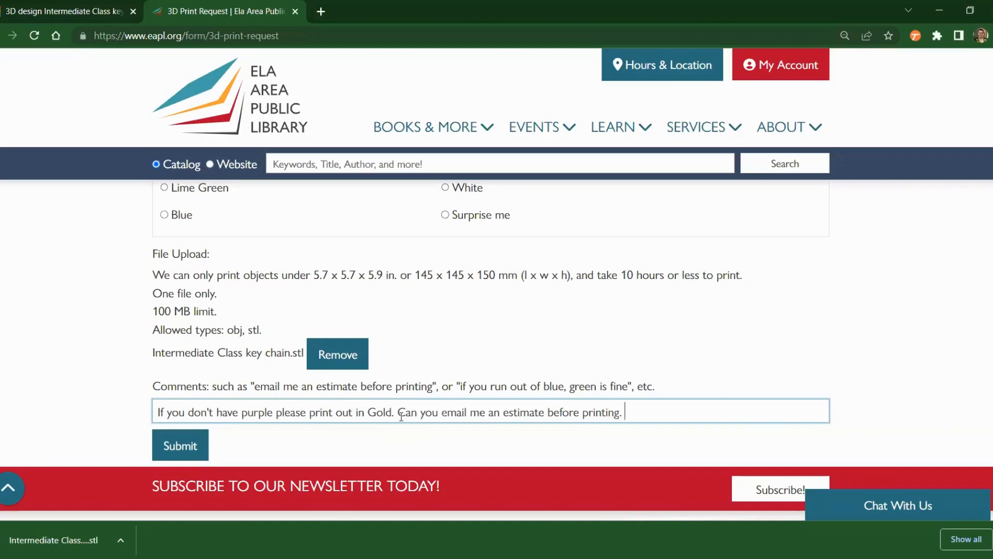
type("Can yo")
type("u email m")
type("e ")
type("when ")
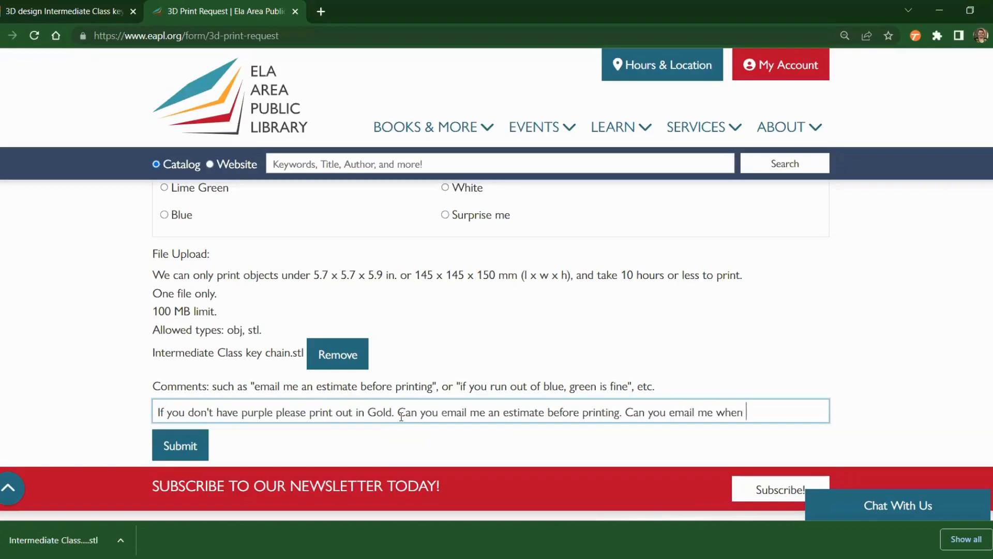
type("our print is printing. We w")
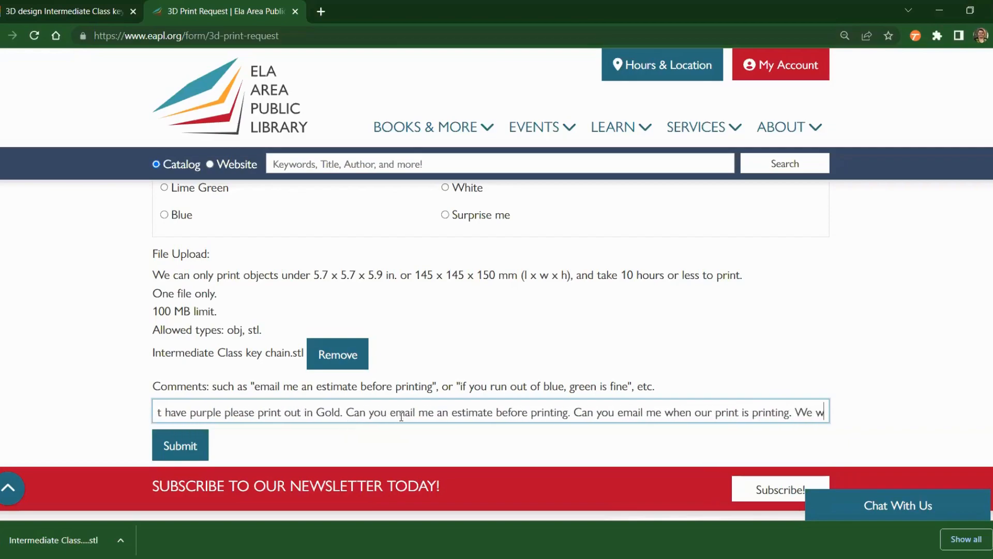
type("ould love to come and")
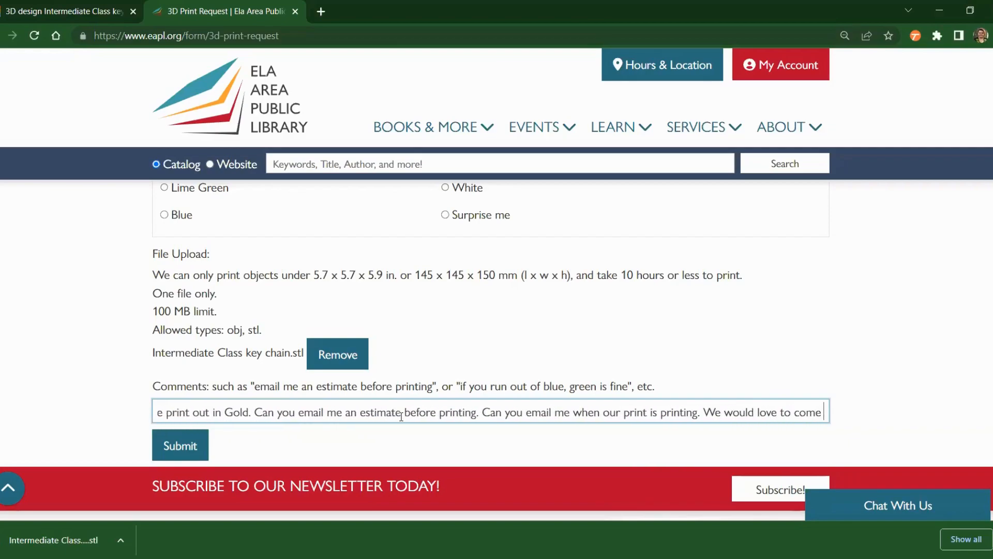
type("ch.")
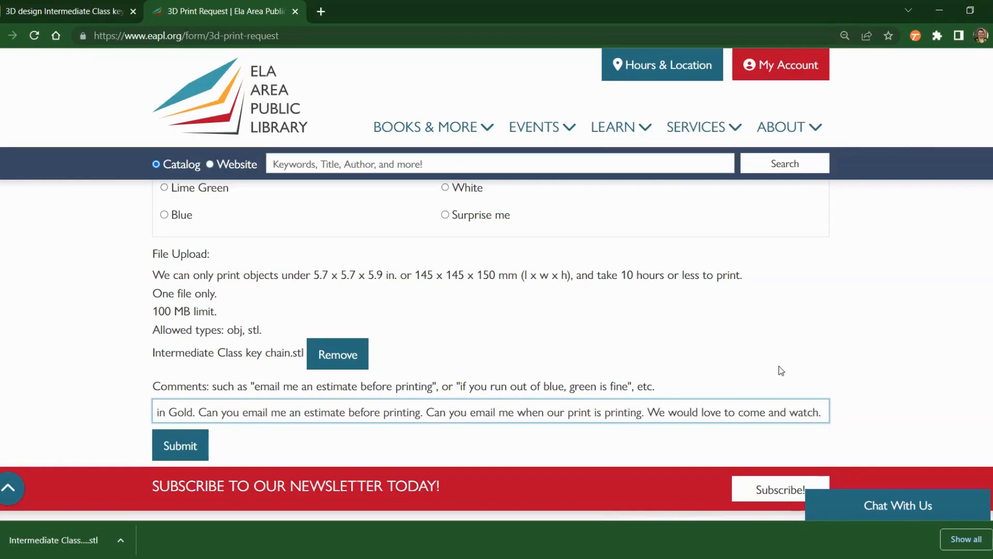
scroll(782, 368, "up", 5)
scroll(780, 365, "up", 6)
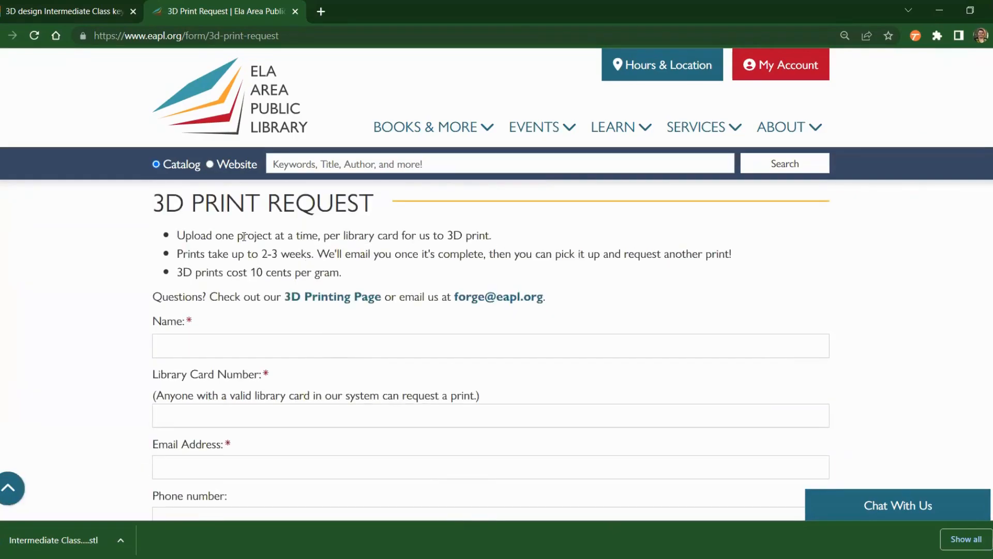